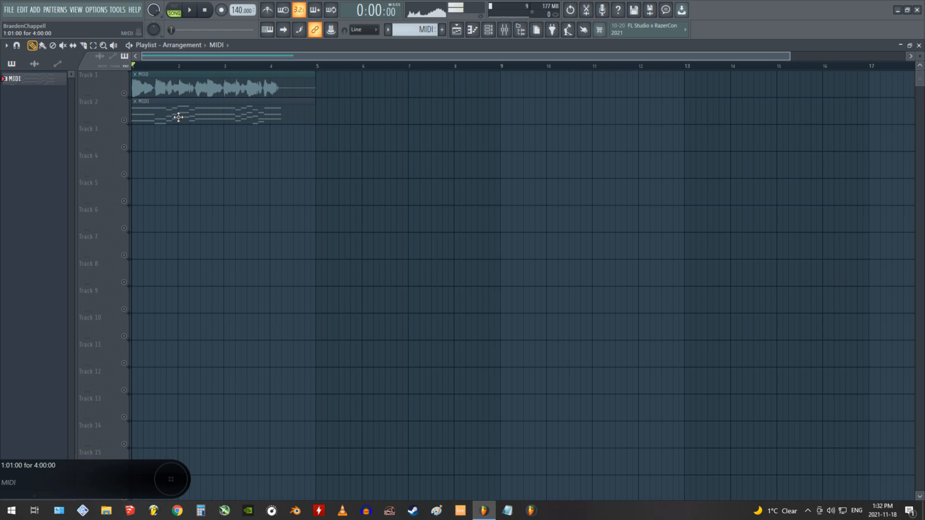
# Unmute Track 1 and Track 2 in the playlist, and check the Vocoder track in the mixer.
pyautogui.click(124, 94)
pyautogui.click(124, 120)
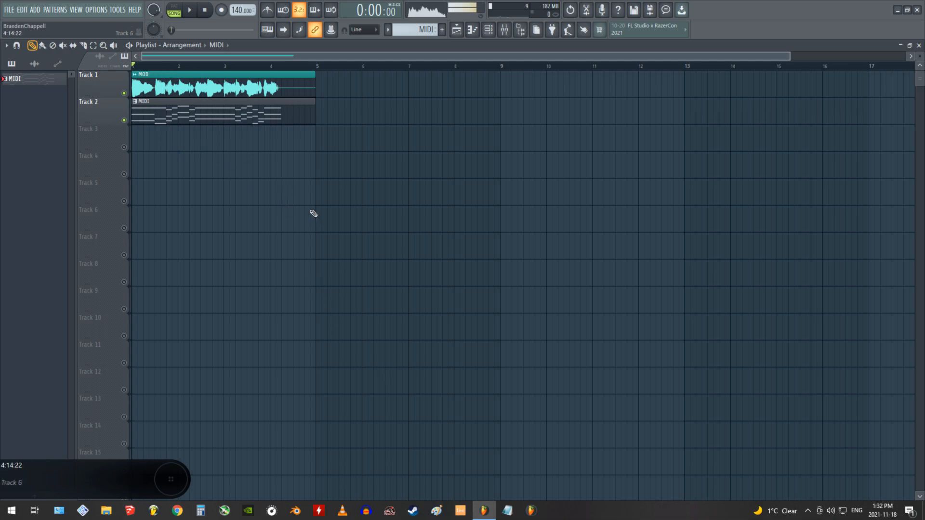
pyautogui.press('F9')
pyautogui.click(198, 254)
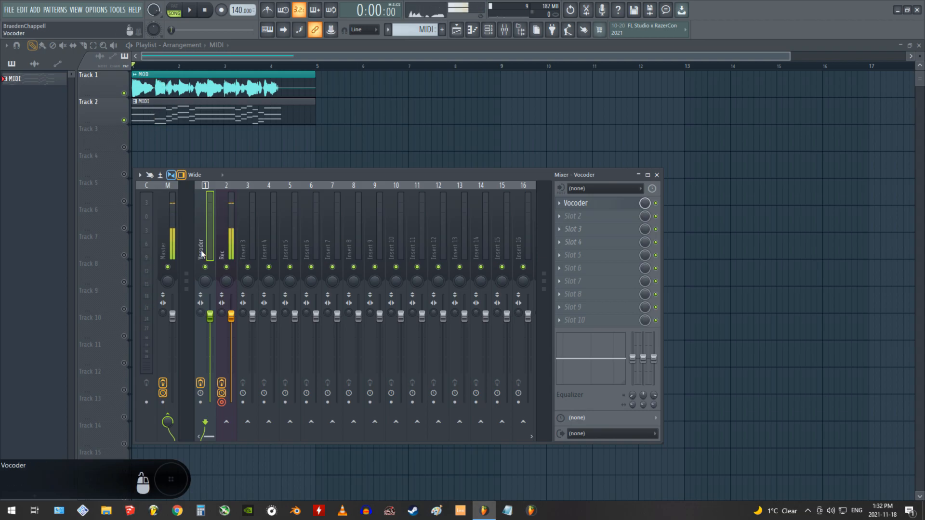
pyautogui.press('F9')
# Rename the MIDI pattern to Carrier and give it the blue preset colour 1.
pyautogui.click(388, 30)
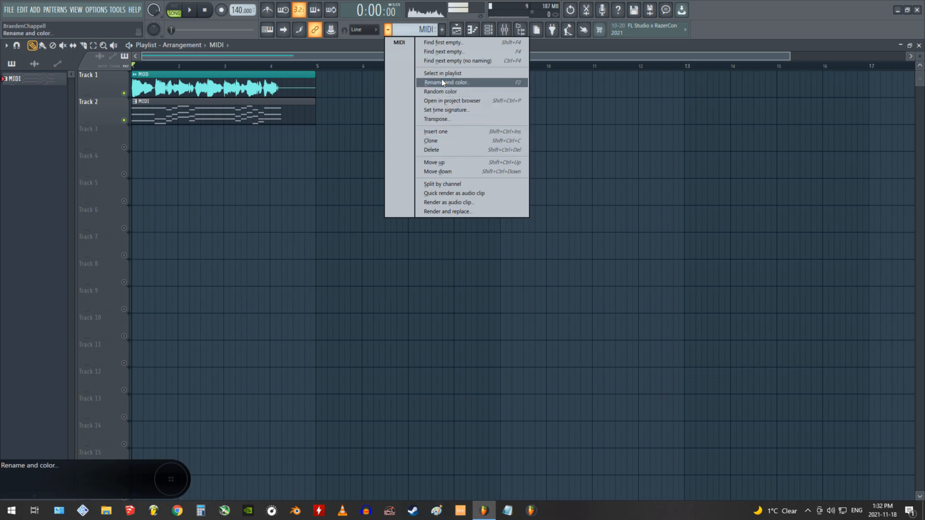
pyautogui.click(444, 91)
pyautogui.write('Carrier')
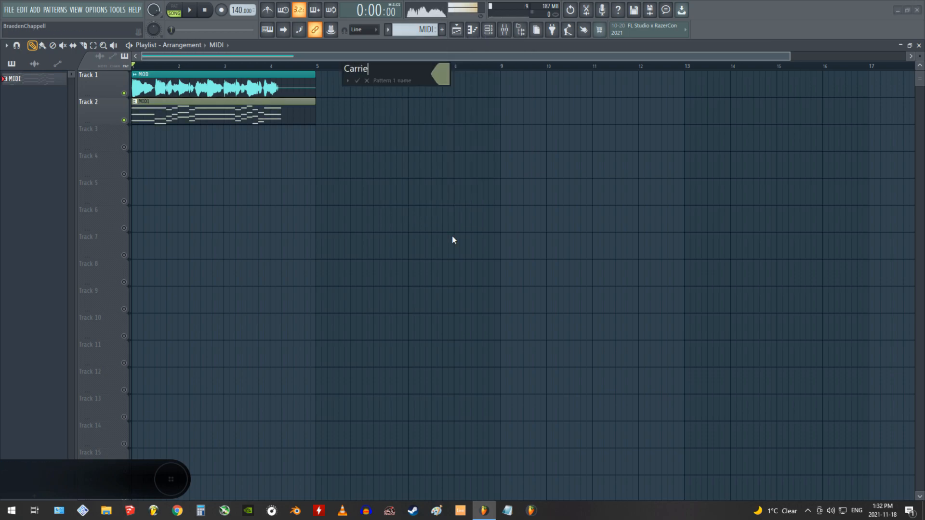
pyautogui.click(448, 71)
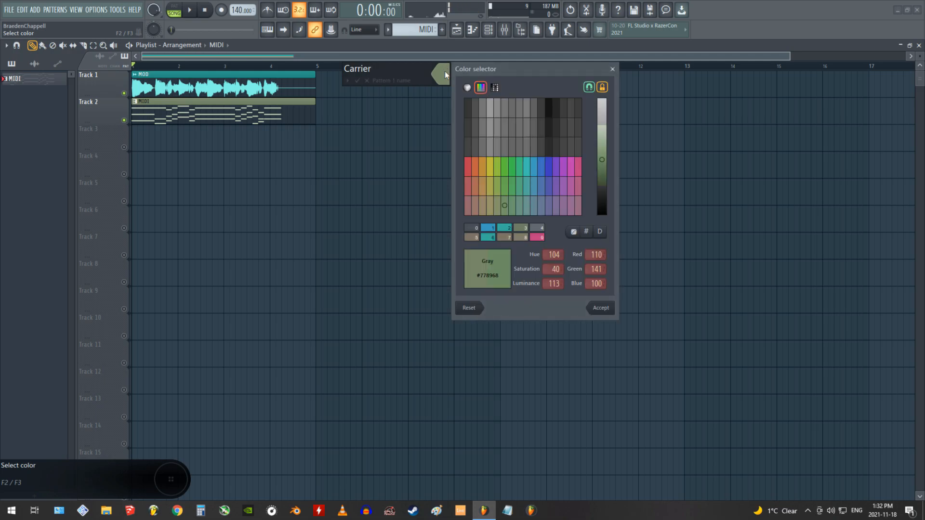
pyautogui.doubleClick(489, 233)
pyautogui.press('Return')
# Check the MOD and CAR channels in the channel rack and play the arrangement with both tracks.
pyautogui.press('F6')
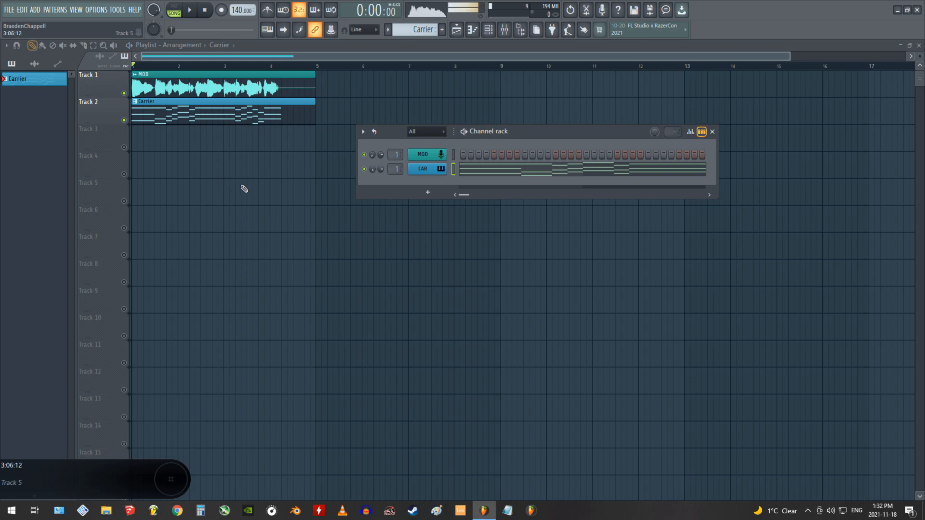
pyautogui.press('F6')
pyautogui.press('space')
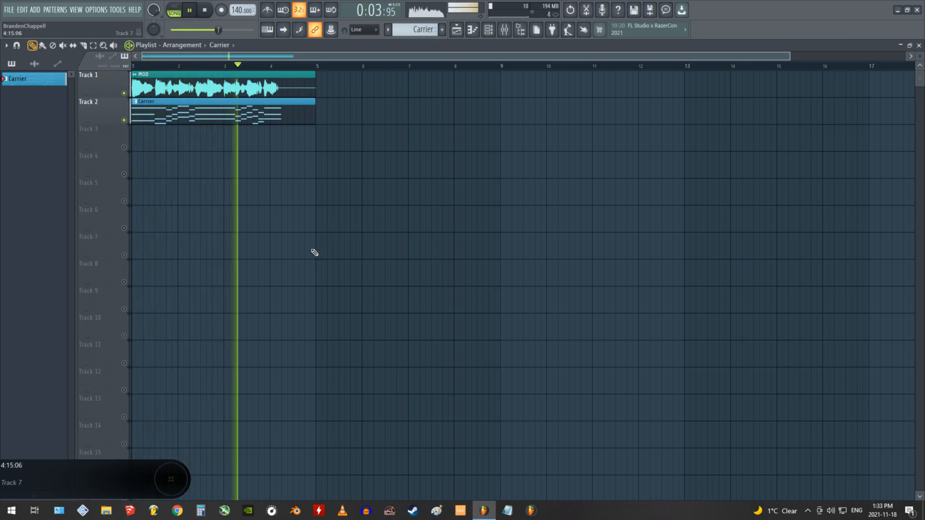
pyautogui.press('space')
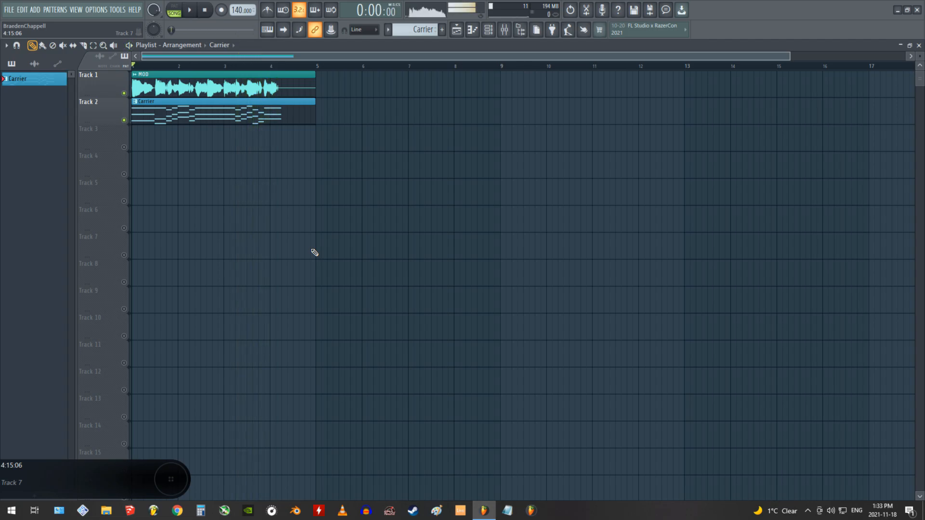
# Examine the Fruity Vocoder settings in the first effect slot of the Vocoder mixer track.
pyautogui.press('F9')
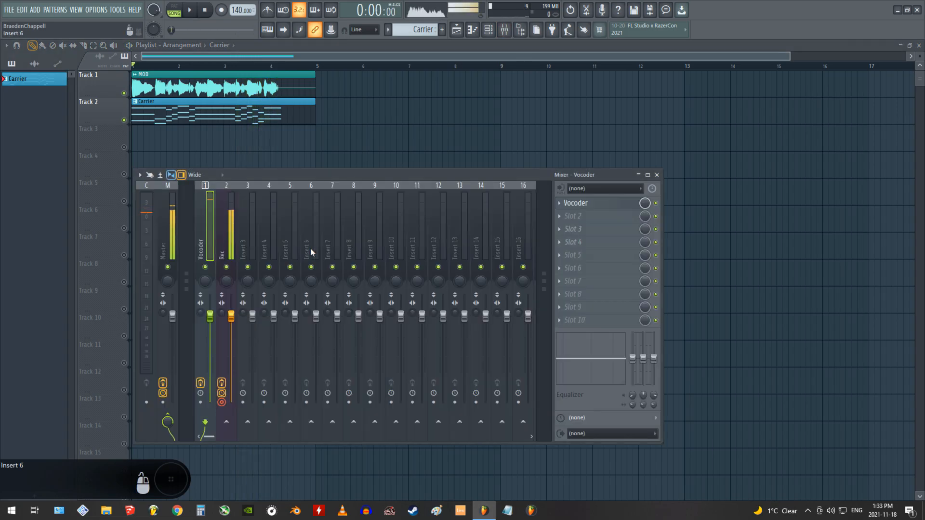
pyautogui.click(602, 206)
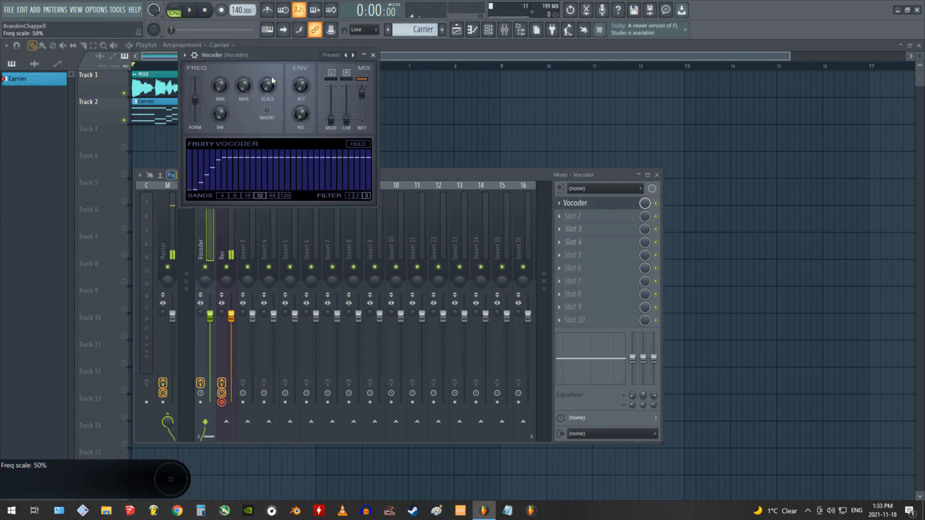
pyautogui.moveTo(284, 175); pyautogui.dragTo(292, 192)
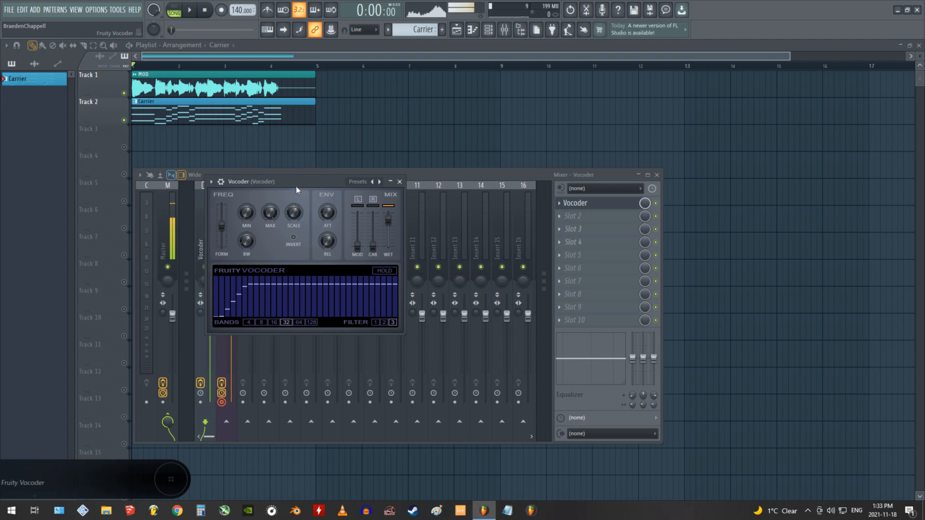
pyautogui.moveTo(296, 186); pyautogui.dragTo(315, 143)
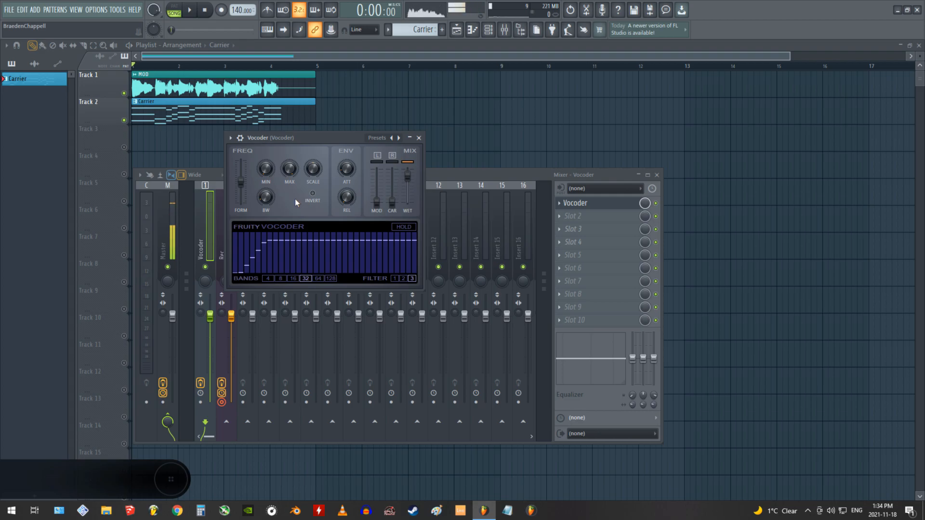
pyautogui.click(419, 137)
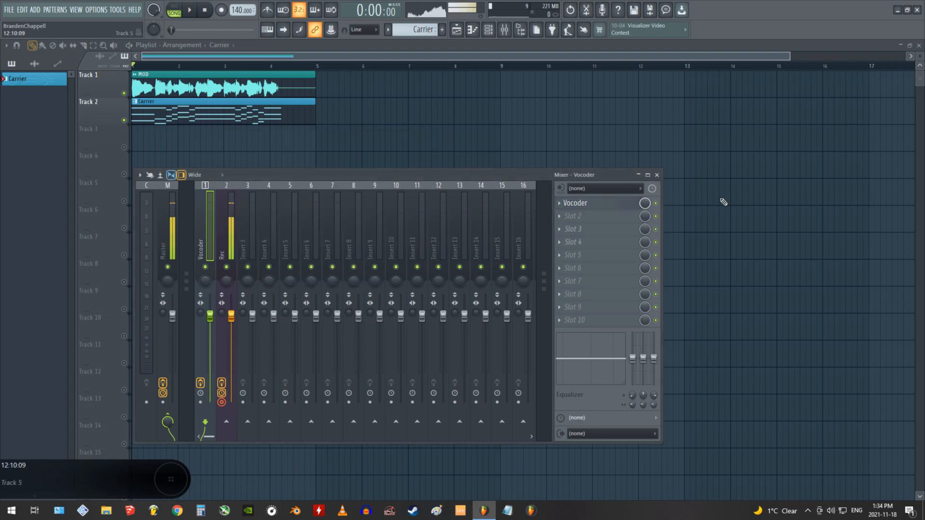
# Delete the Fruity Vocoder plugin from the Vocoder mixer track's first effect slot and hide the mixer.
pyautogui.click(655, 203)
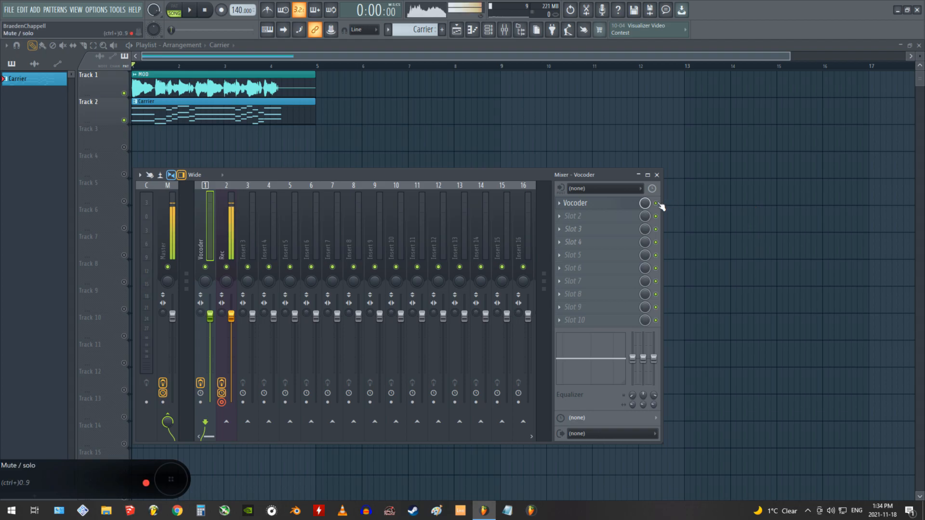
pyautogui.rightClick(571, 206)
pyautogui.moveTo(574, 215)
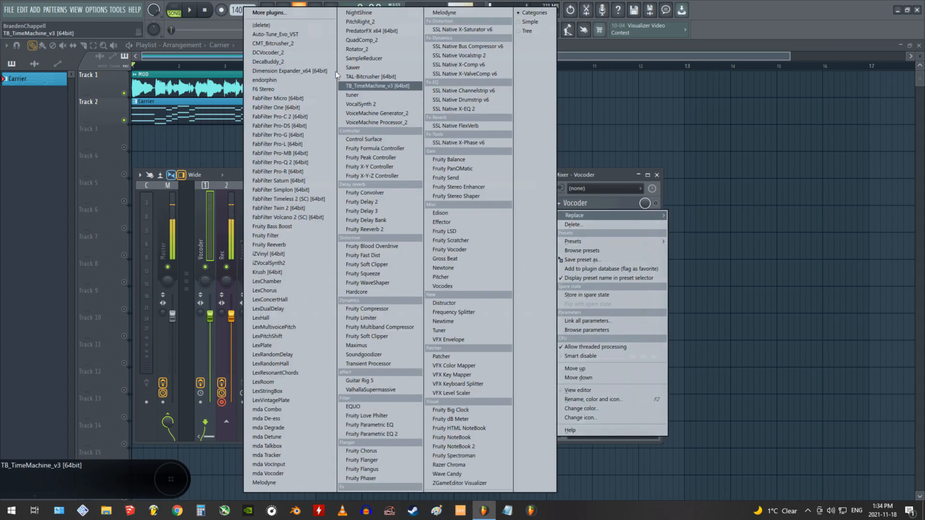
pyautogui.click(296, 35)
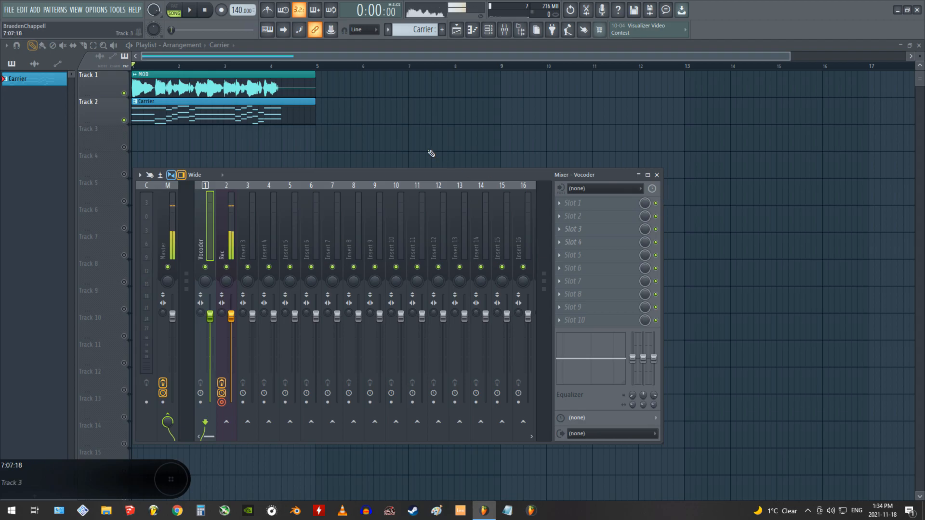
pyautogui.press('F9')
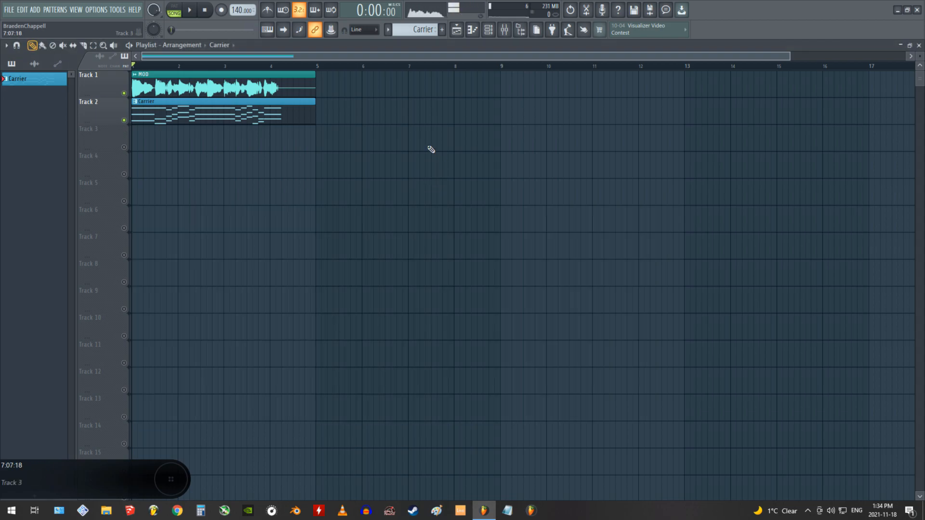
# Mute Track 2 and play the MOD vocal clip on its own.
pyautogui.press('F6')
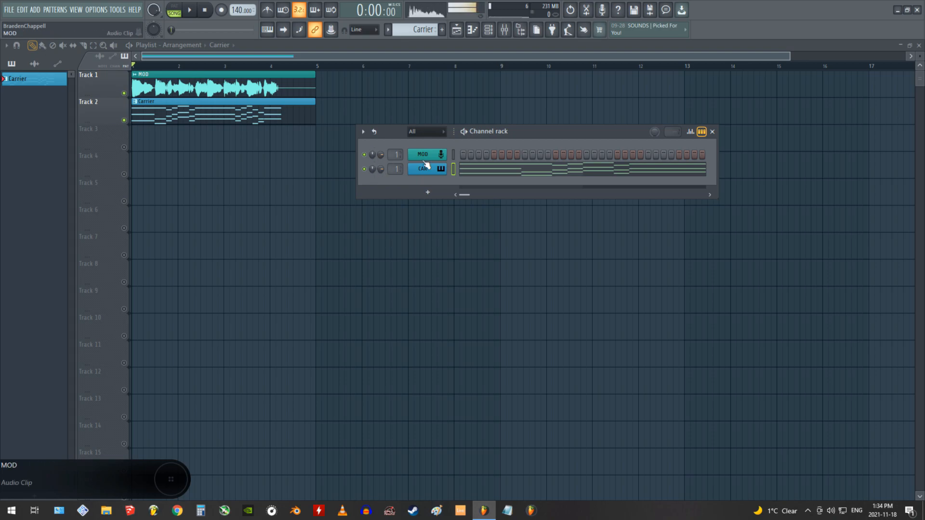
pyautogui.click(124, 121)
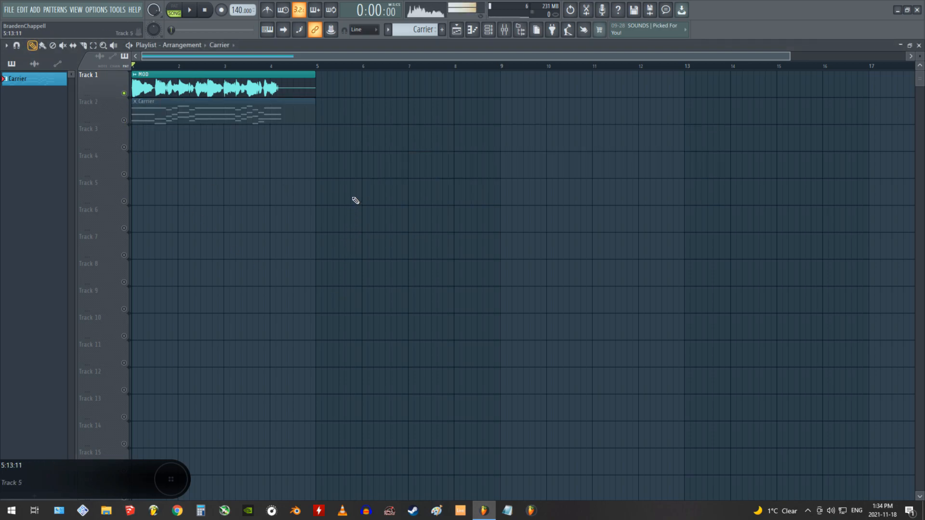
pyautogui.press('space')
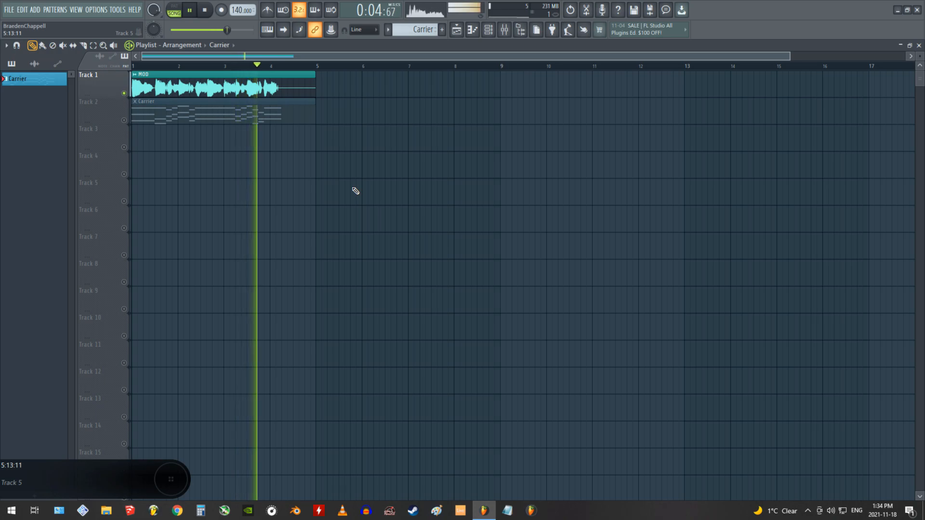
pyautogui.press('space')
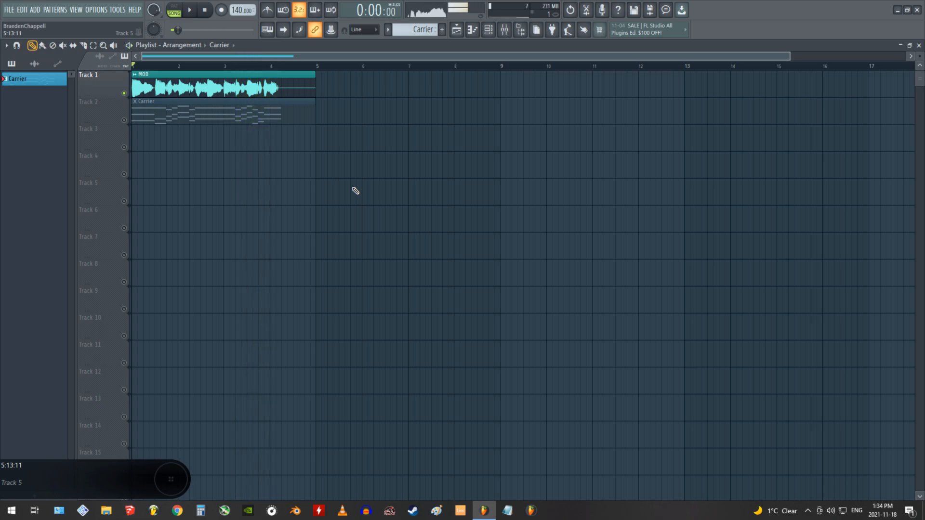
# Unmute Track 2, mute Track 1 and play the Carrier pattern on its own.
pyautogui.click(124, 120)
pyautogui.click(124, 93)
pyautogui.press('space')
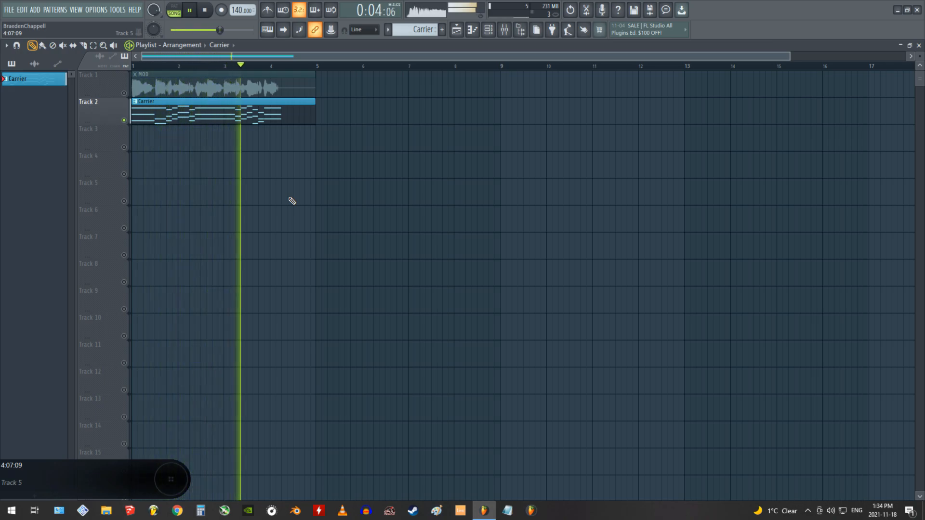
pyautogui.press('space')
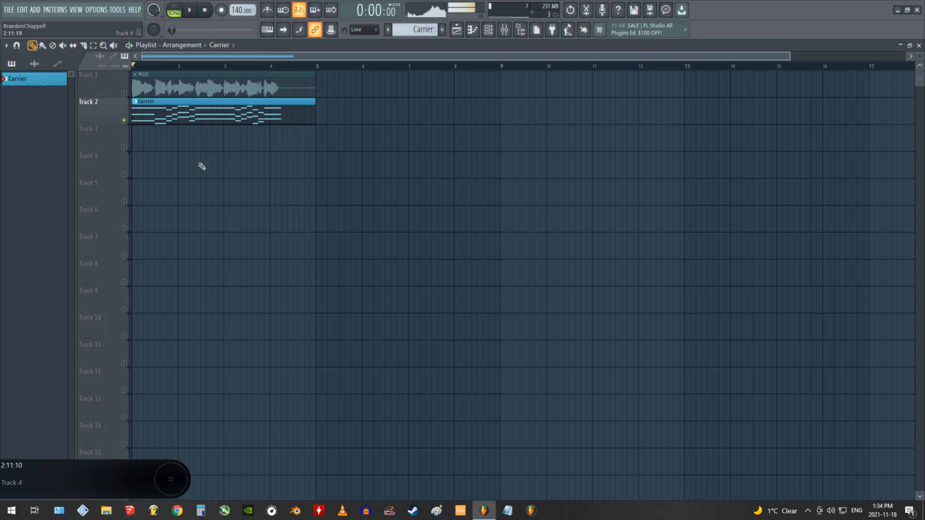
# Unmute Track 1 and set the MOD channel's panning to 100% left in the channel rack.
pyautogui.click(123, 93)
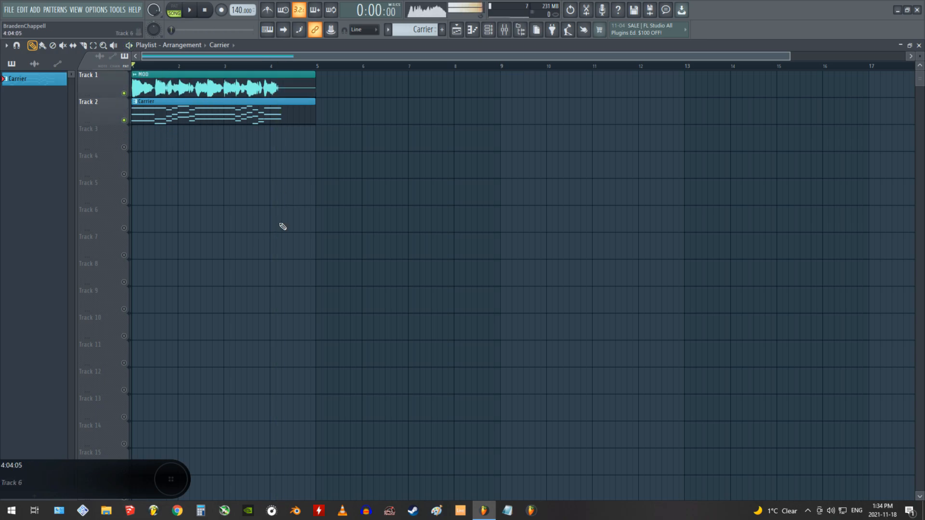
pyautogui.press('F6')
pyautogui.moveTo(372, 154); pyautogui.dragTo(373, 135)
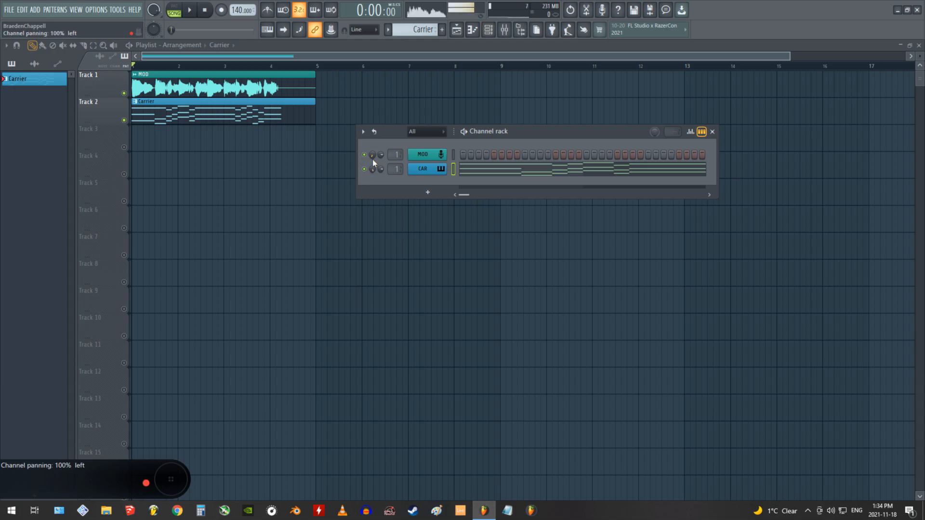
# Show the mixer widened to display insert tracks up to 20, and close the channel rack.
pyautogui.press('F9')
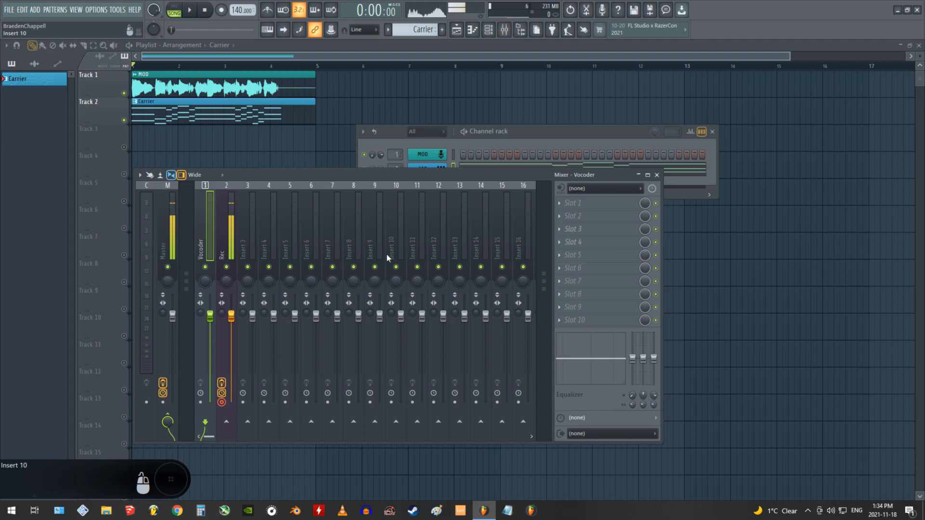
pyautogui.moveTo(667, 255); pyautogui.dragTo(741, 270)
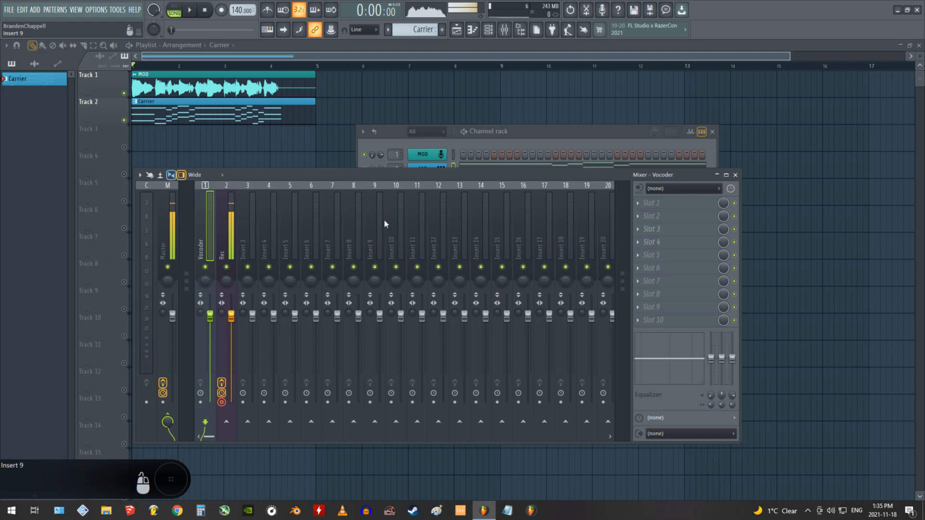
pyautogui.moveTo(429, 175); pyautogui.dragTo(429, 186)
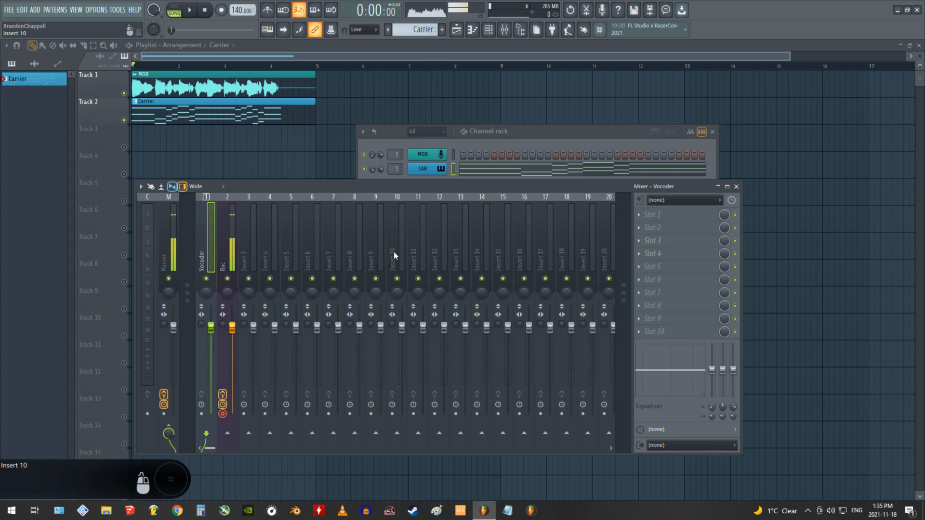
pyautogui.click(713, 132)
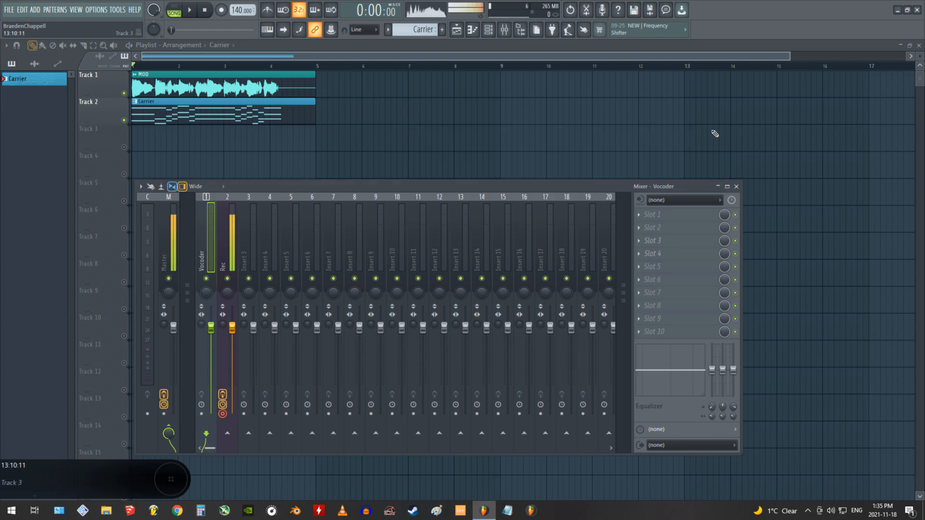
pyautogui.moveTo(293, 190); pyautogui.dragTo(320, 140)
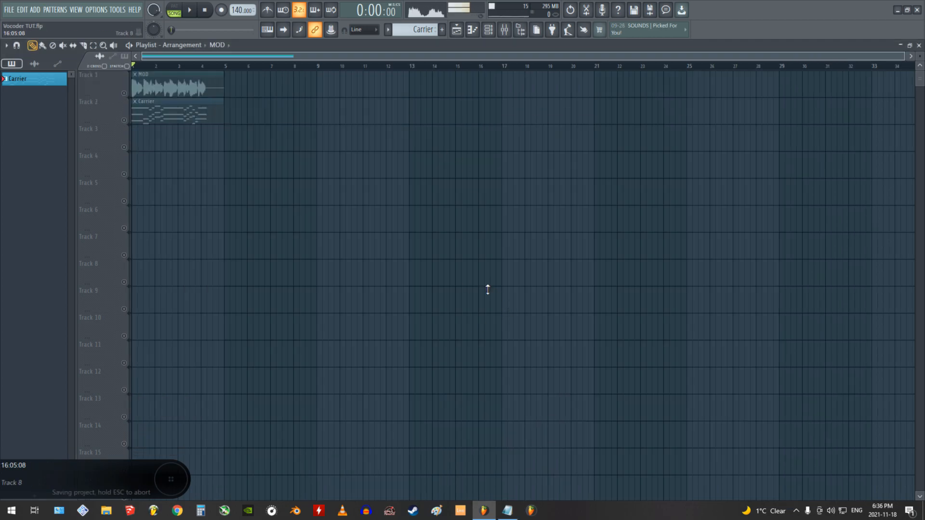
# Open the Patcher effect on the Vocoder mixer track to view its plugin map.
pyautogui.press('F9')
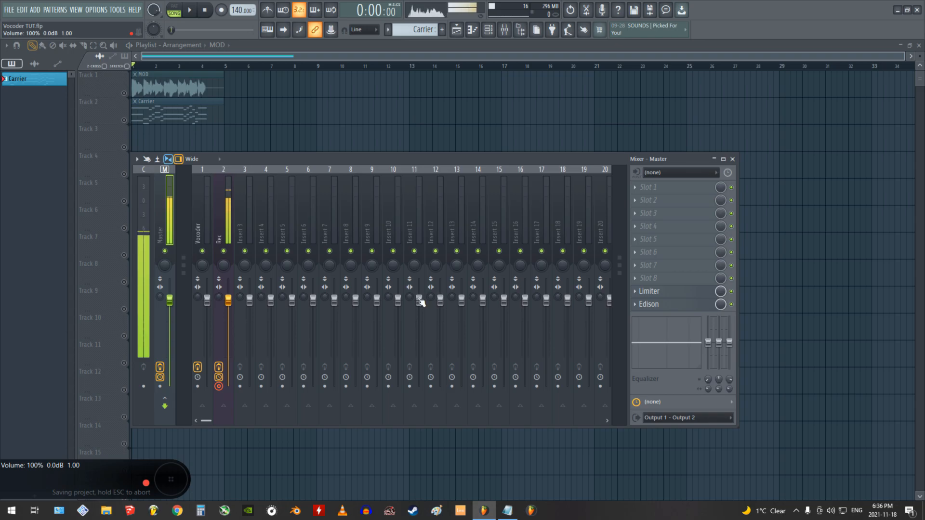
pyautogui.click(202, 211)
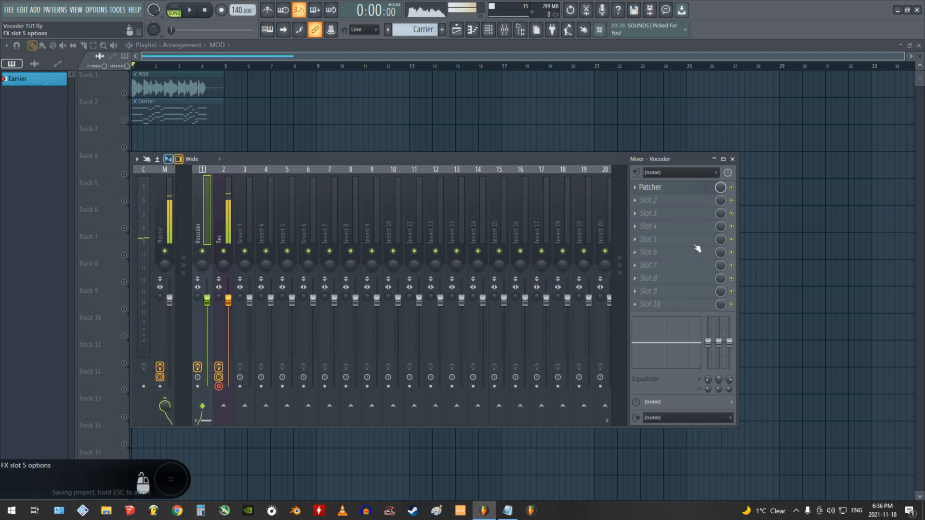
pyautogui.click(673, 190)
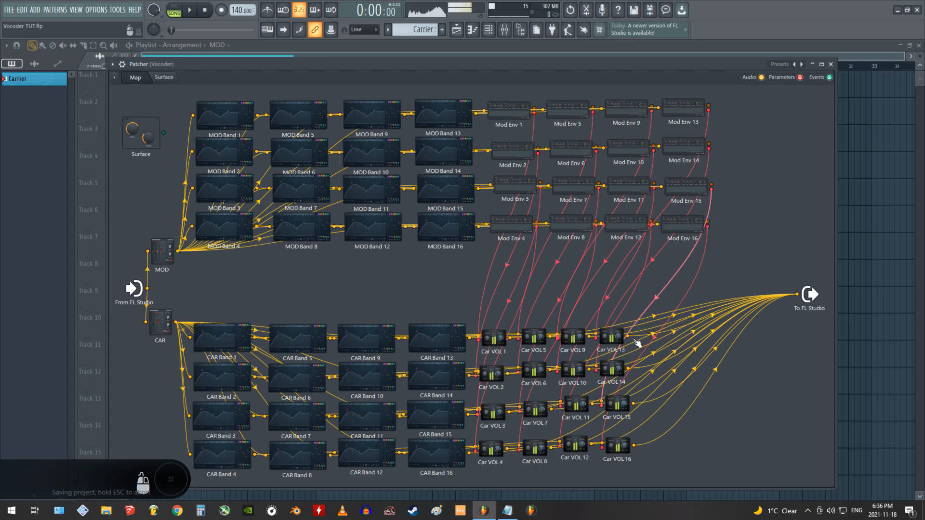
# Examine the Parametric EQ 2 band-pass curves of MOD Band 1 through MOD Band 4.
pyautogui.click(233, 118)
pyautogui.click(230, 155)
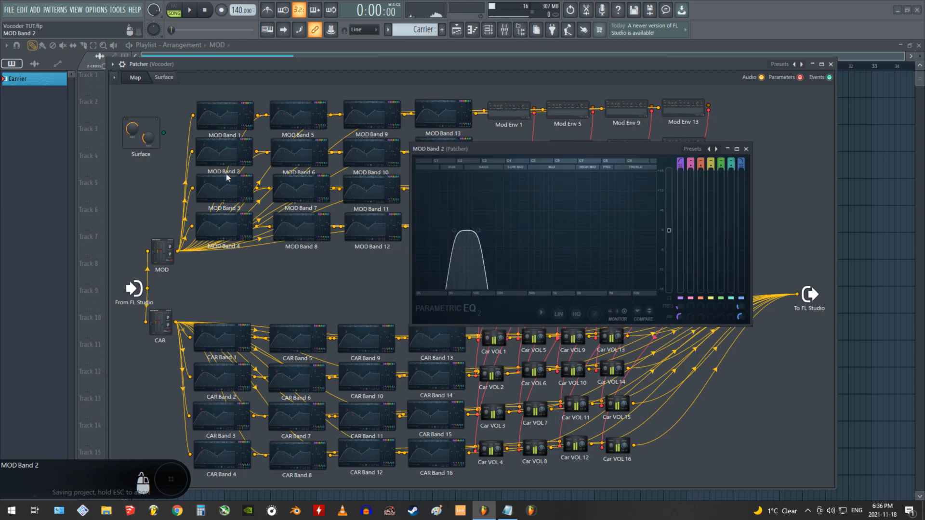
pyautogui.click(229, 192)
pyautogui.click(229, 226)
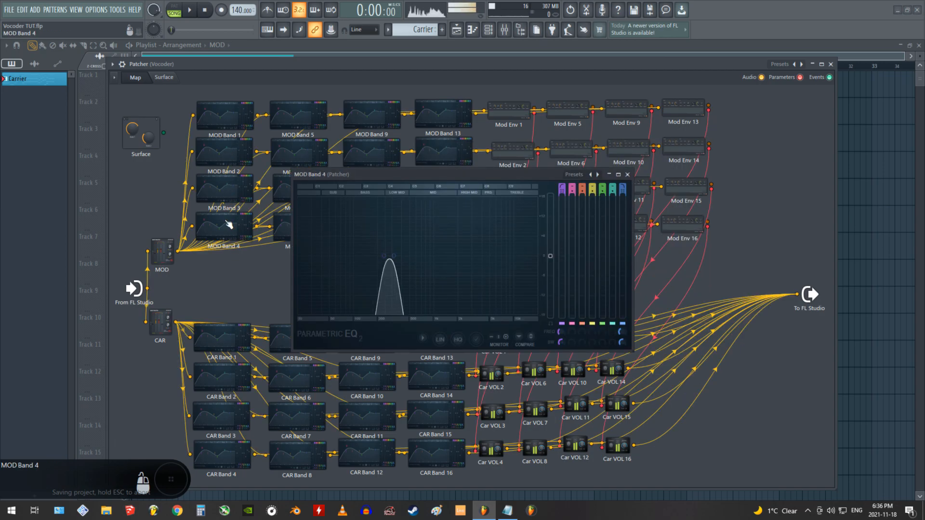
# Examine the Parametric EQ 2 filter curves of MOD Band 5 through MOD Band 8.
pyautogui.click(308, 116)
pyautogui.click(304, 159)
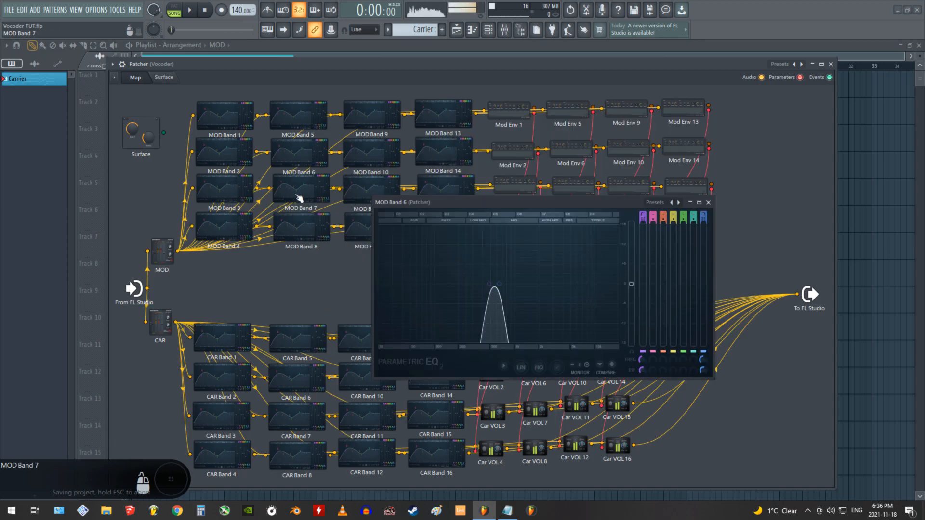
pyautogui.click(303, 194)
pyautogui.click(303, 231)
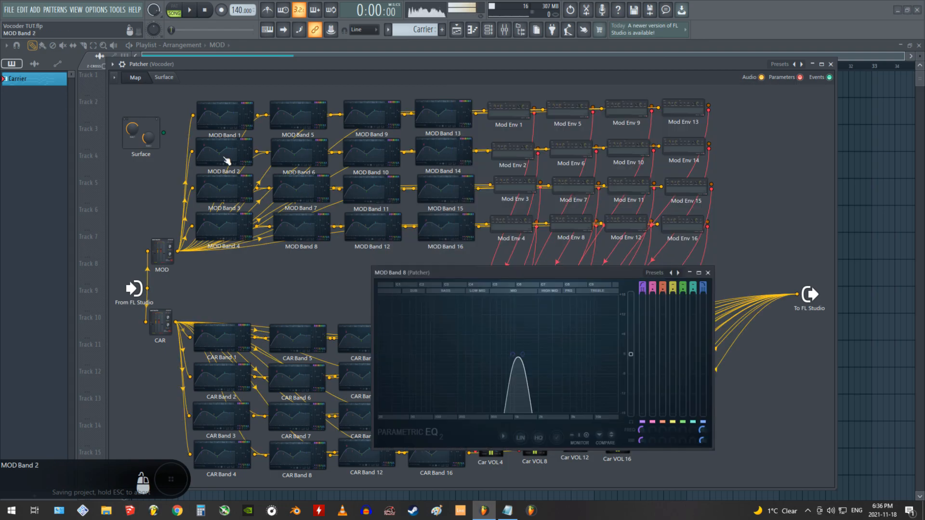
# Review the filter curves of MOD Band 1 through MOD Band 5 again and close the Patcher window.
pyautogui.click(228, 126)
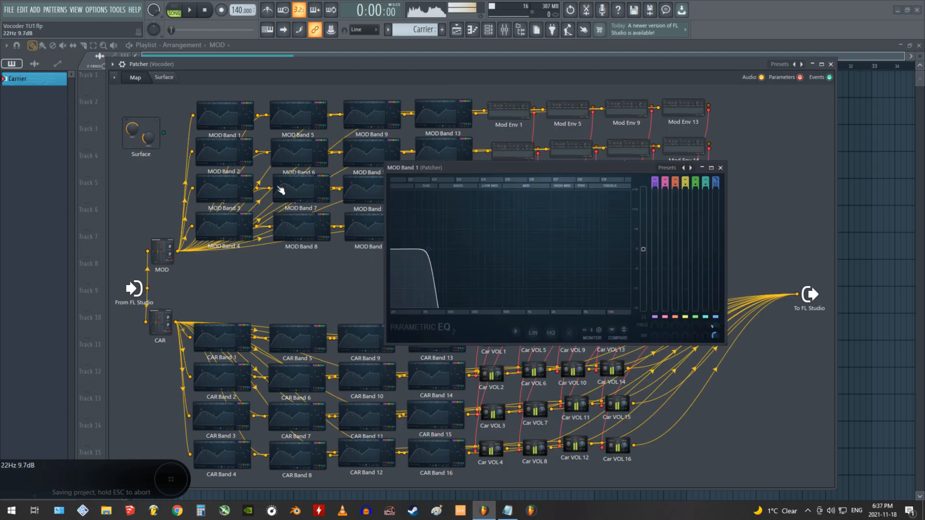
pyautogui.click(224, 153)
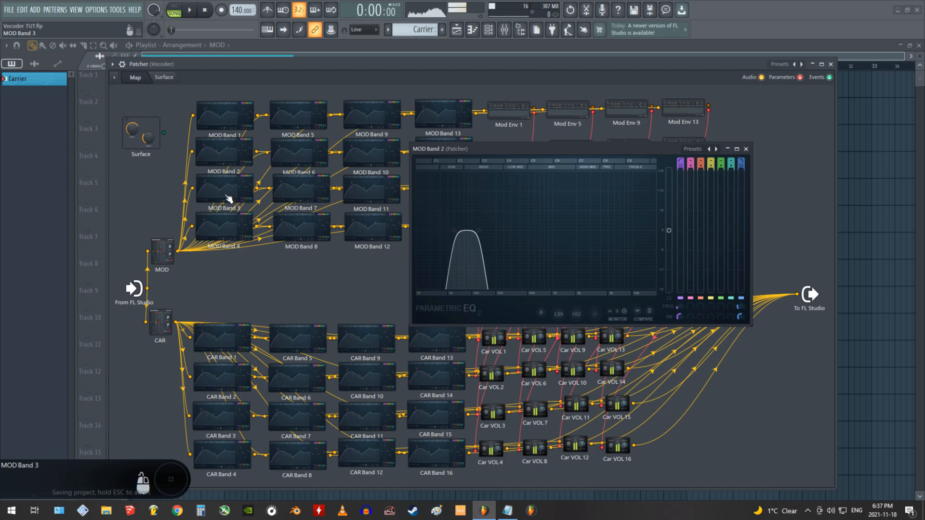
pyautogui.click(229, 199)
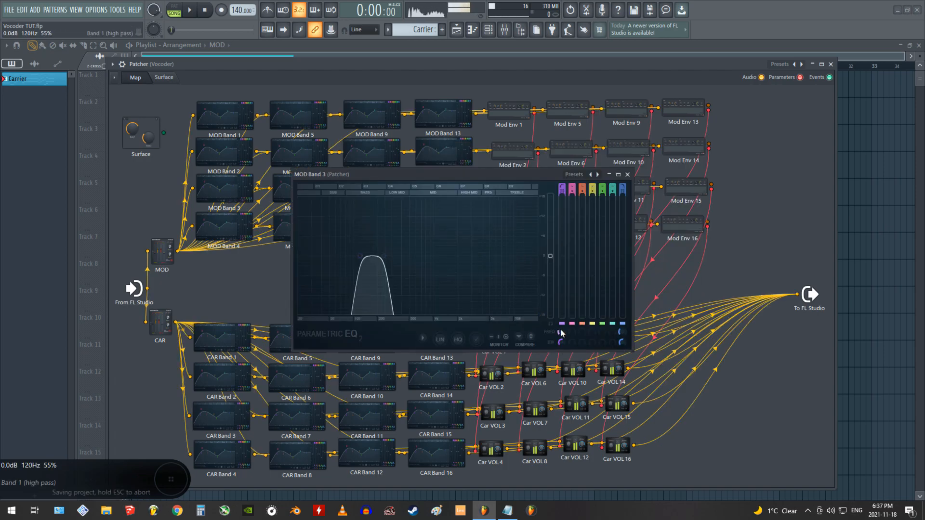
pyautogui.click(223, 227)
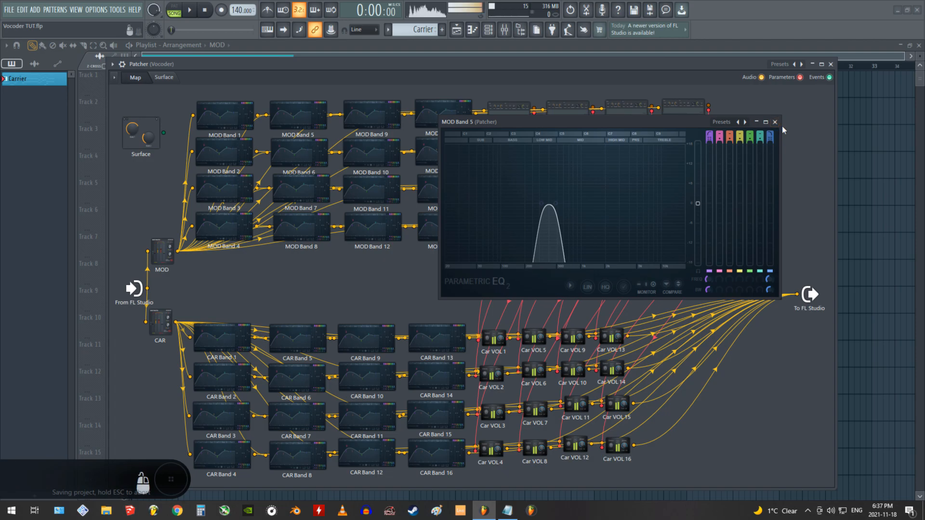
pyautogui.click(774, 122)
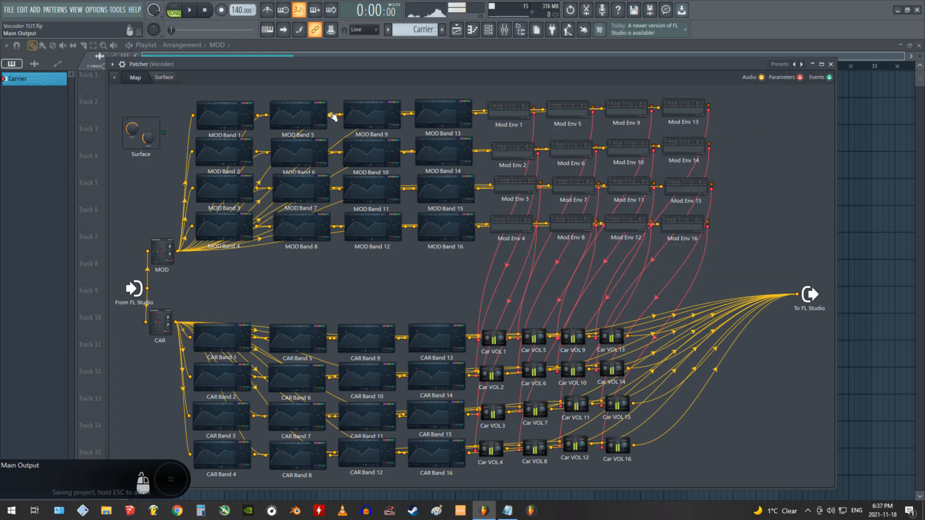
pyautogui.click(304, 116)
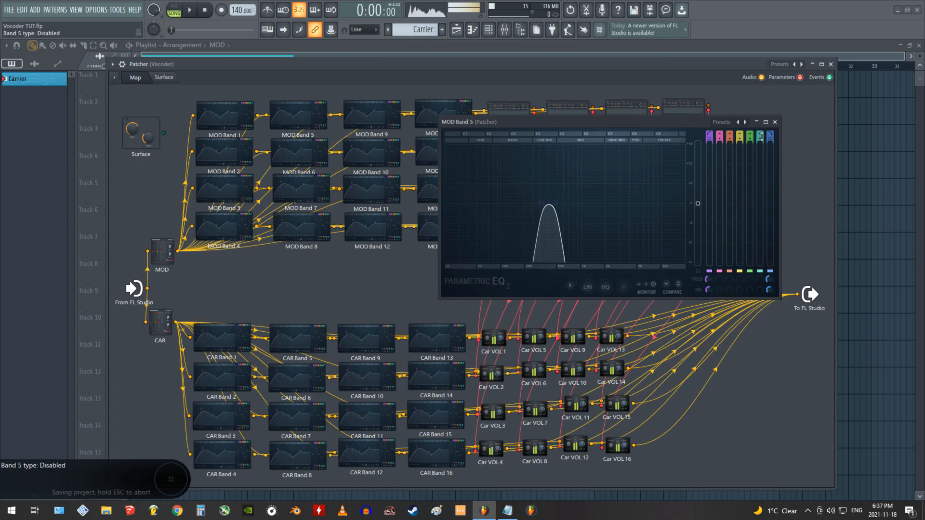
pyautogui.click(774, 123)
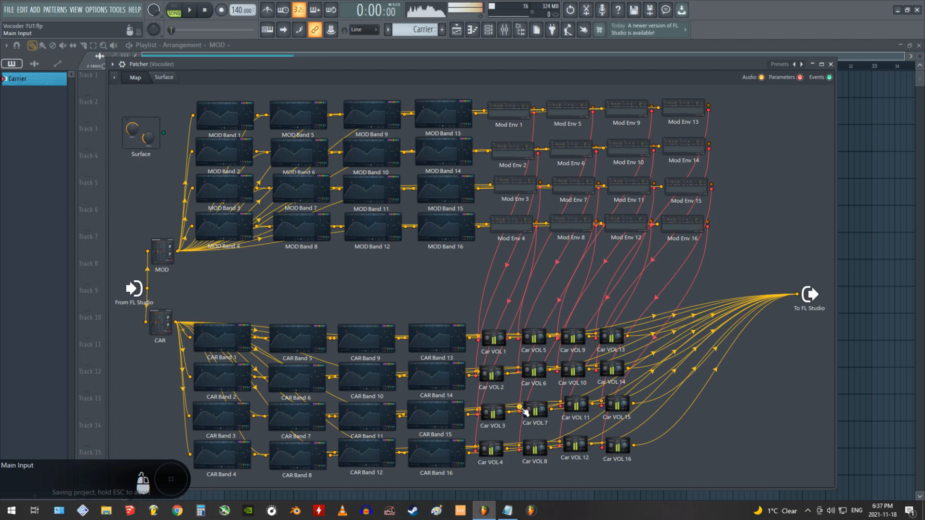
pyautogui.click(830, 64)
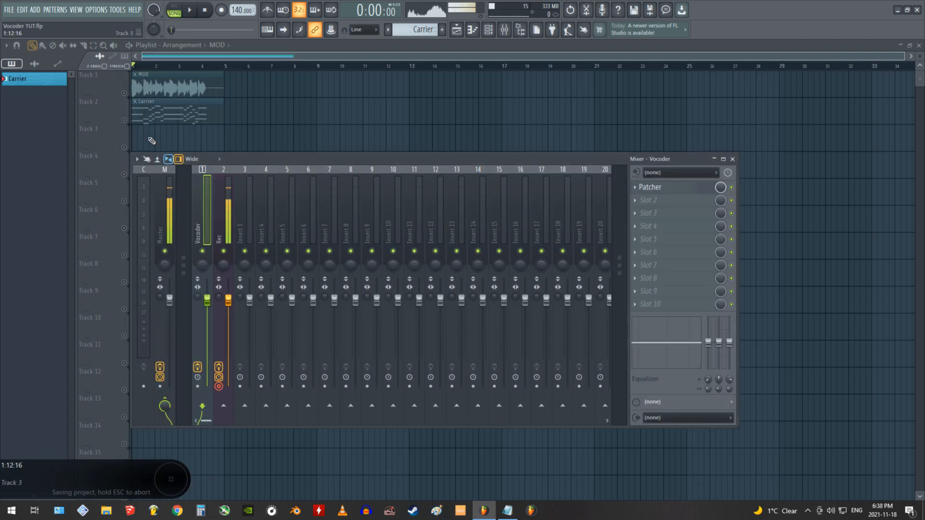
# Unmute Track 1 and Track 2, play the arrangement through the 16-band vocoder, and stop playback.
pyautogui.click(123, 103)
pyautogui.click(124, 93)
pyautogui.press('space')
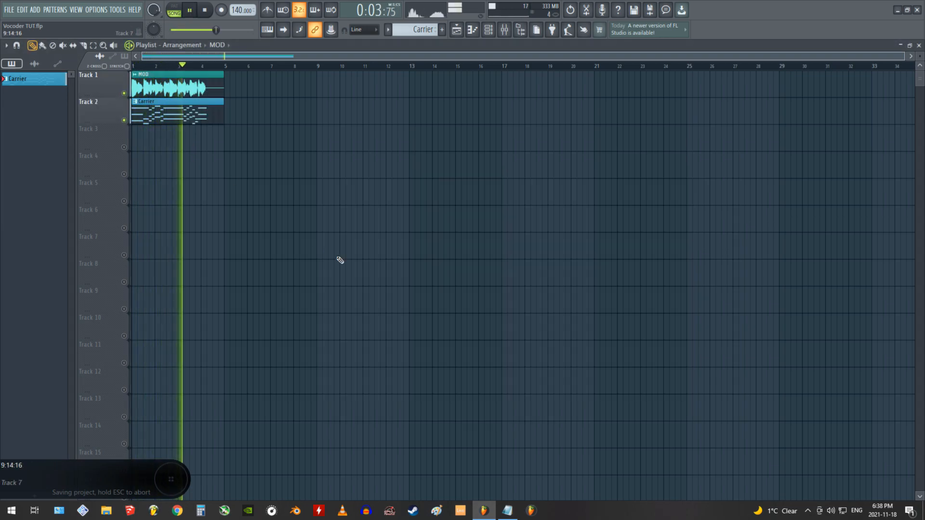
pyautogui.press('space')
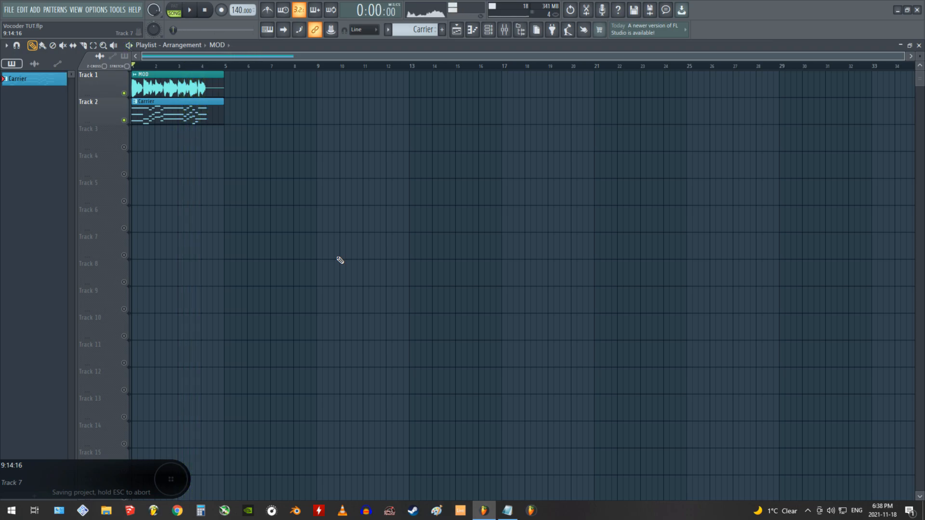
# Open Patcher on the Vocoder mixer track, view its preset save dialog without saving, and close Patcher.
pyautogui.press('F9')
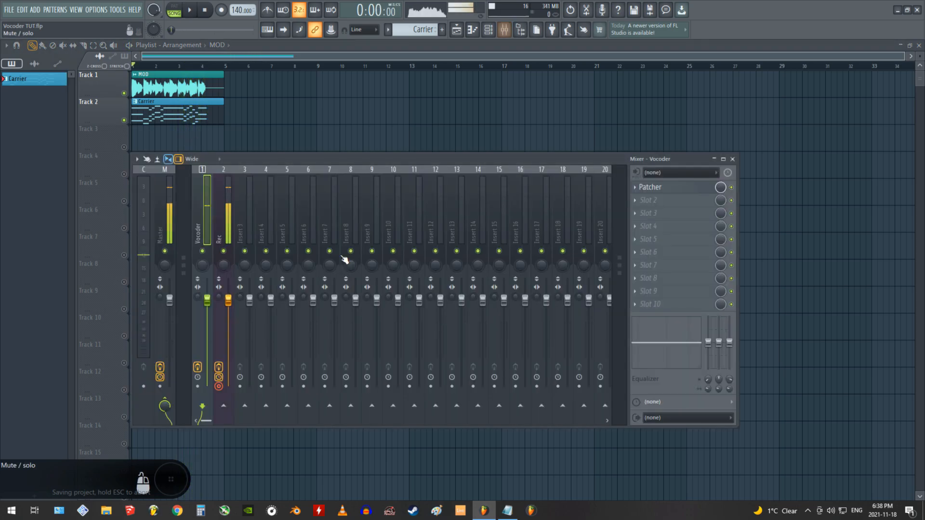
pyautogui.click(636, 188)
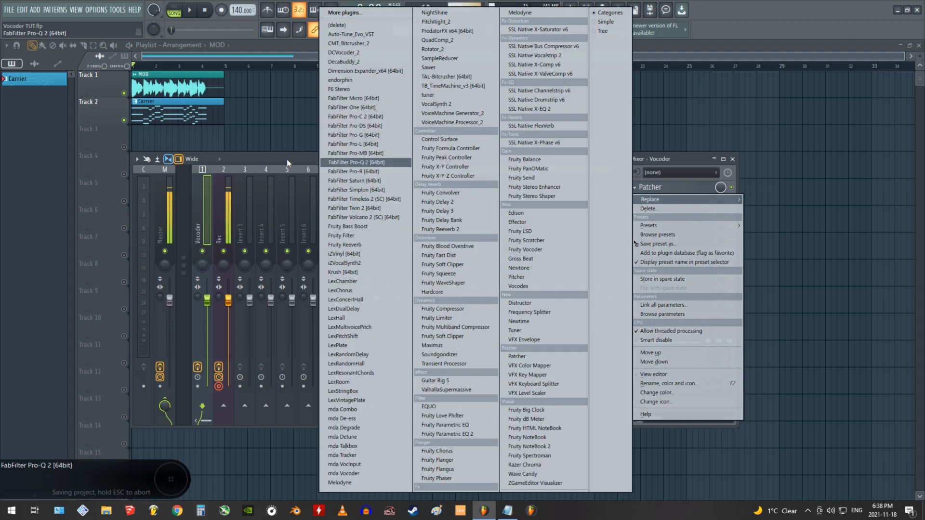
pyautogui.click(289, 160)
pyautogui.click(639, 190)
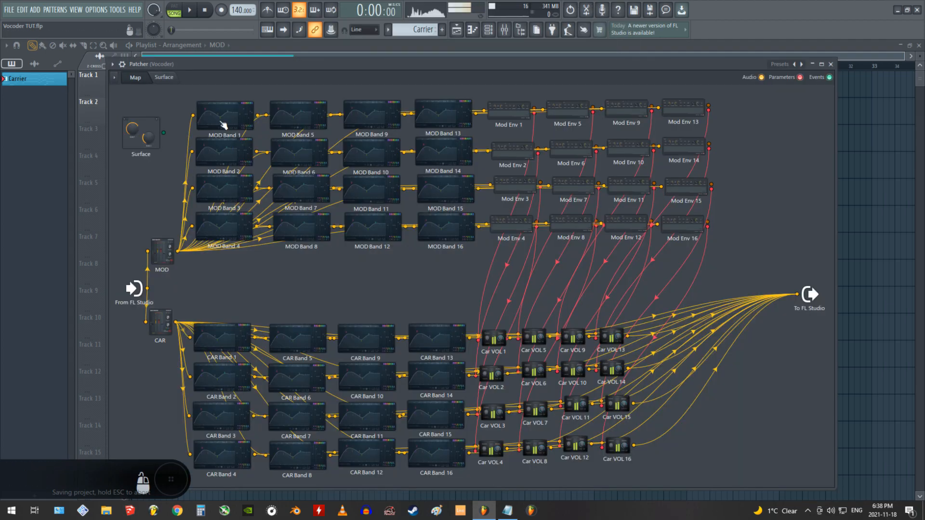
pyautogui.click(112, 65)
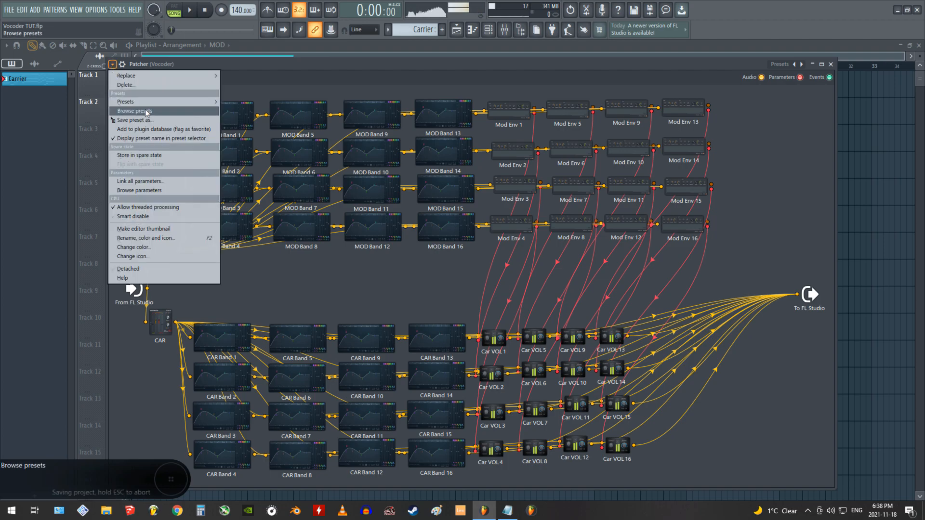
pyautogui.click(134, 120)
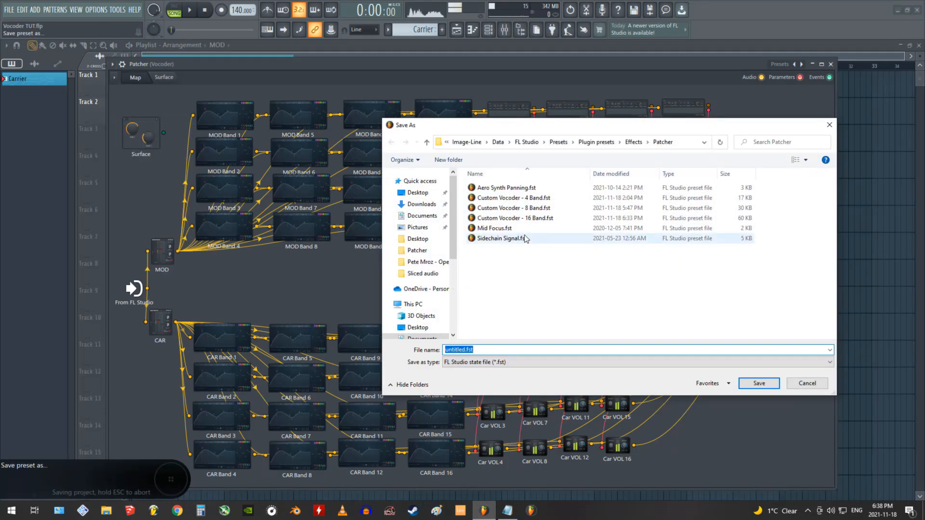
pyautogui.click(809, 383)
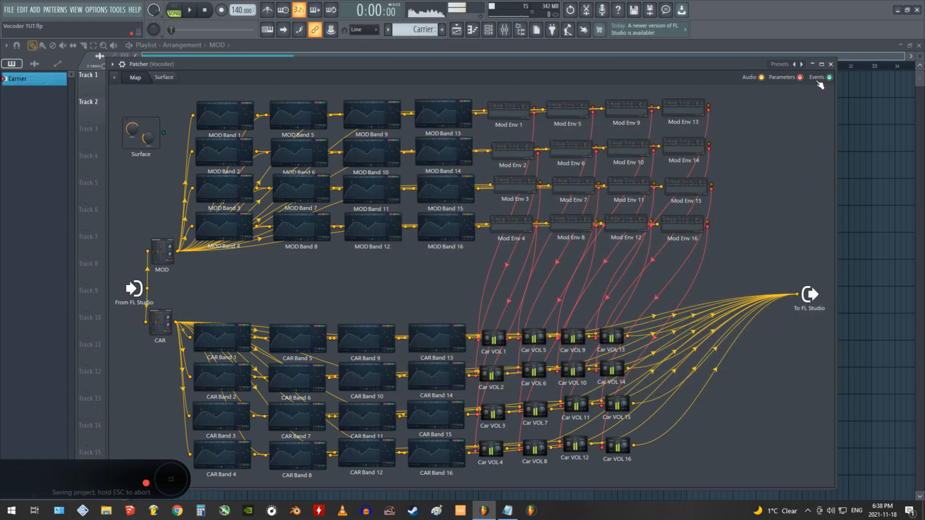
pyautogui.click(830, 64)
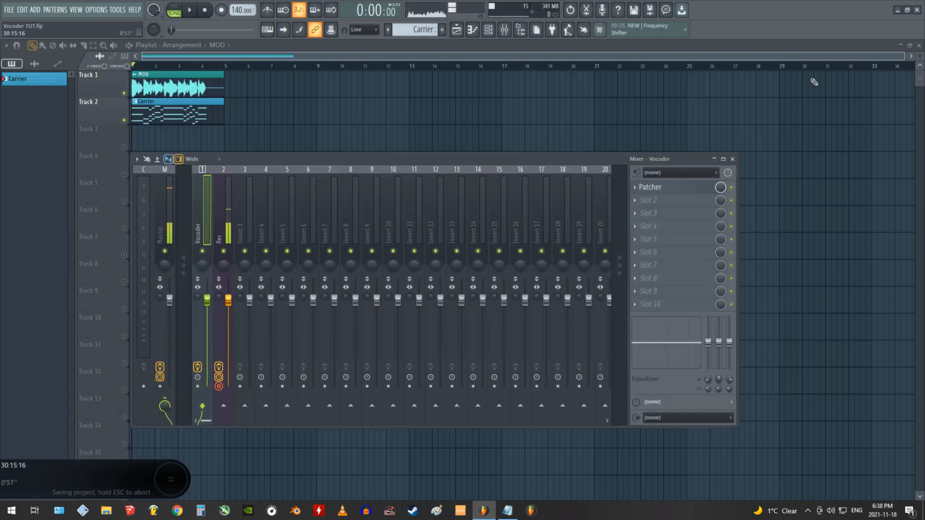
# Remove the Patcher effect from slot 1 of the Vocoder mixer track.
pyautogui.click(665, 188)
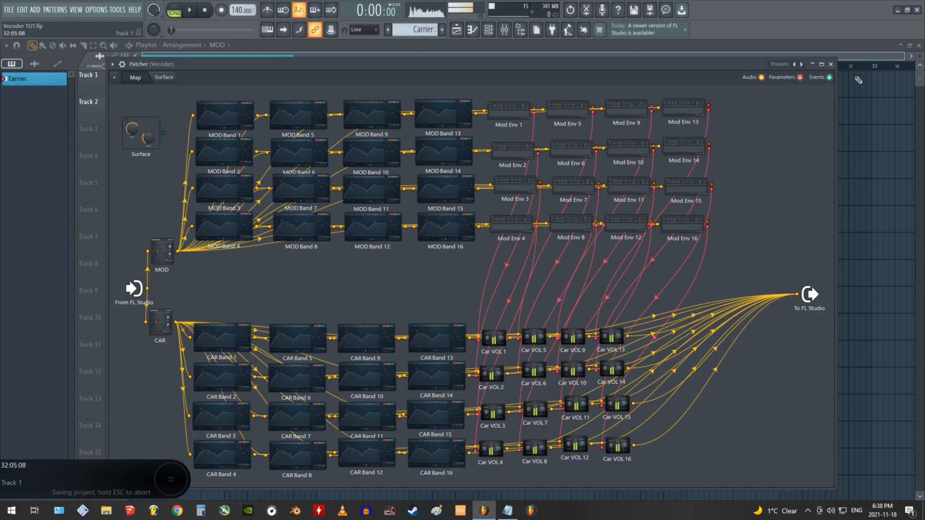
pyautogui.click(830, 64)
pyautogui.click(636, 191)
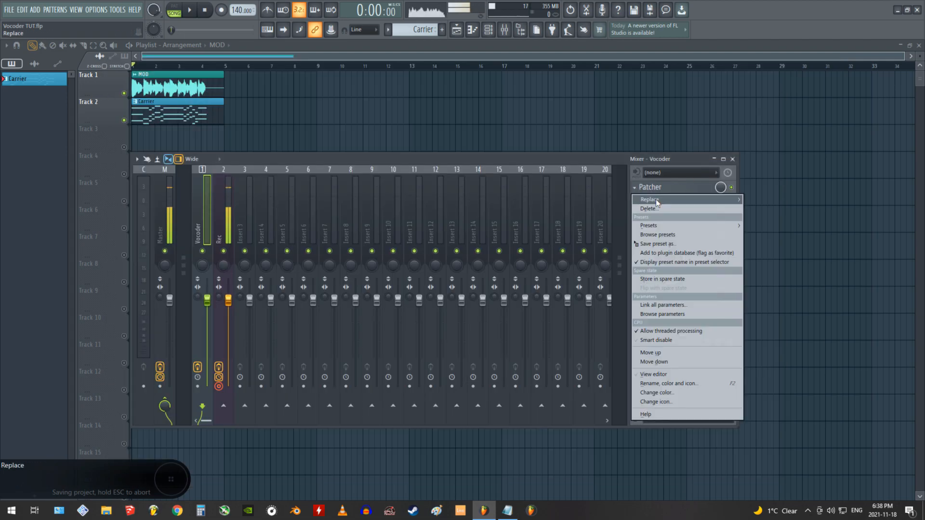
pyautogui.moveTo(657, 201)
pyautogui.click(353, 27)
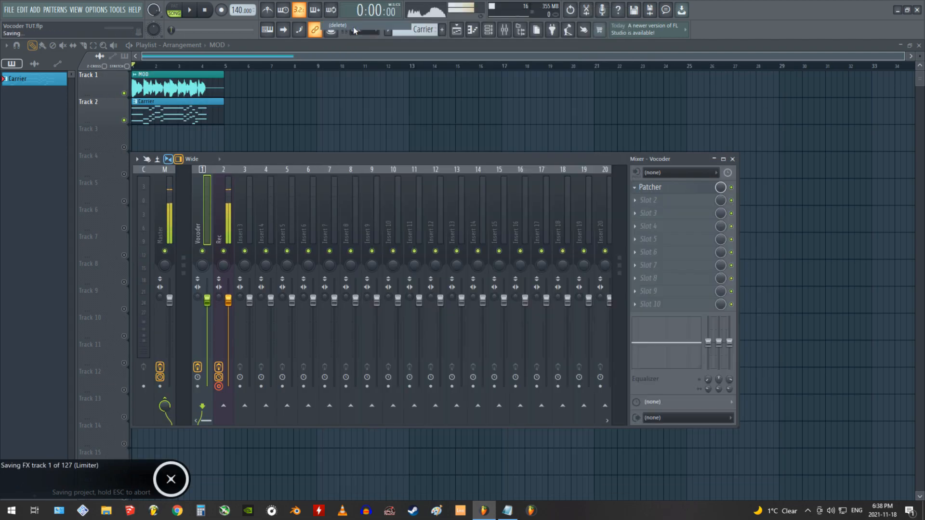
# Load a fresh Patcher in slot 1 of the Vocoder track and apply the Custom Vocoder - 8 Band preset.
pyautogui.click(636, 192)
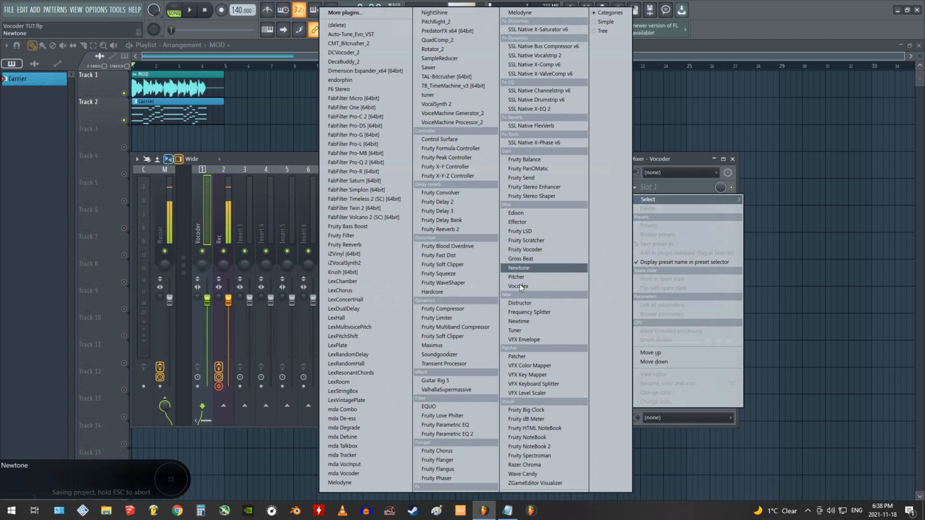
pyautogui.click(528, 358)
pyautogui.click(112, 64)
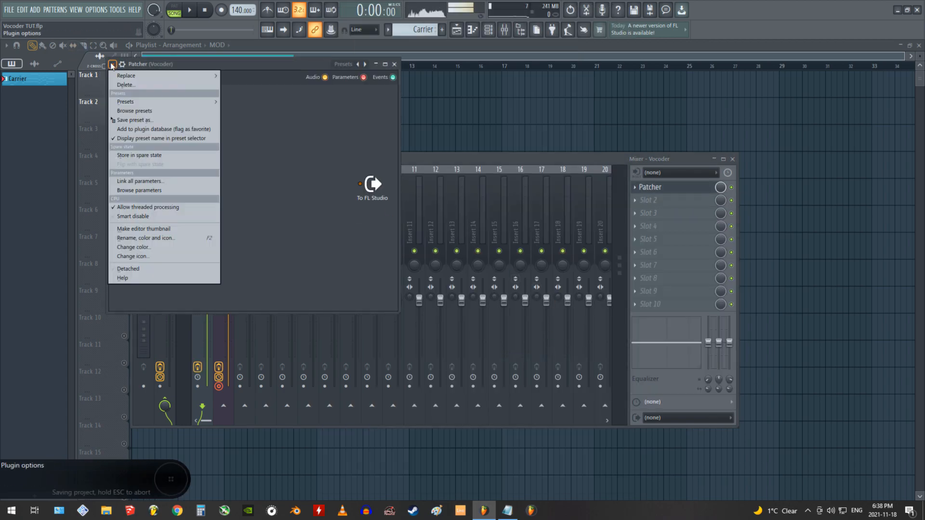
pyautogui.moveTo(143, 102)
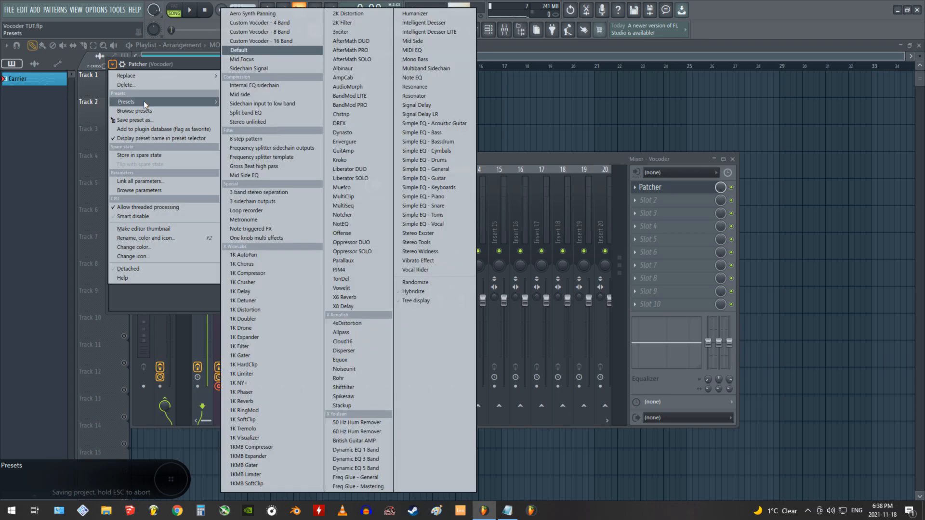
pyautogui.click(274, 31)
# Enlarge and reposition the Patcher window so the whole 8-band plugin map fits in view.
pyautogui.moveTo(257, 65); pyautogui.dragTo(304, 121)
pyautogui.moveTo(447, 369); pyautogui.dragTo(844, 489)
pyautogui.moveTo(377, 121); pyautogui.dragTo(328, 69)
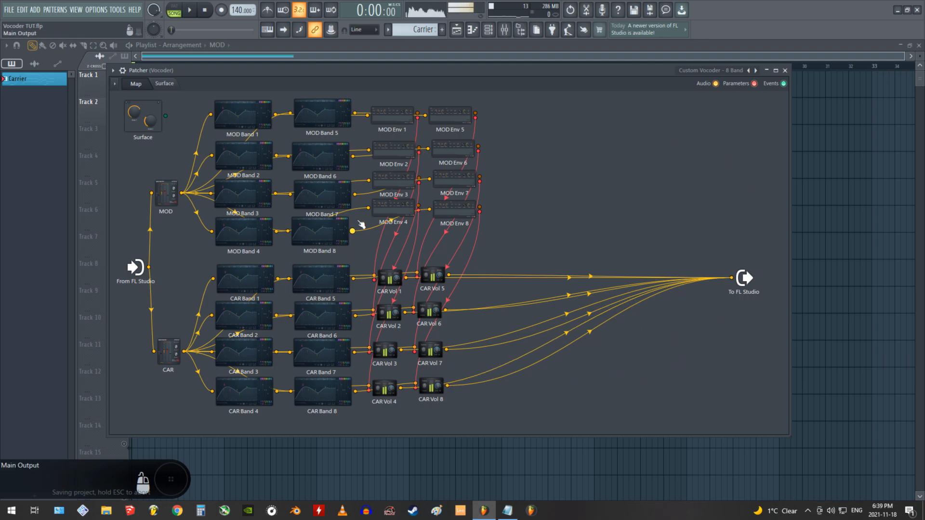
# Listen to the arrangement through the 8-band vocoder, stop playback, and close the Patcher window.
pyautogui.press('space')
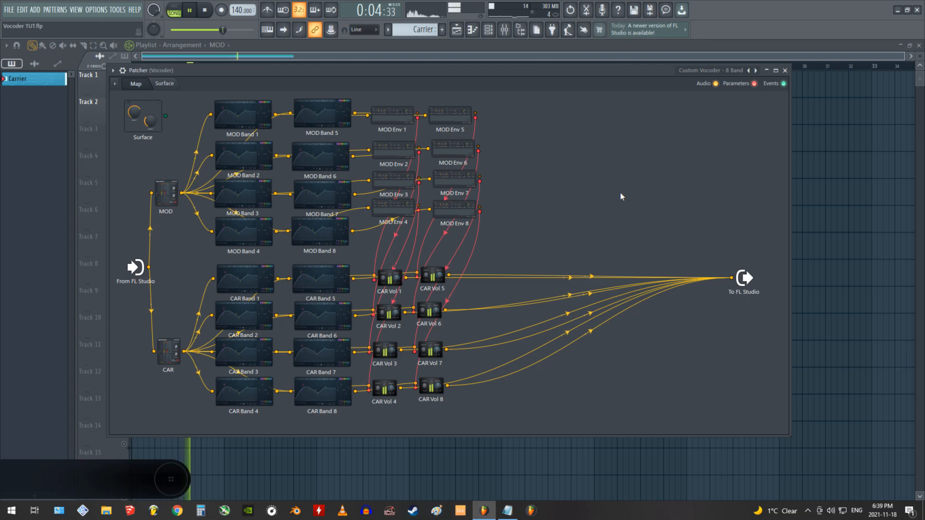
pyautogui.press('space')
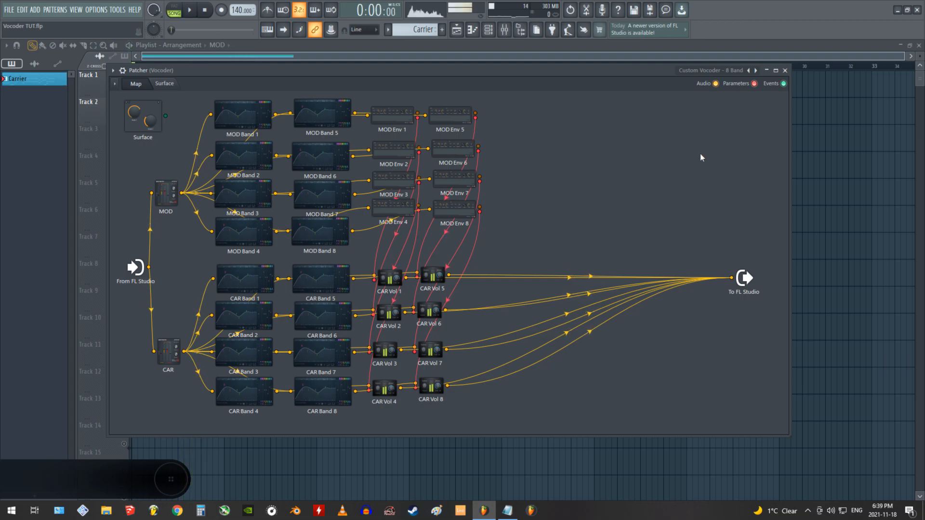
pyautogui.click(785, 71)
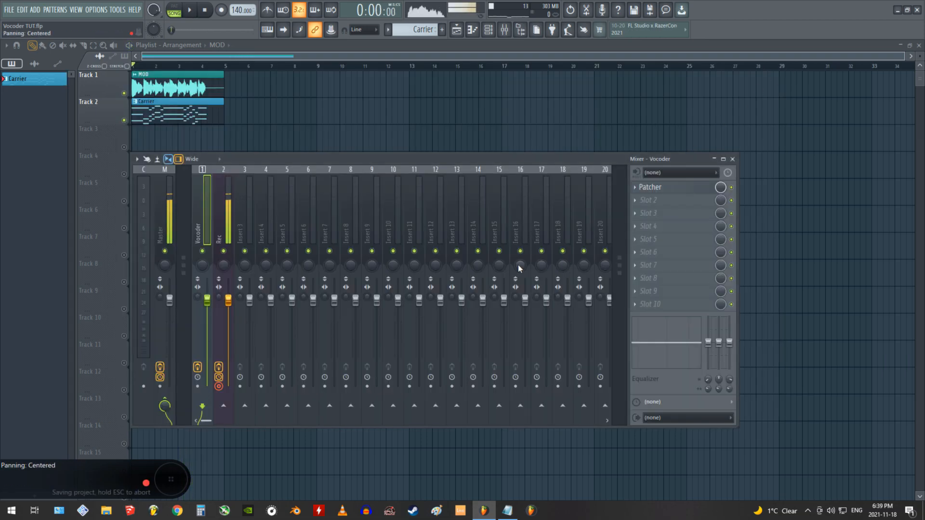
# Apply the Custom Vocoder - 4 Band preset to the Vocoder track's Patcher and move its window lower.
pyautogui.rightClick(646, 188)
pyautogui.moveTo(654, 229)
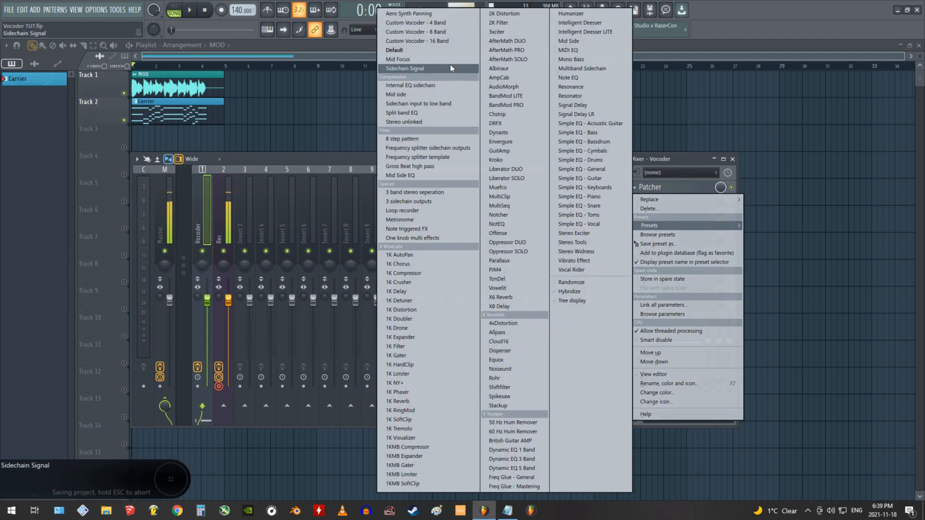
pyautogui.click(415, 22)
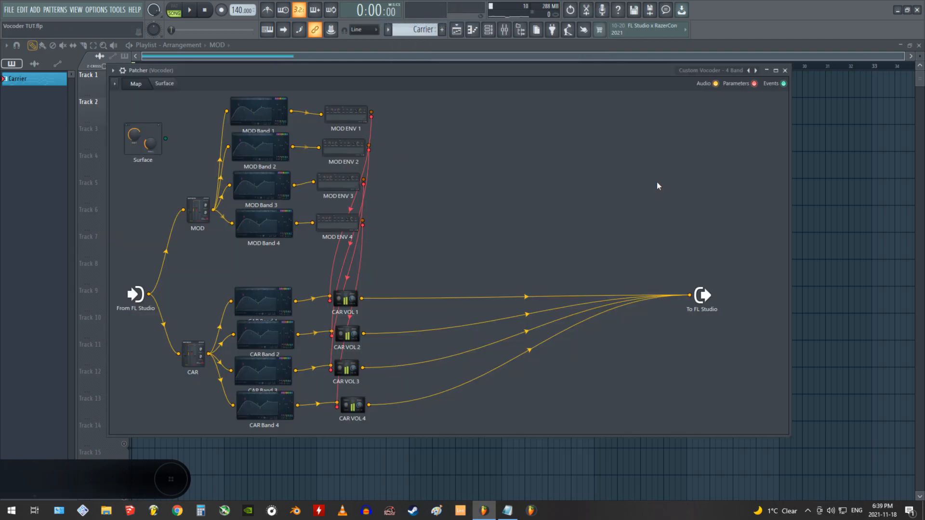
pyautogui.moveTo(356, 72); pyautogui.dragTo(344, 100)
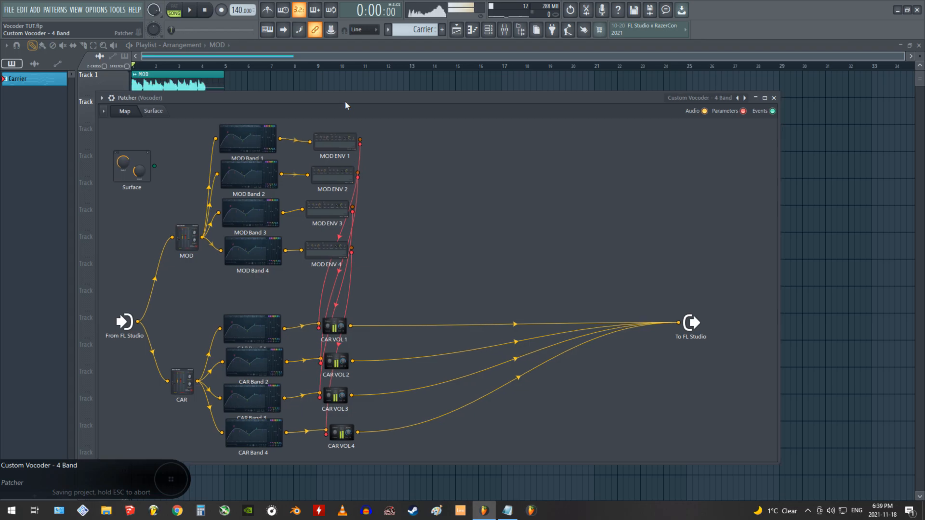
# Listen to the arrangement through the 4-band vocoder, stop playback, and close the Patcher window.
pyautogui.press('space')
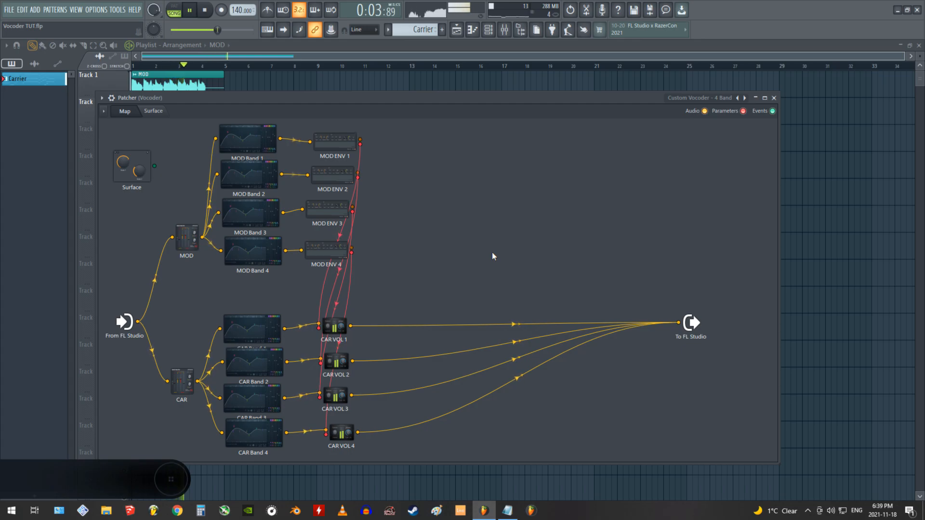
pyautogui.press('space')
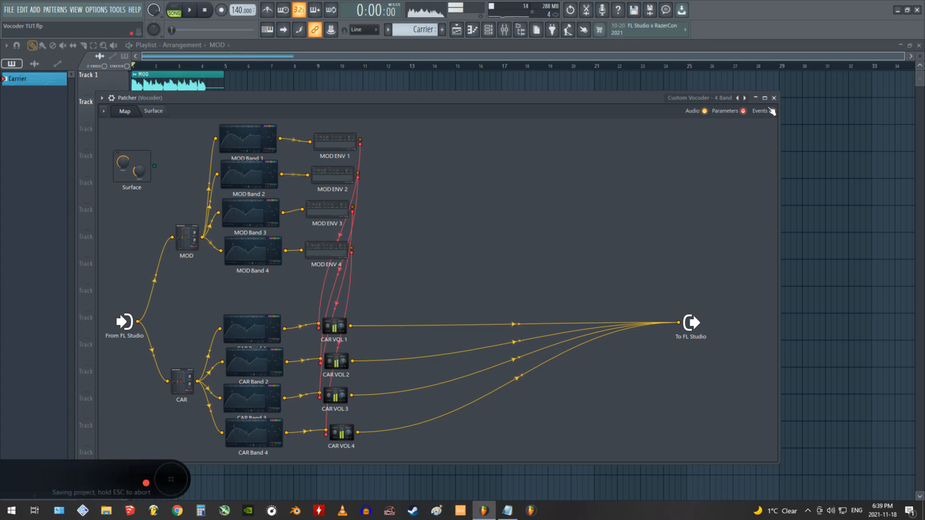
pyautogui.click(774, 98)
# Apply the Custom Vocoder - 16 Band preset to the Vocoder track's Patcher, then enlarge and reposition its window to fit the whole map.
pyautogui.click(635, 187)
pyautogui.moveTo(668, 226)
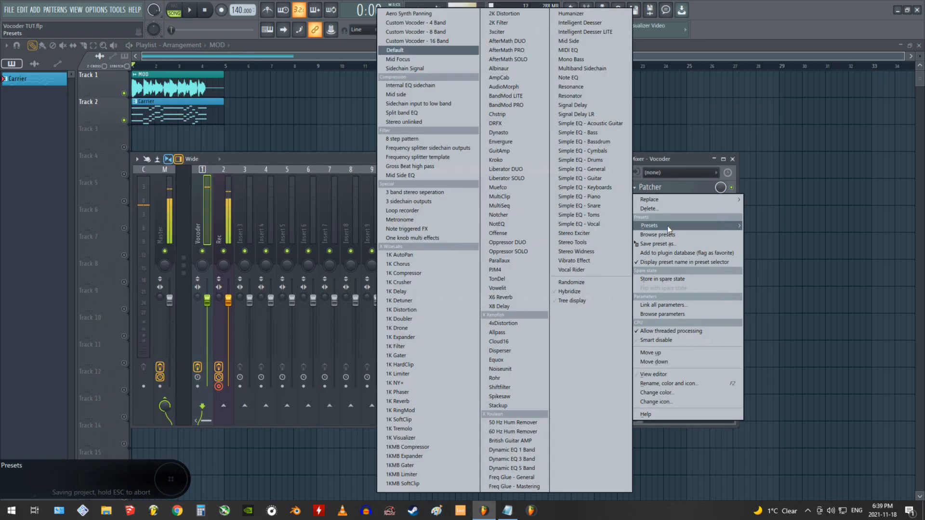
pyautogui.click(439, 41)
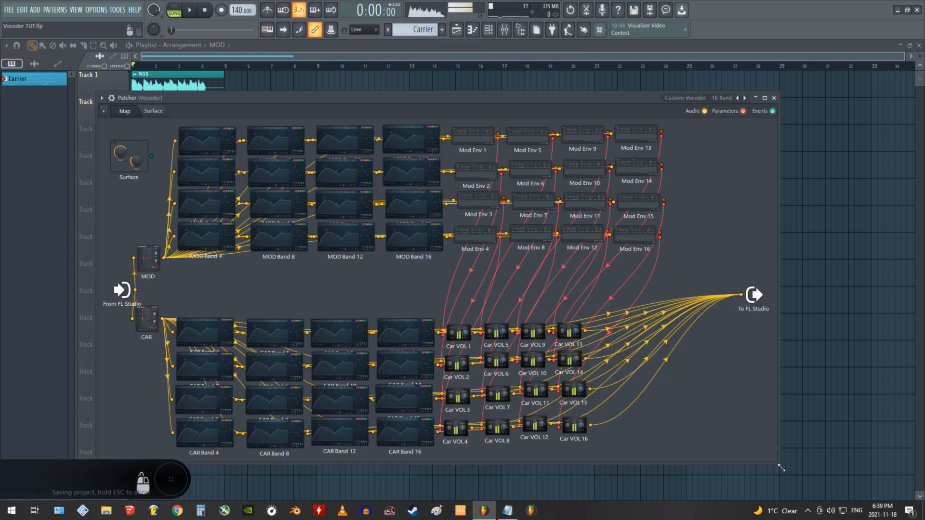
pyautogui.moveTo(781, 468); pyautogui.dragTo(917, 487)
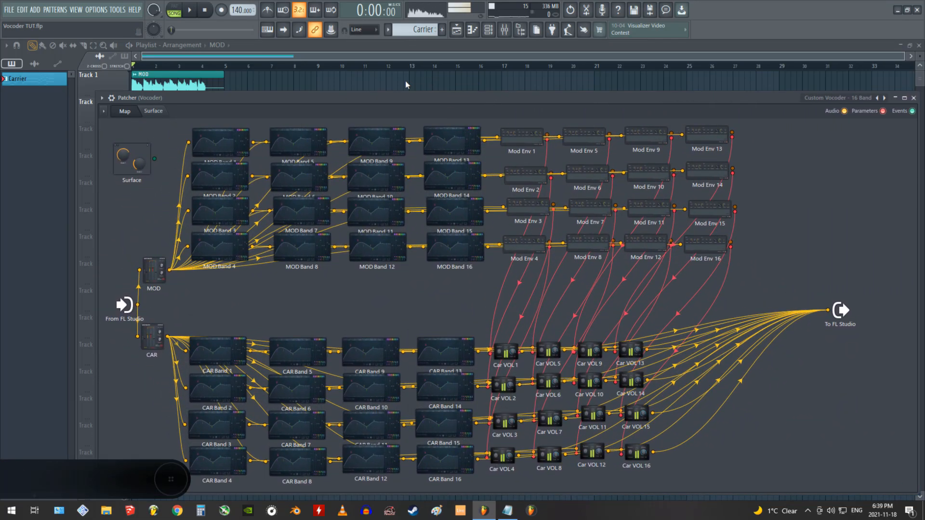
pyautogui.moveTo(377, 102); pyautogui.dragTo(348, 73)
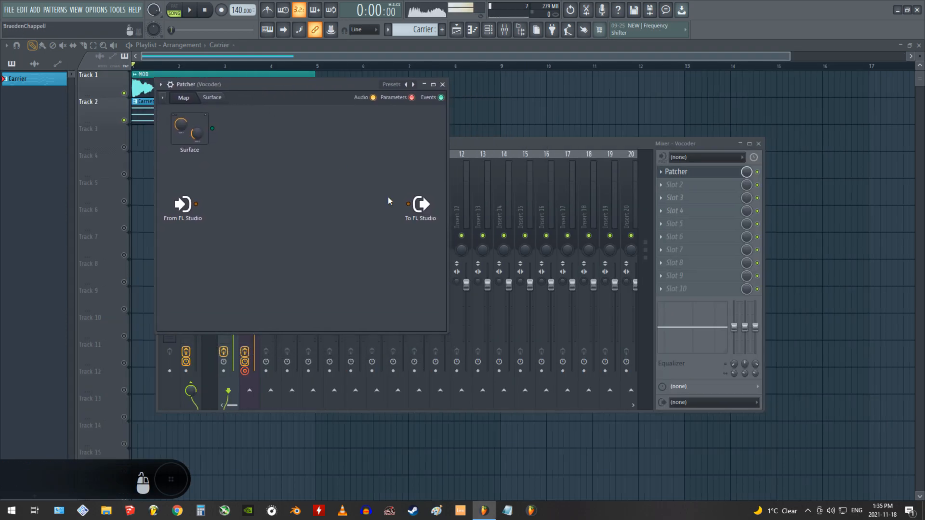
# Enlarge the empty Patcher window and space the From FL Studio and To FL Studio nodes far apart at mid-height.
pyautogui.moveTo(448, 339); pyautogui.dragTo(790, 487)
pyautogui.moveTo(438, 210); pyautogui.dragTo(760, 211)
pyautogui.moveTo(183, 205); pyautogui.dragTo(183, 303)
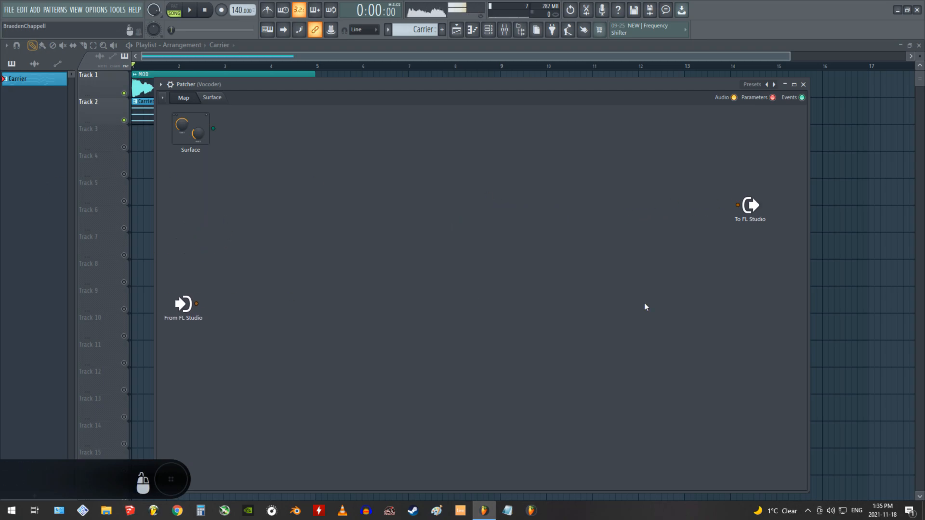
pyautogui.moveTo(754, 225); pyautogui.dragTo(754, 323)
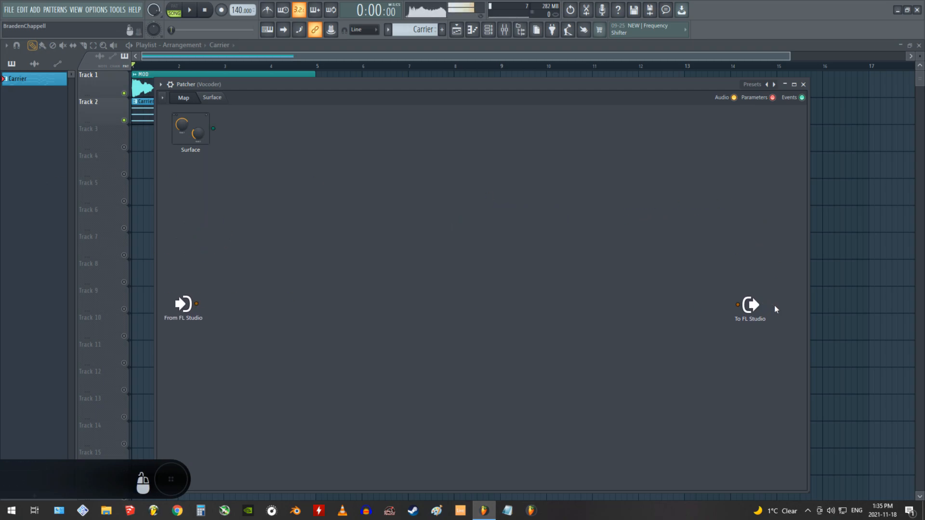
pyautogui.moveTo(473, 85); pyautogui.dragTo(447, 75)
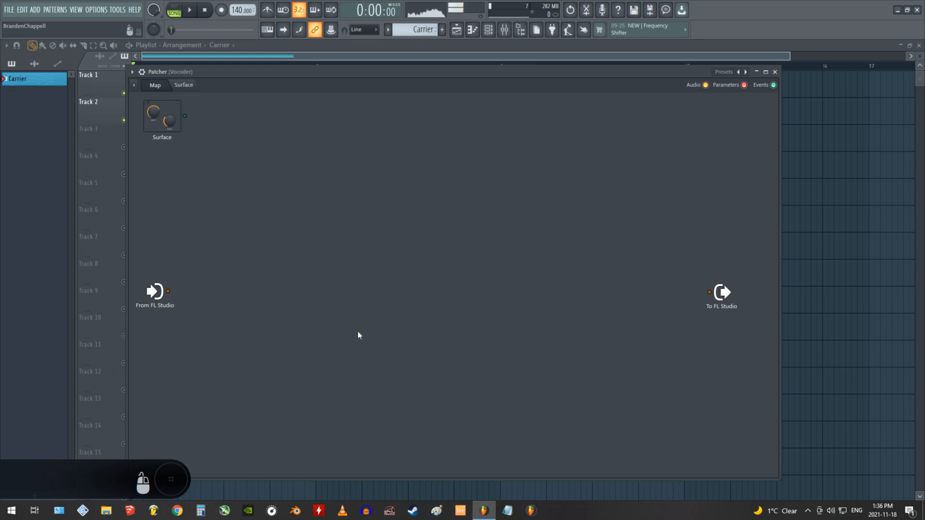
# Add a Fruity Compressor to the Patcher map, view its settings, and close them.
pyautogui.rightClick(316, 255)
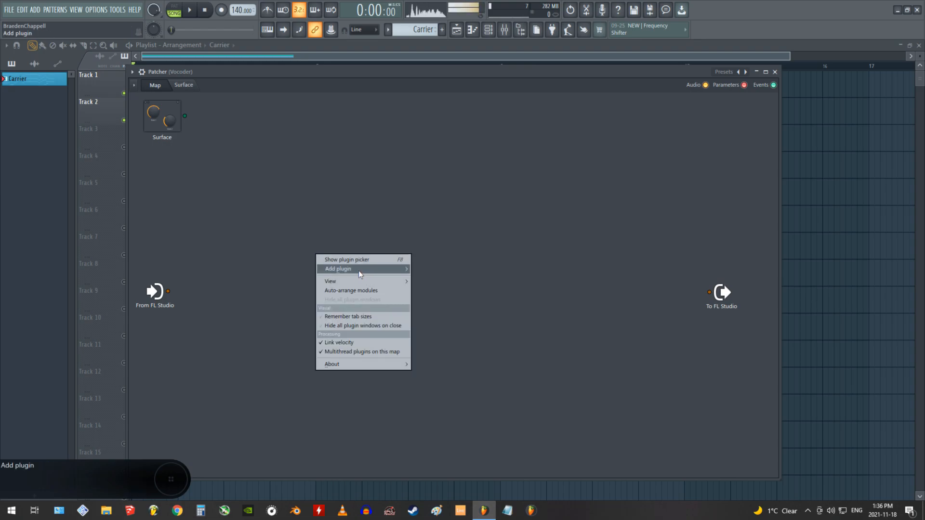
pyautogui.moveTo(358, 270)
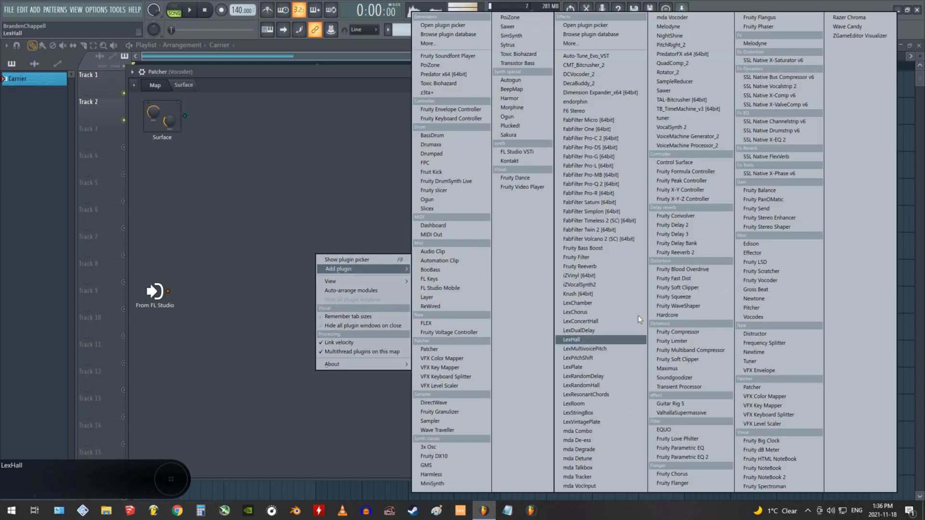
pyautogui.click(714, 332)
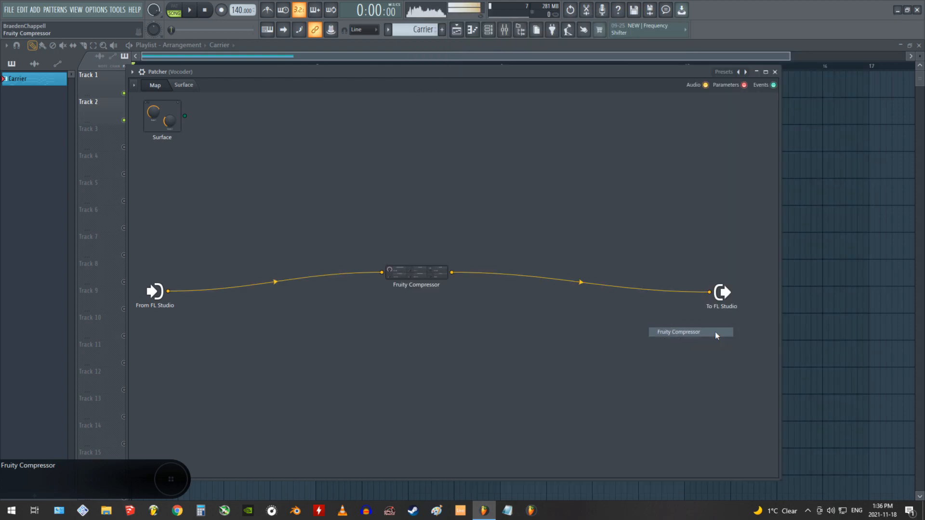
pyautogui.doubleClick(429, 283)
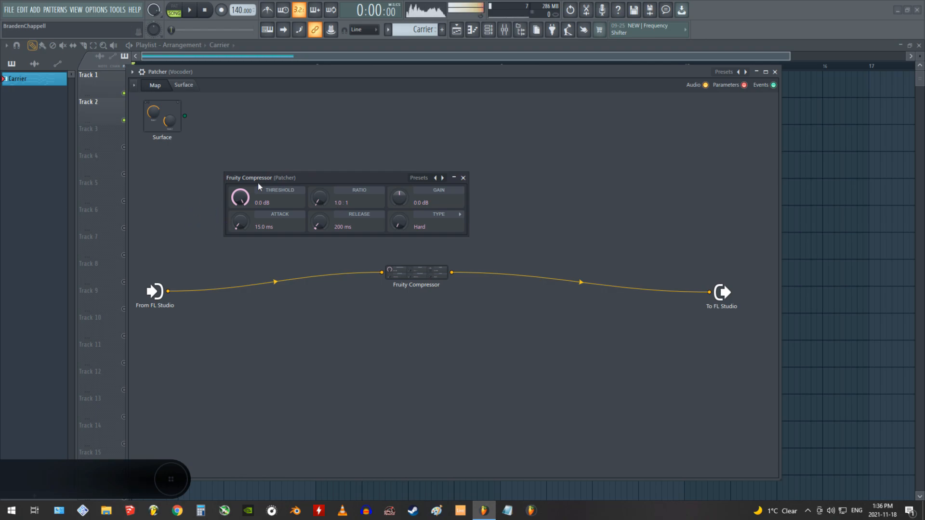
pyautogui.click(463, 177)
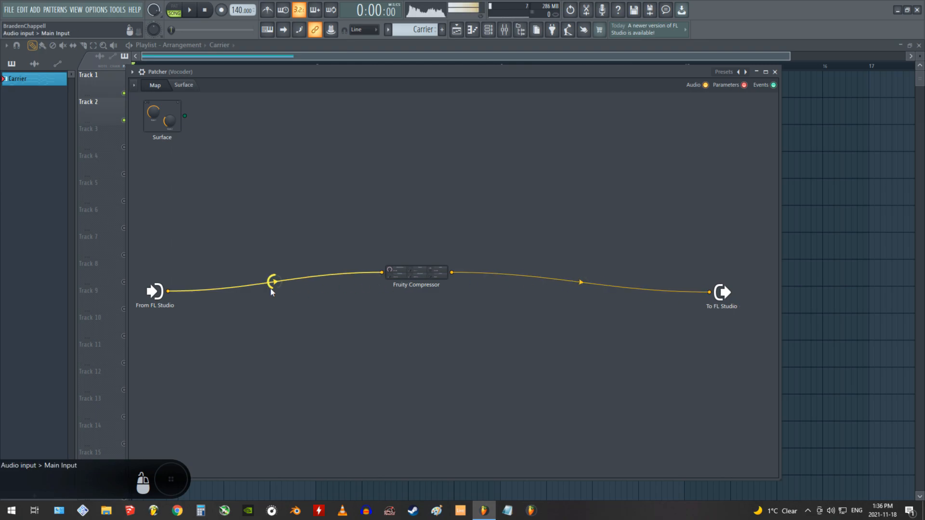
# Disconnect the Fruity Compressor from the To FL Studio node and delete it from the map.
pyautogui.moveTo(709, 292); pyautogui.dragTo(491, 319)
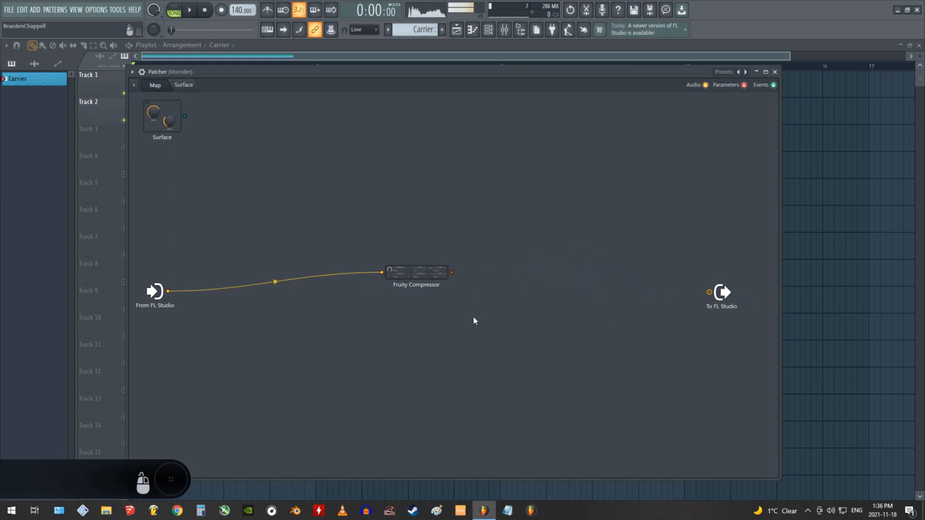
pyautogui.rightClick(409, 276)
pyautogui.click(436, 313)
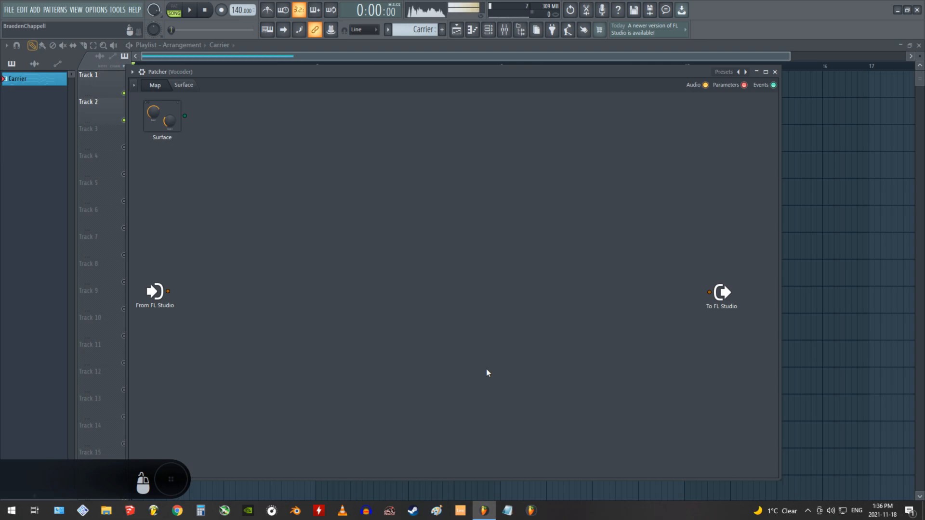
pyautogui.click(775, 72)
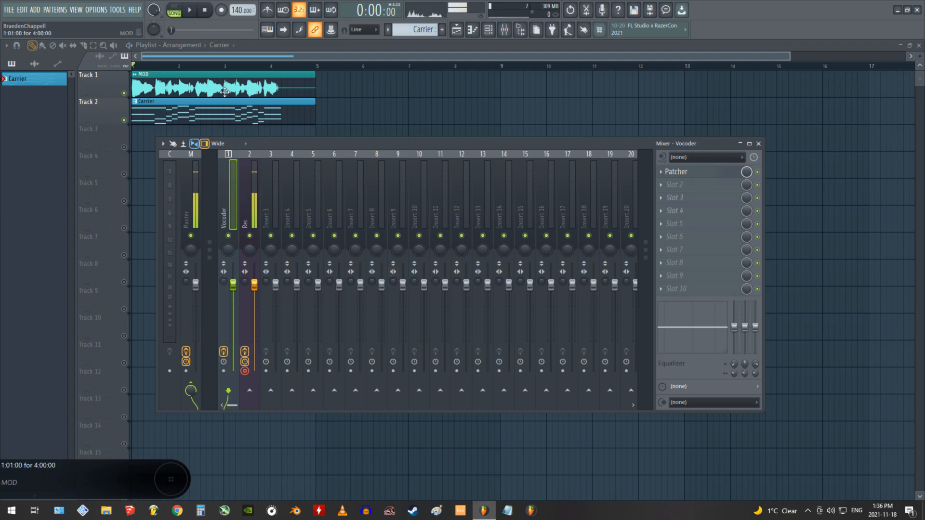
pyautogui.press('F6')
pyautogui.moveTo(569, 142); pyautogui.dragTo(551, 172)
pyautogui.click(405, 194)
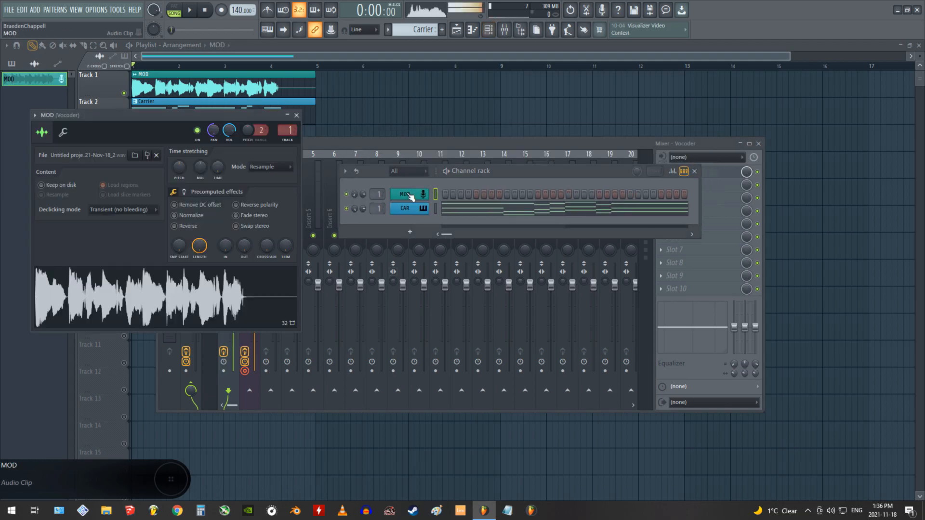
pyautogui.click(411, 211)
pyautogui.moveTo(338, 167); pyautogui.dragTo(573, 202)
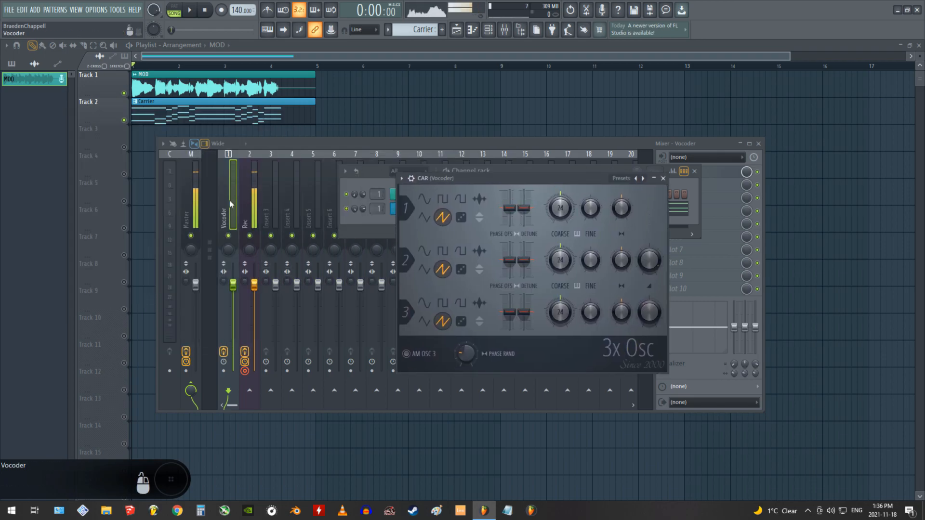
# Select the Vocoder mixer track and check the panning of the MOD and CAR channels.
pyautogui.click(231, 199)
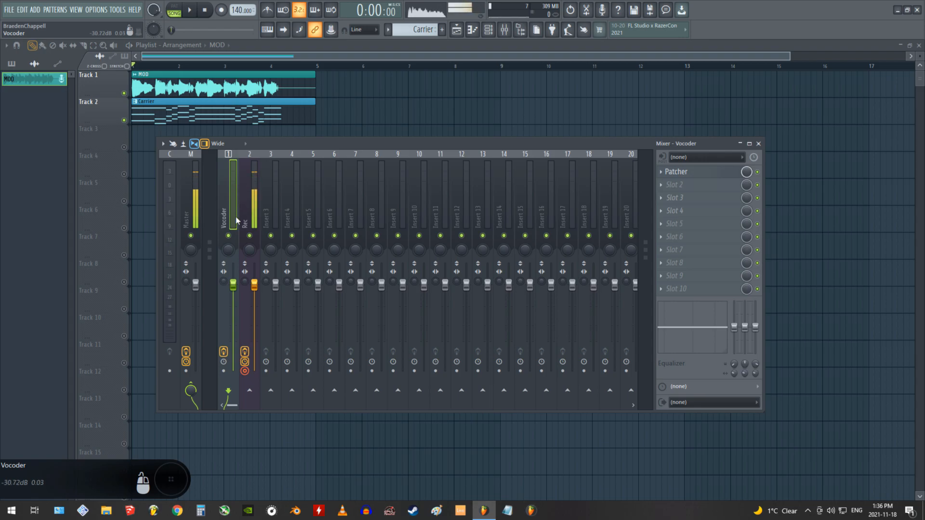
pyautogui.press('F6')
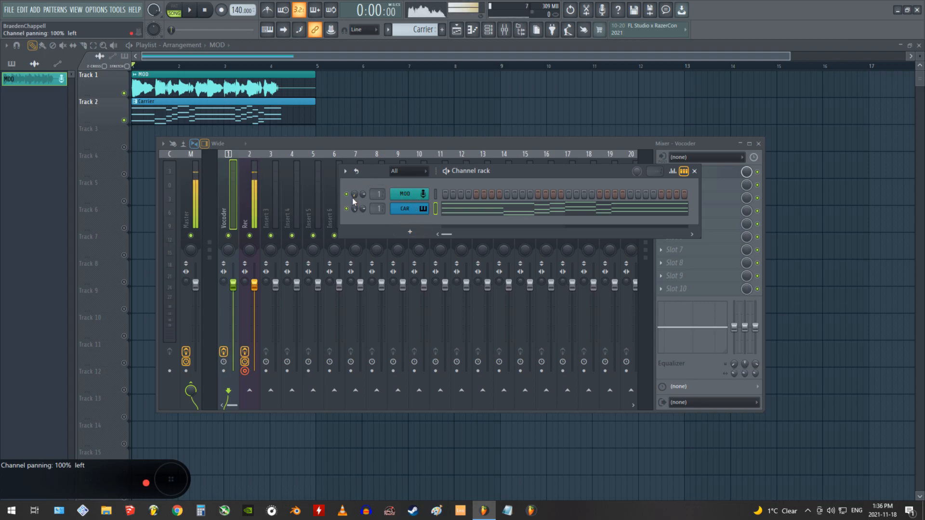
pyautogui.moveTo(354, 211)
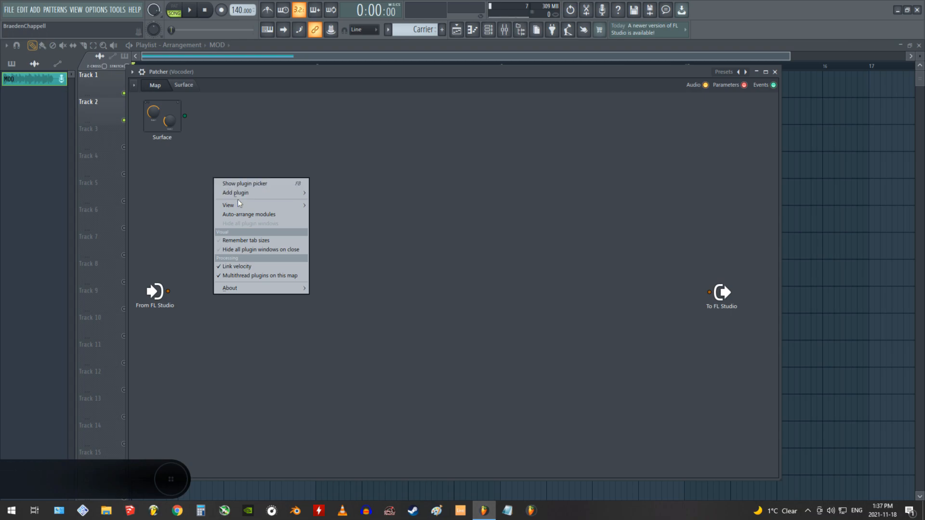
# Add a Fruity Stereo Shaper near the map's upper edge and disconnect it from the To FL Studio node.
pyautogui.moveTo(241, 194)
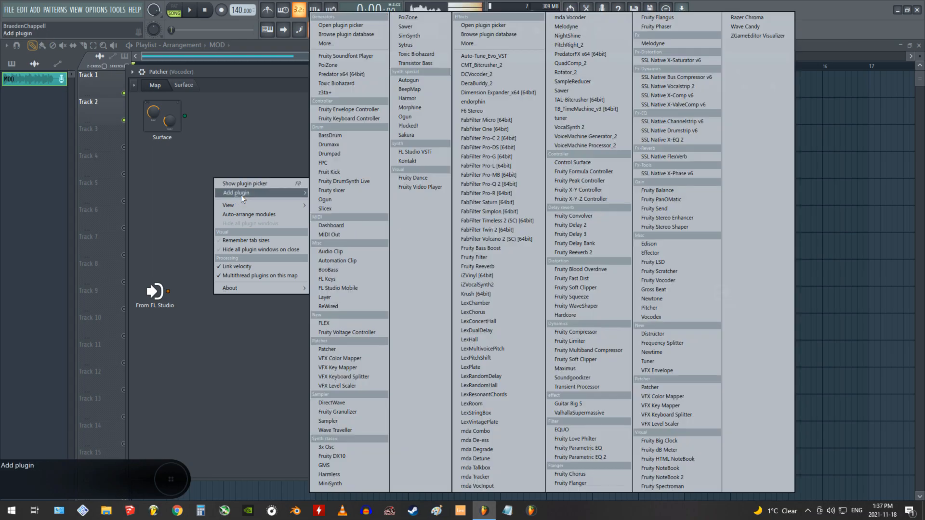
pyautogui.click(688, 227)
pyautogui.moveTo(634, 221); pyautogui.dragTo(215, 126)
pyautogui.moveTo(709, 292); pyautogui.dragTo(581, 314)
# Add a second Fruity Stereo Shaper lower in the map and connect From FL Studio to its input.
pyautogui.rightClick(211, 315)
pyautogui.moveTo(233, 328)
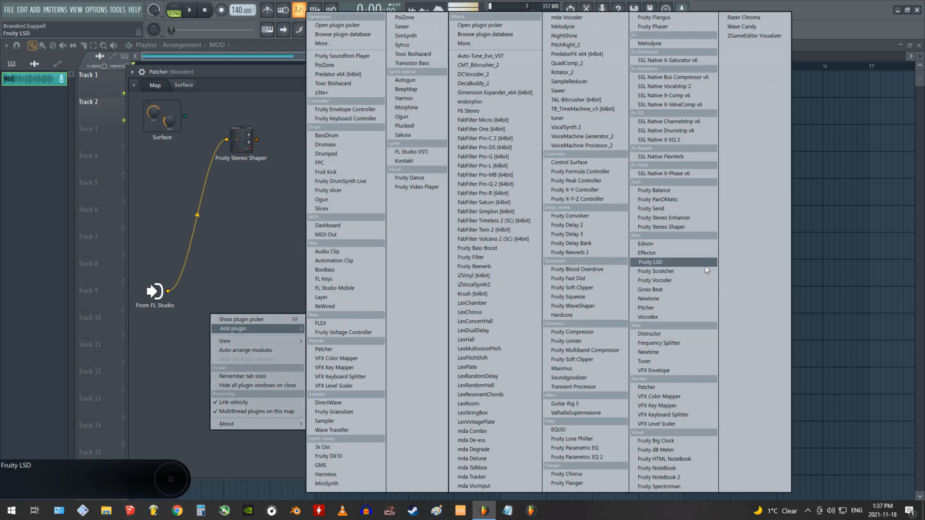
pyautogui.click(688, 227)
pyautogui.moveTo(434, 262); pyautogui.dragTo(252, 411)
pyautogui.moveTo(240, 139); pyautogui.dragTo(226, 110)
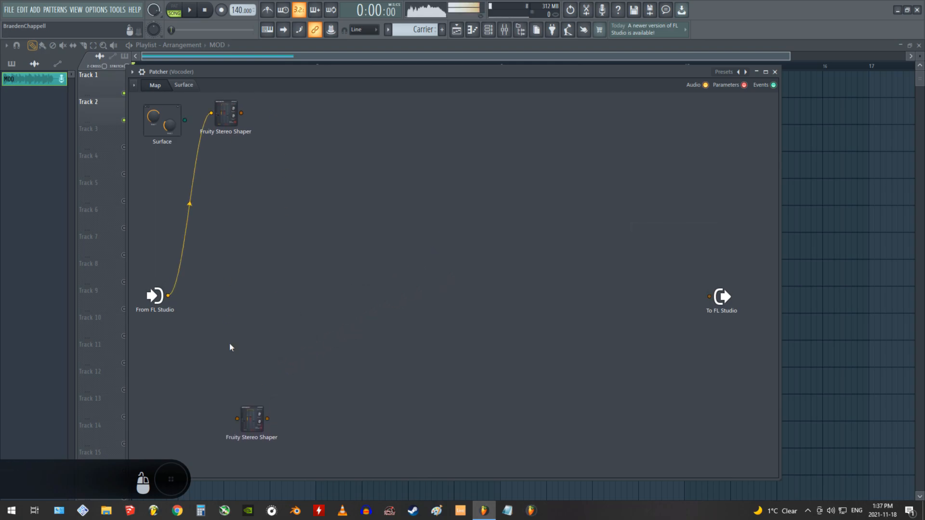
pyautogui.moveTo(253, 421); pyautogui.dragTo(234, 414)
pyautogui.moveTo(167, 295)
pyautogui.mouseDown()
pyautogui.moveTo(216, 415)
pyautogui.moveTo(201, 407)
pyautogui.moveTo(202, 458)
pyautogui.moveTo(214, 367)
pyautogui.mouseUp()
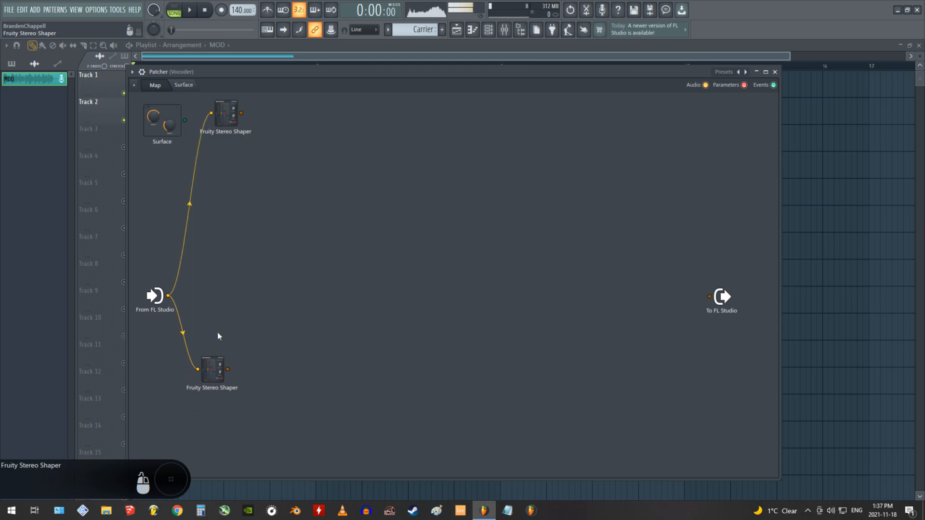
# Lower the upper Fruity Stereo Shaper slightly and rename it MOD.
pyautogui.moveTo(234, 117); pyautogui.dragTo(225, 155)
pyautogui.rightClick(226, 154)
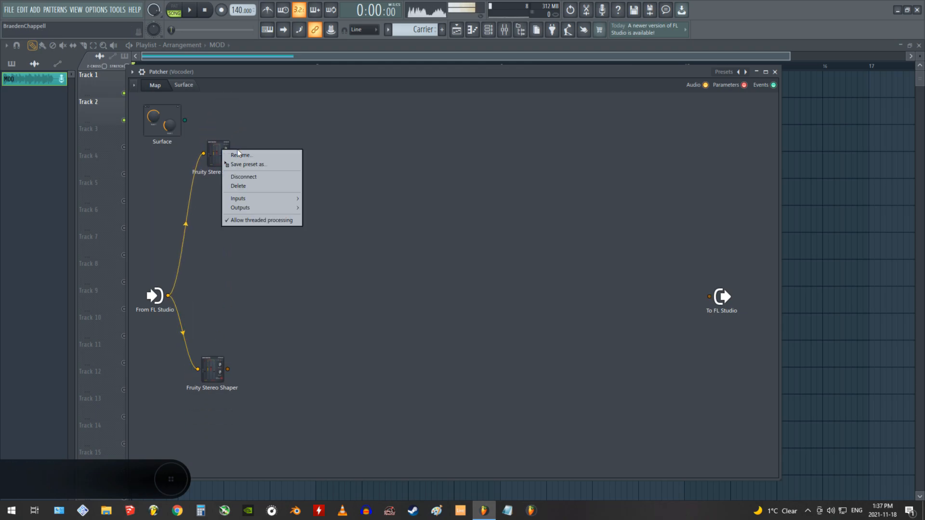
pyautogui.click(249, 154)
pyautogui.write('MOD')
pyautogui.press('Return')
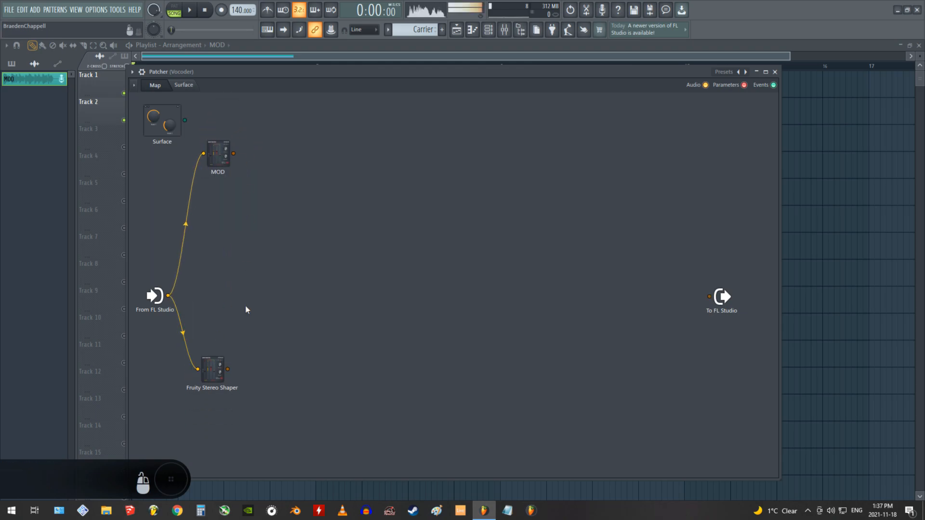
# Rename the lower Fruity Stereo Shaper to CAR and move it further down the map.
pyautogui.rightClick(217, 368)
pyautogui.click(218, 367)
pyautogui.write('C')
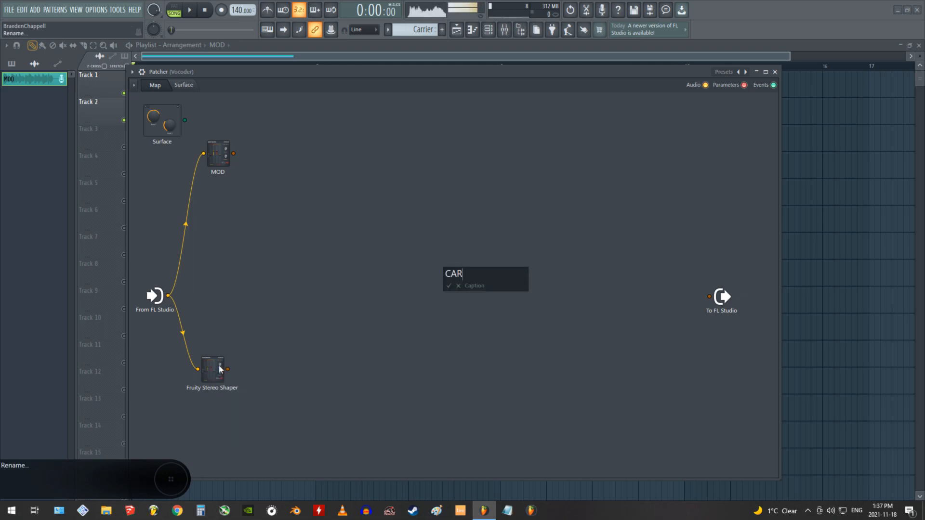
pyautogui.write('AR')
pyautogui.click(219, 366)
pyautogui.moveTo(210, 380); pyautogui.dragTo(210, 426)
# Check the MOD and CAR channels in the channel rack, then examine the MOD Stereo Shaper's mixer matrix and close it.
pyautogui.press('F6')
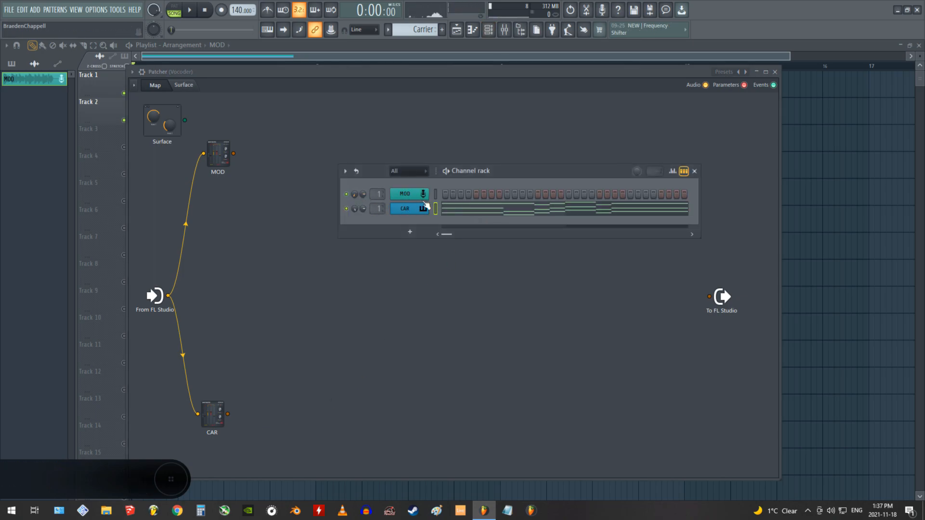
pyautogui.click(694, 171)
pyautogui.click(226, 154)
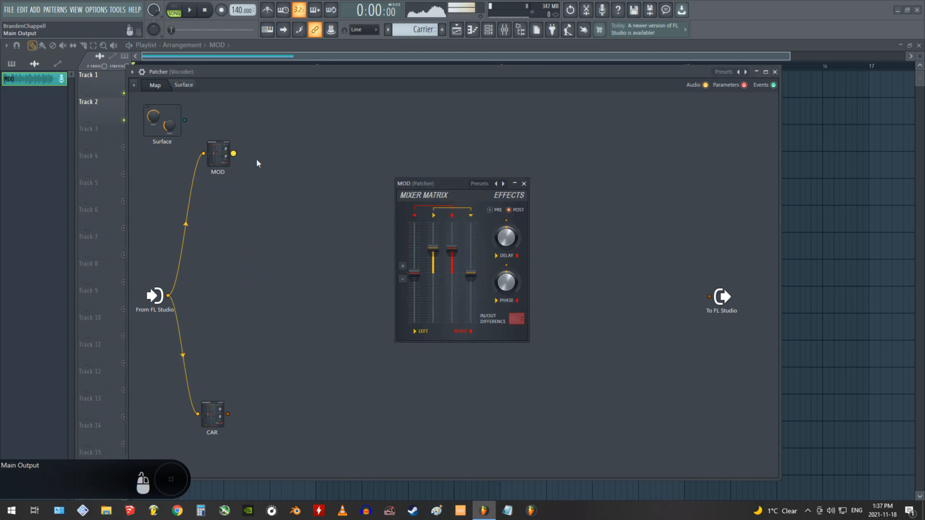
pyautogui.moveTo(446, 183); pyautogui.dragTo(439, 106)
pyautogui.click(216, 173)
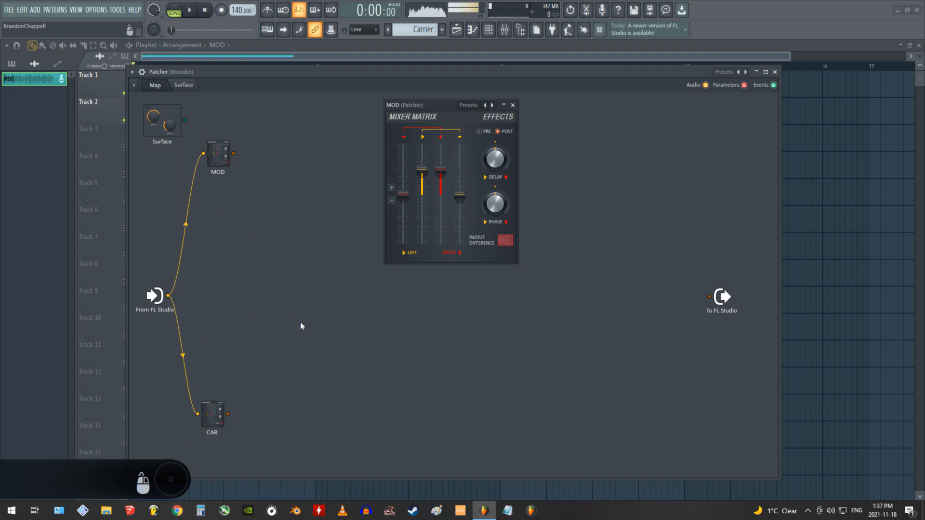
pyautogui.click(512, 105)
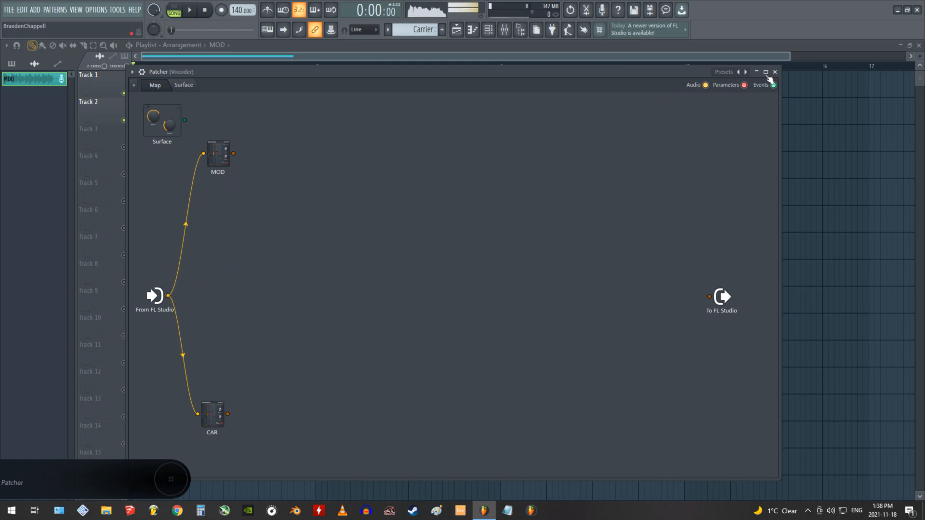
# Close and reopen the Vocoder track's Patcher, then open the MOD Stereo Shaper's mixer matrix.
pyautogui.click(774, 71)
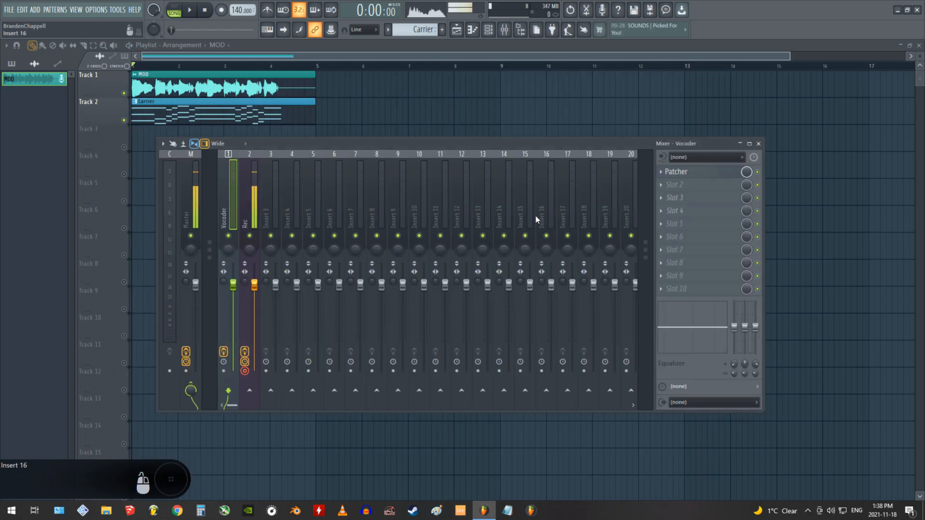
pyautogui.click(686, 174)
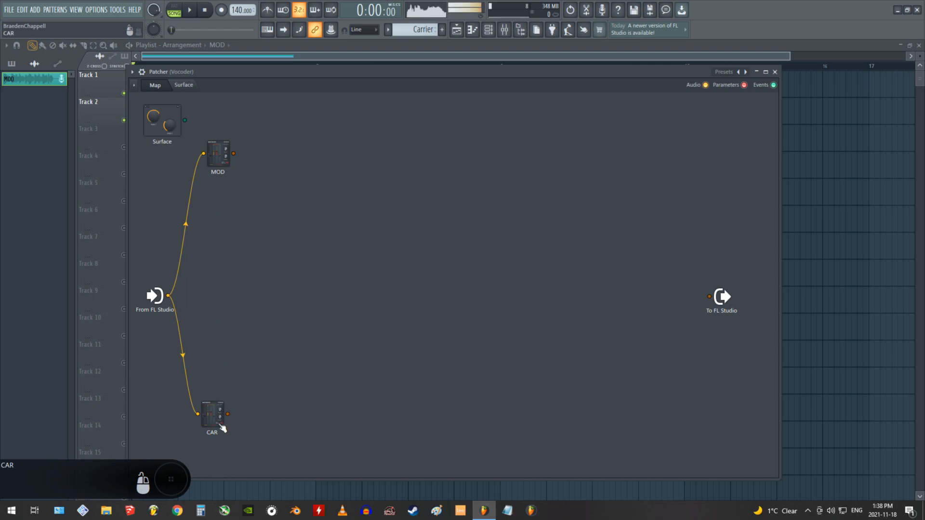
pyautogui.doubleClick(223, 157)
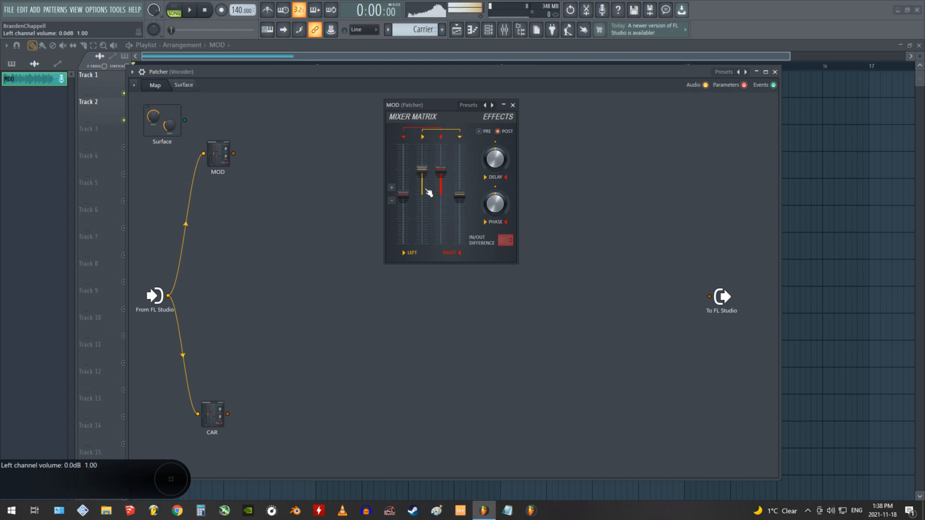
pyautogui.moveTo(428, 192); pyautogui.dragTo(428, 196)
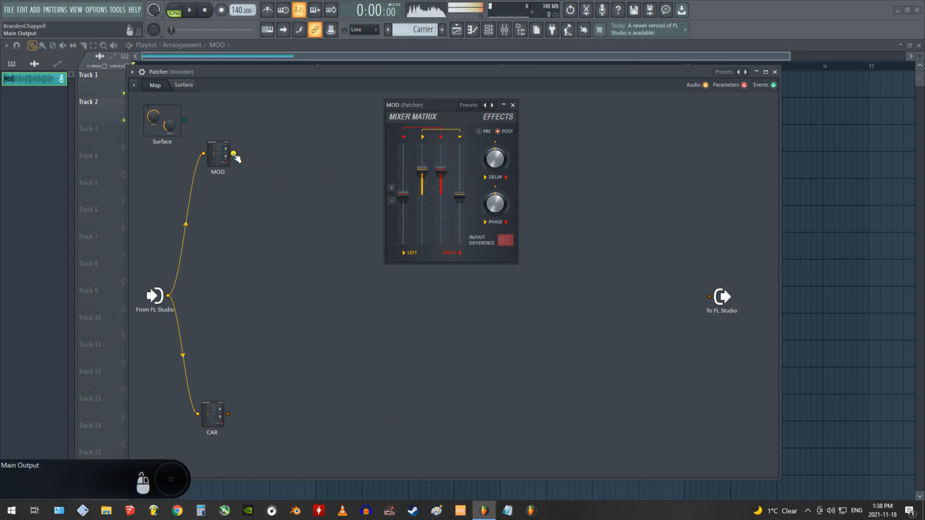
# Set the MOD Stereo Shaper's right channel volume to -INF dB and left-into-right volume to 0.0 dB, and close it.
pyautogui.moveTo(440, 170); pyautogui.dragTo(449, 189)
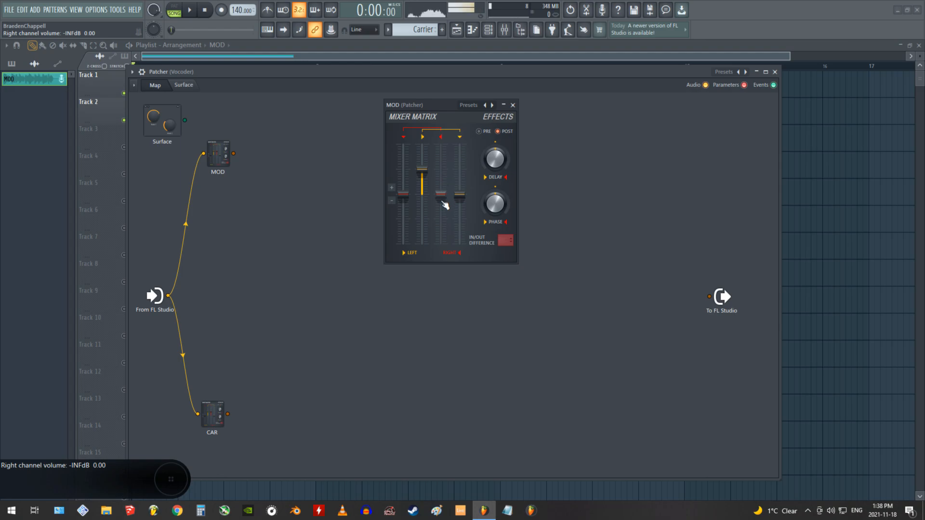
pyautogui.moveTo(460, 195); pyautogui.dragTo(460, 169)
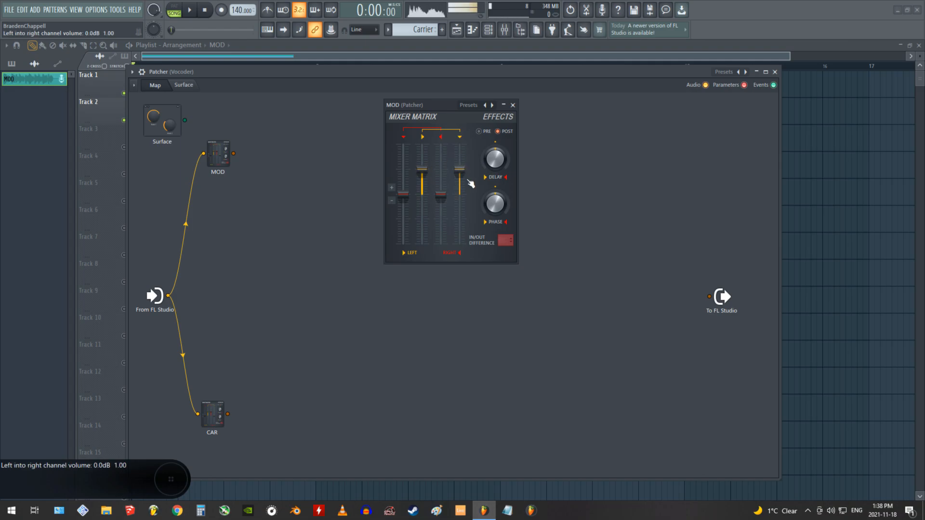
pyautogui.click(513, 105)
# In the CAR Stereo Shaper, mute the left channel volume and raise right-into-left to match the right channel, and close it.
pyautogui.doubleClick(217, 419)
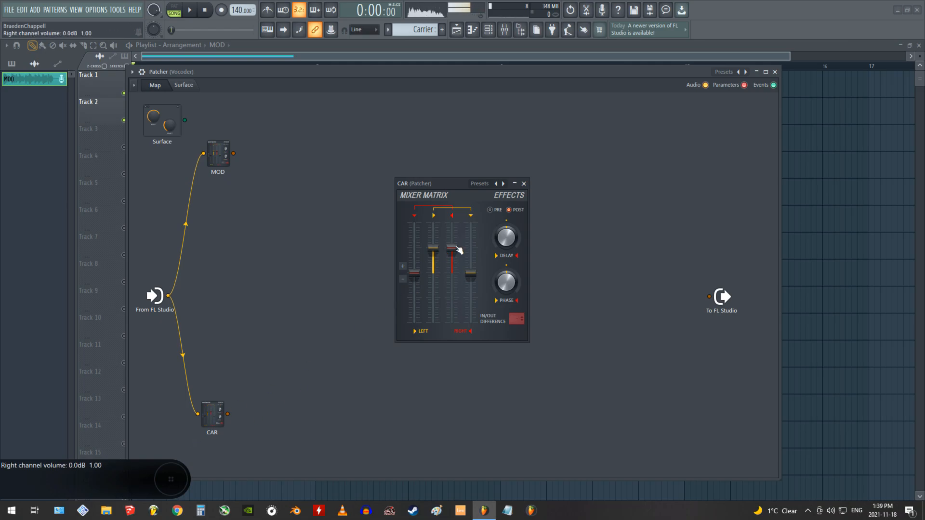
pyautogui.moveTo(433, 248); pyautogui.dragTo(414, 249)
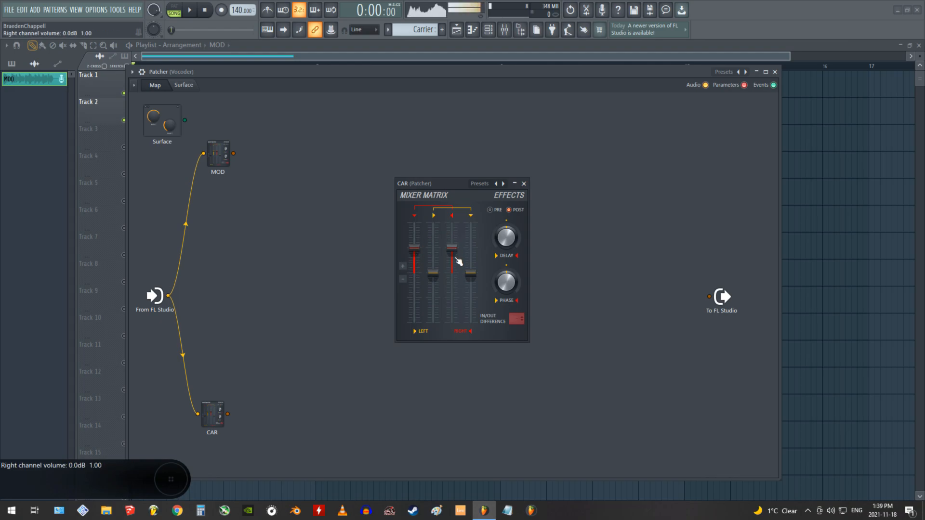
pyautogui.click(523, 184)
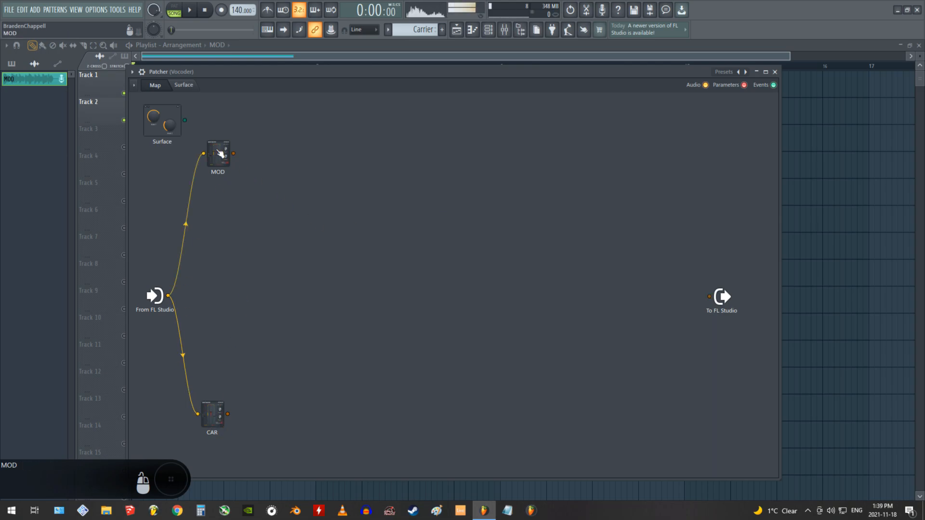
# Move the MOD module down and the CAR module up so they sit closer together.
pyautogui.moveTo(220, 155); pyautogui.dragTo(220, 199)
pyautogui.moveTo(210, 416); pyautogui.dragTo(210, 365)
pyautogui.moveTo(219, 197); pyautogui.dragTo(218, 201)
# Add two Fruity Parametric EQ 2 modules and place them one above the other near the MOD module.
pyautogui.rightClick(276, 147)
pyautogui.moveTo(294, 160)
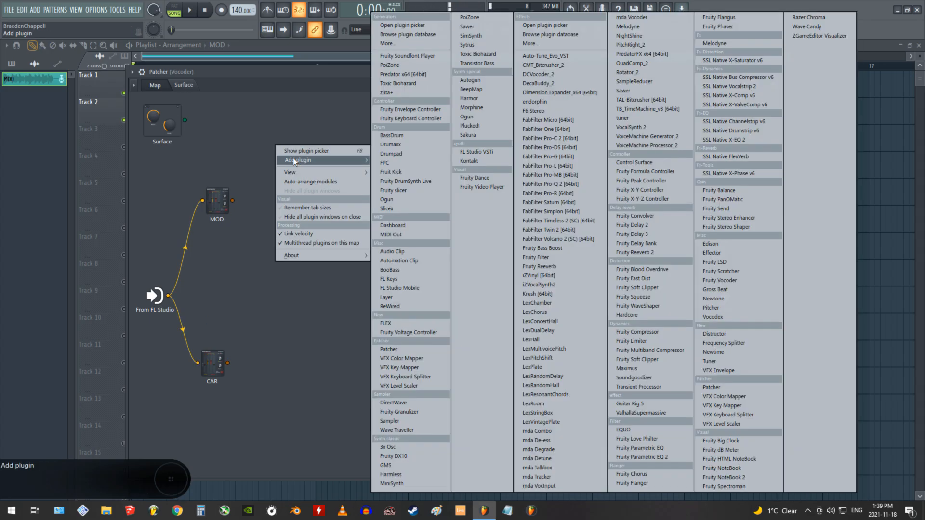
pyautogui.click(663, 458)
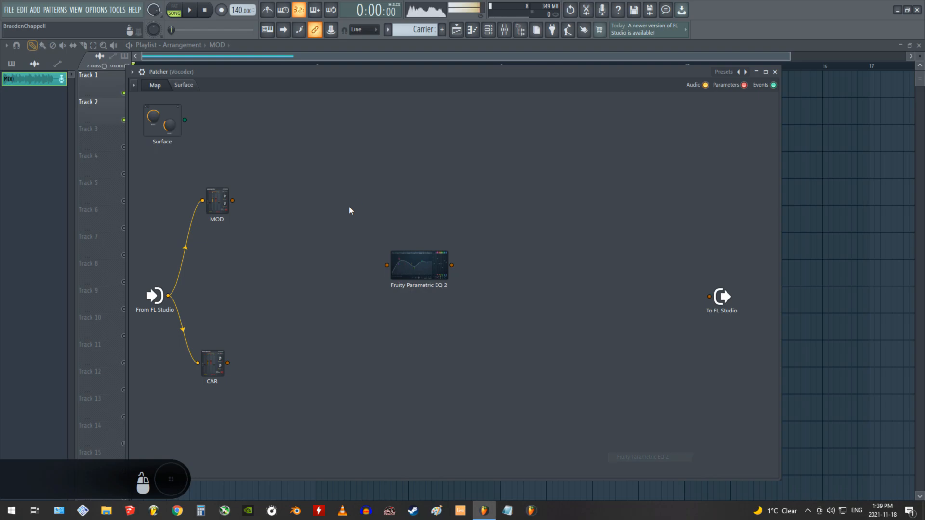
pyautogui.moveTo(419, 264); pyautogui.dragTo(286, 144)
pyautogui.rightClick(314, 219)
pyautogui.moveTo(336, 238)
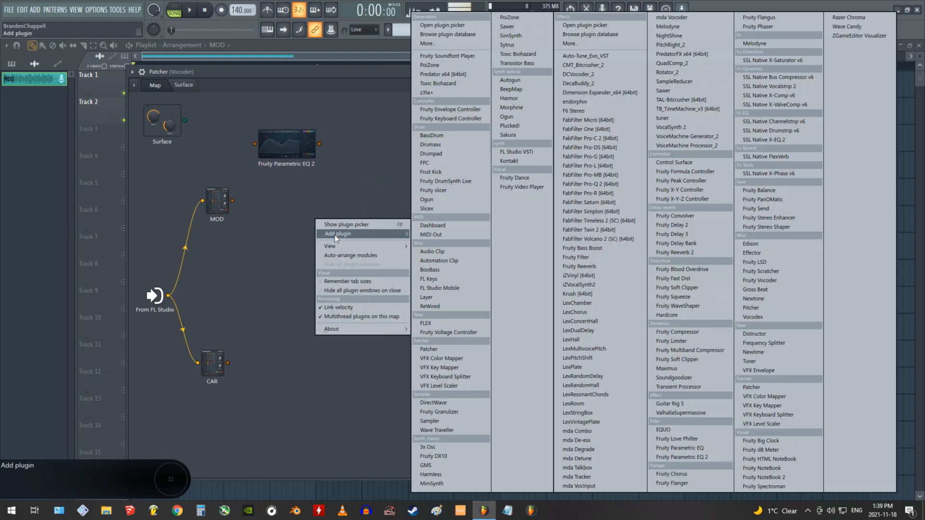
pyautogui.click(677, 457)
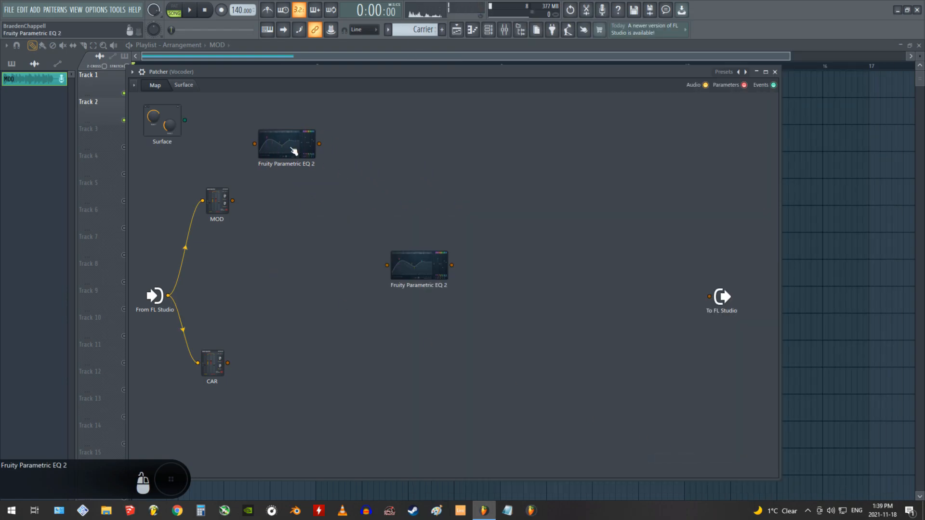
pyautogui.moveTo(292, 149); pyautogui.dragTo(283, 97)
pyautogui.moveTo(419, 291); pyautogui.dragTo(282, 188)
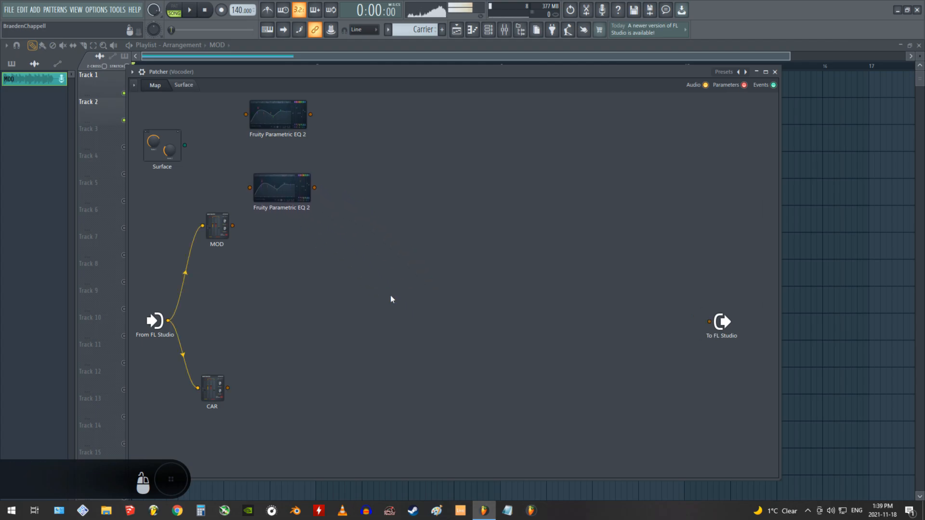
# Add two more Fruity Parametric EQ 2 modules and stack all four in a column beside the MOD module.
pyautogui.rightClick(388, 295)
pyautogui.moveTo(404, 313)
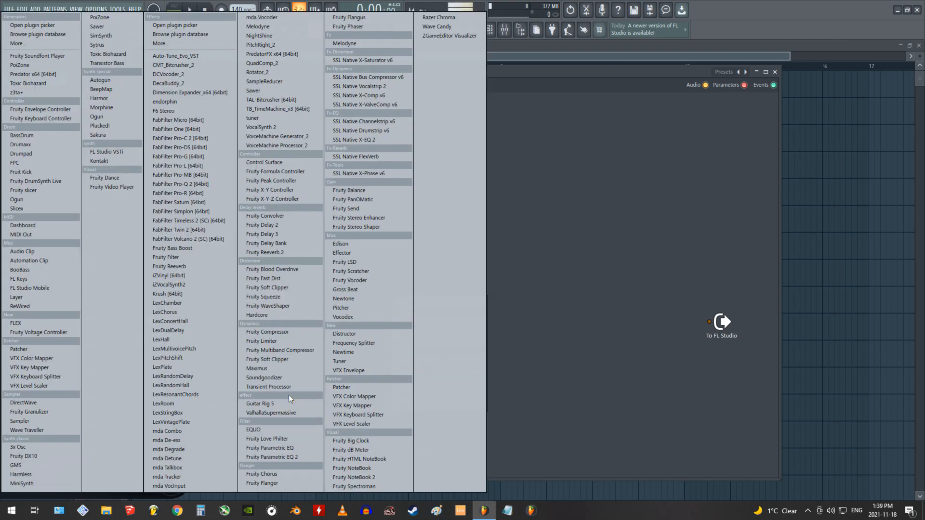
pyautogui.click(289, 457)
pyautogui.moveTo(419, 287); pyautogui.dragTo(365, 233)
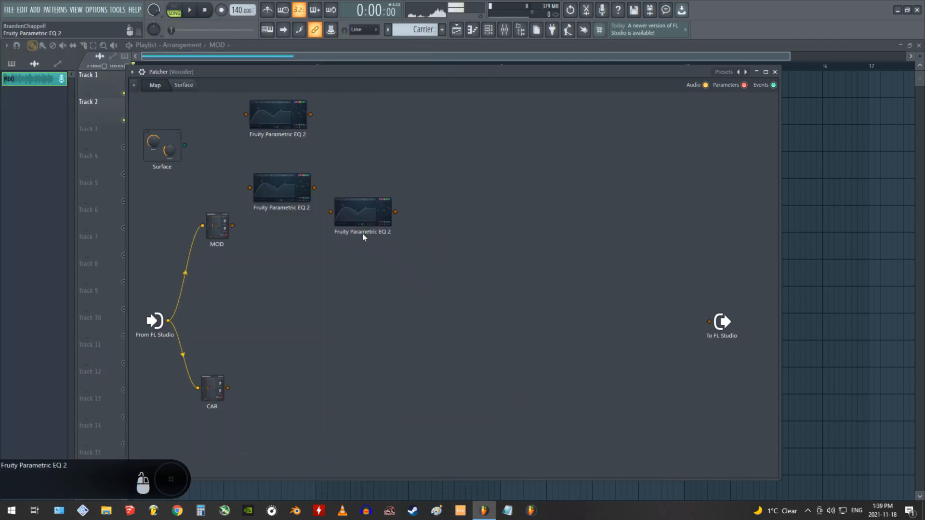
pyautogui.rightClick(410, 298)
pyautogui.moveTo(413, 312)
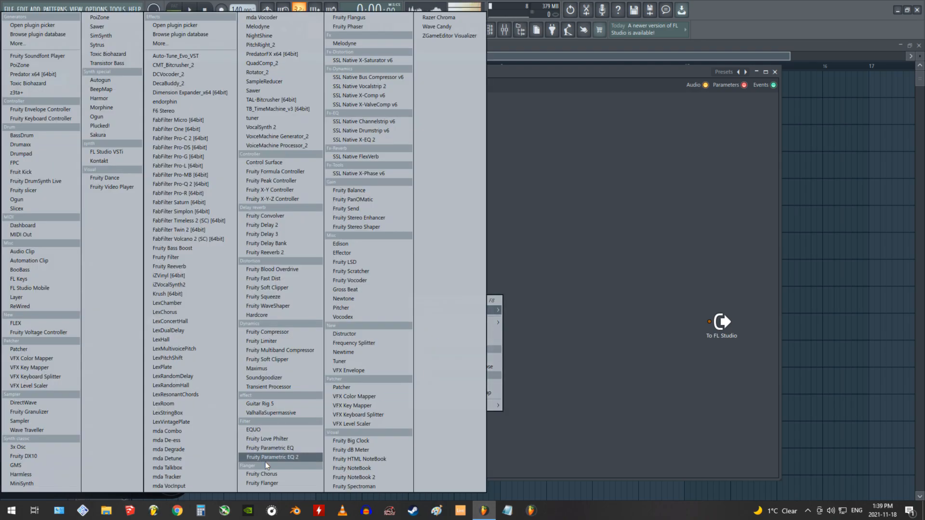
pyautogui.click(281, 458)
pyautogui.moveTo(409, 265); pyautogui.dragTo(301, 270)
pyautogui.moveTo(361, 212); pyautogui.dragTo(297, 217)
pyautogui.moveTo(275, 181); pyautogui.dragTo(273, 149)
pyautogui.moveTo(312, 224); pyautogui.dragTo(295, 205)
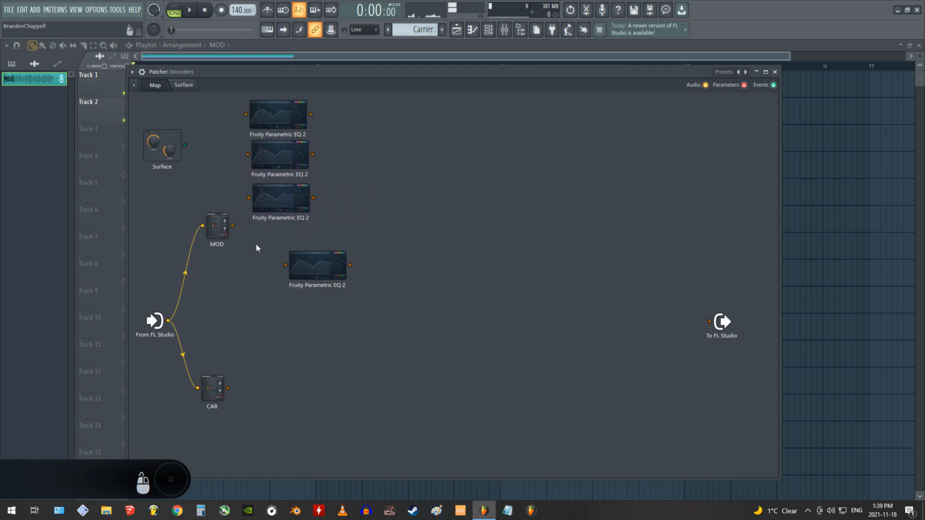
pyautogui.moveTo(301, 262); pyautogui.dragTo(267, 239)
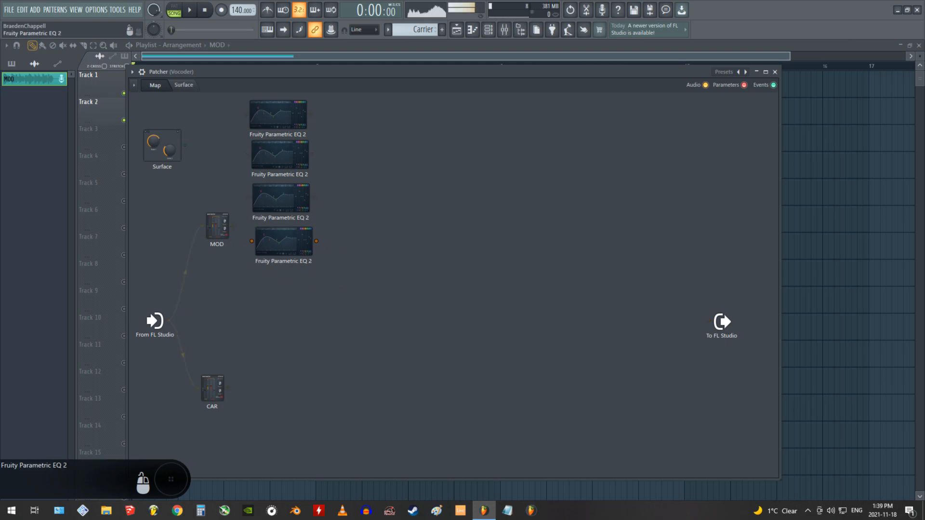
# Add two Fruity Parametric EQ 2 modules beside the CAR module, one below the other.
pyautogui.rightClick(374, 413)
pyautogui.moveTo(392, 385)
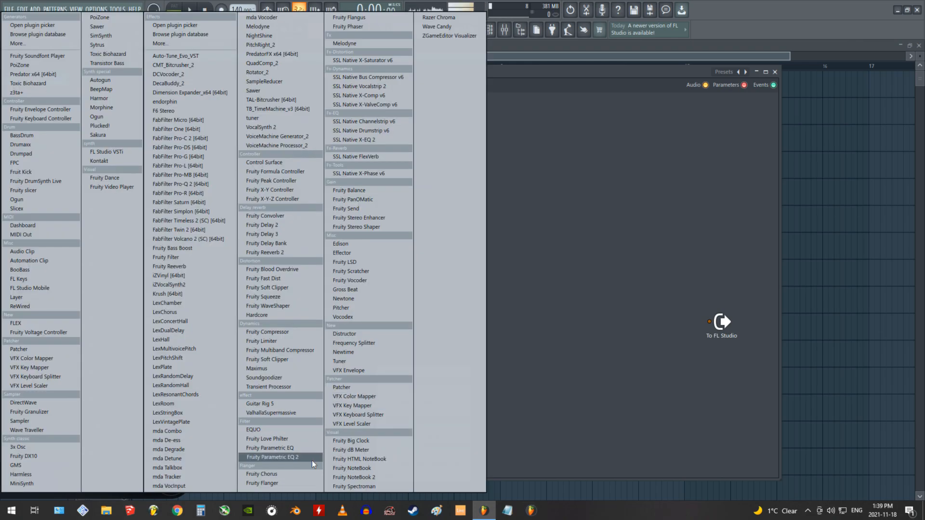
pyautogui.click(272, 457)
pyautogui.moveTo(415, 268); pyautogui.dragTo(306, 325)
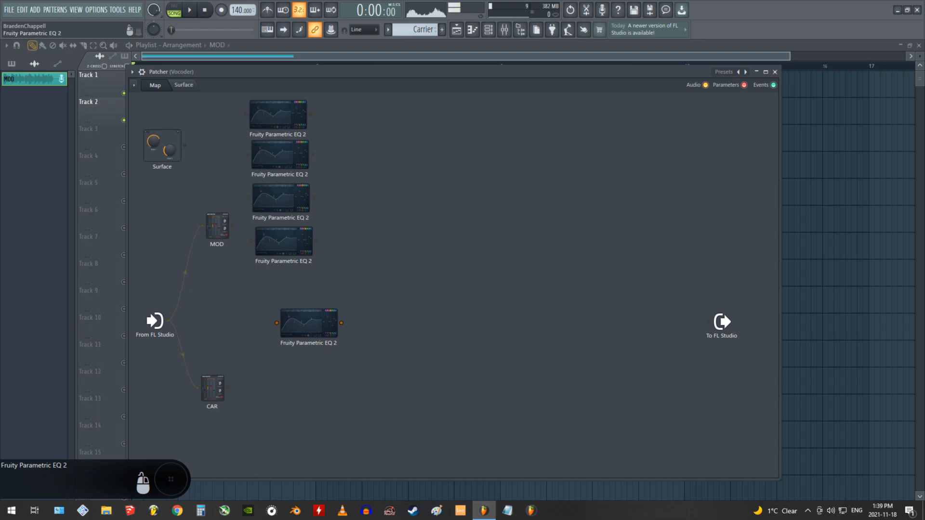
pyautogui.rightClick(395, 368)
pyautogui.moveTo(414, 385)
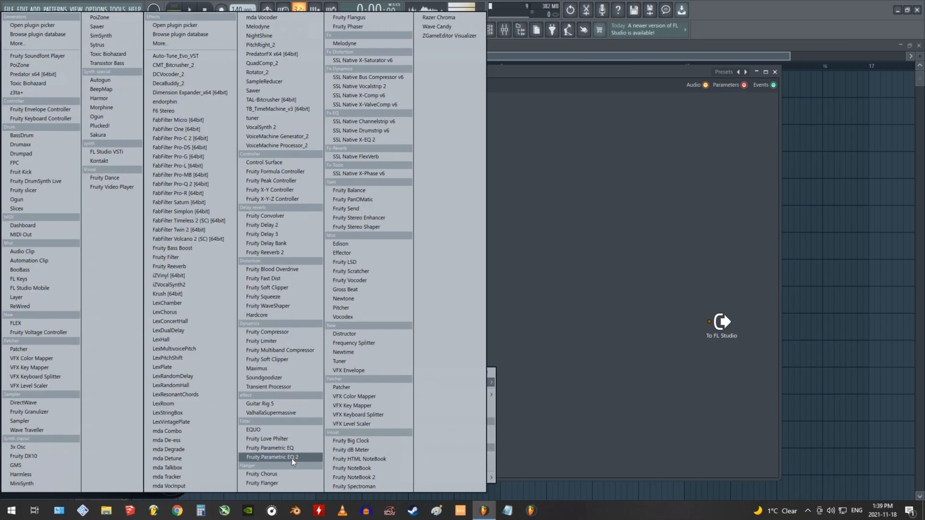
pyautogui.click(277, 457)
pyautogui.moveTo(410, 267); pyautogui.dragTo(299, 371)
# Add a third and fourth Fruity Parametric EQ 2 beneath the two EQs beside the CAR module.
pyautogui.rightClick(407, 329)
pyautogui.moveTo(412, 347)
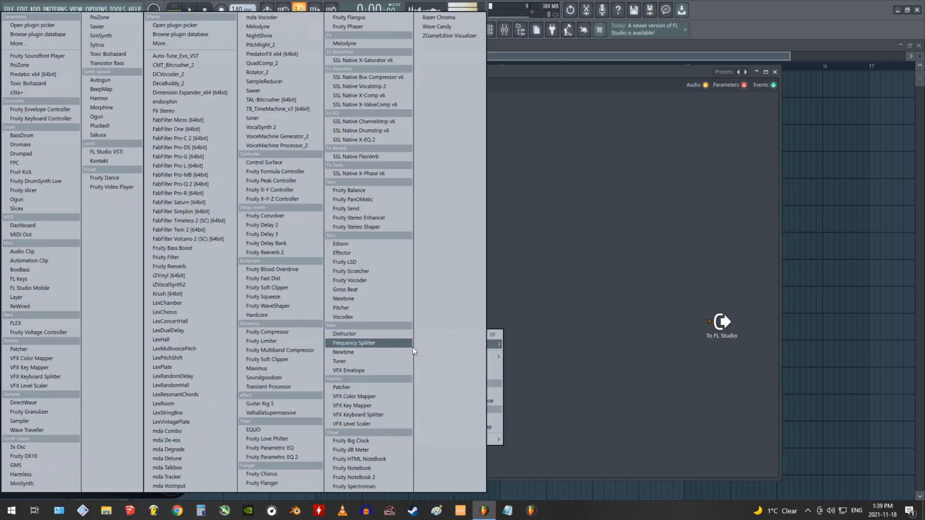
pyautogui.click(302, 456)
pyautogui.moveTo(409, 267); pyautogui.dragTo(283, 411)
pyautogui.rightClick(407, 377)
pyautogui.moveTo(445, 393)
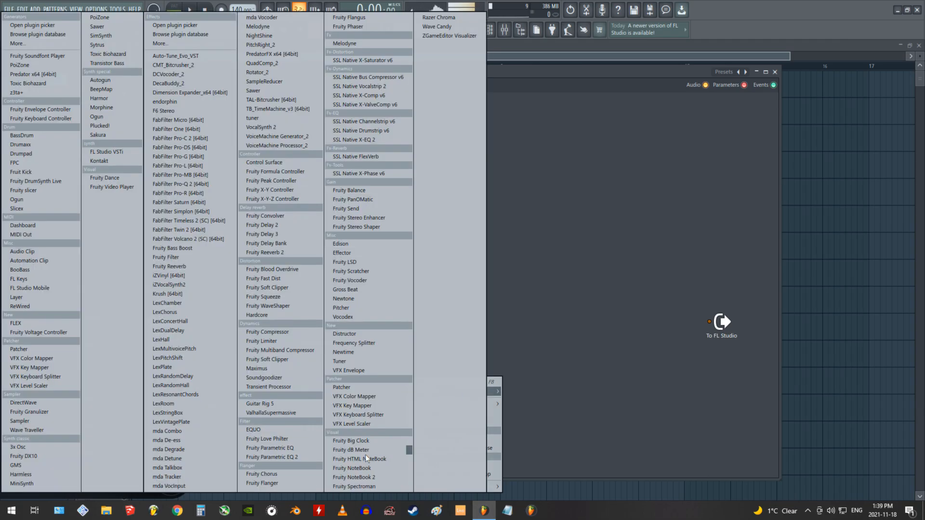
pyautogui.click(272, 458)
pyautogui.moveTo(420, 279); pyautogui.dragTo(287, 437)
# Line up the four Fruity Parametric EQ 2 modules beside CAR in an evenly spaced column without overlaps.
pyautogui.moveTo(288, 328); pyautogui.dragTo(260, 332)
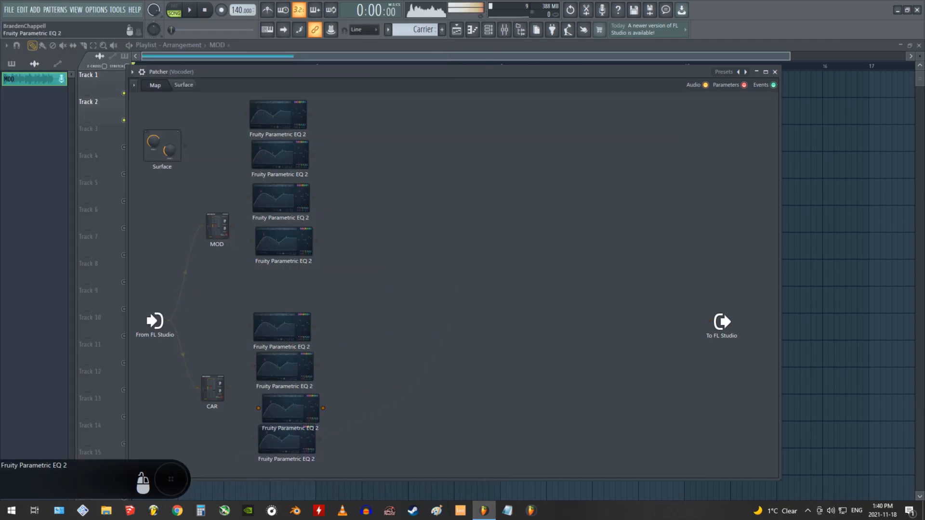
pyautogui.moveTo(290, 408); pyautogui.dragTo(282, 407)
pyautogui.moveTo(289, 440); pyautogui.dragTo(287, 446)
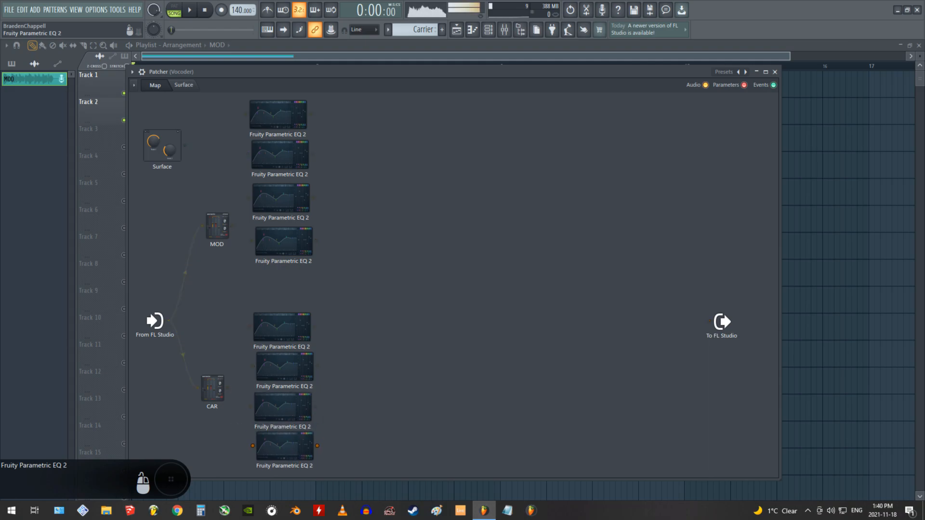
pyautogui.click(290, 244)
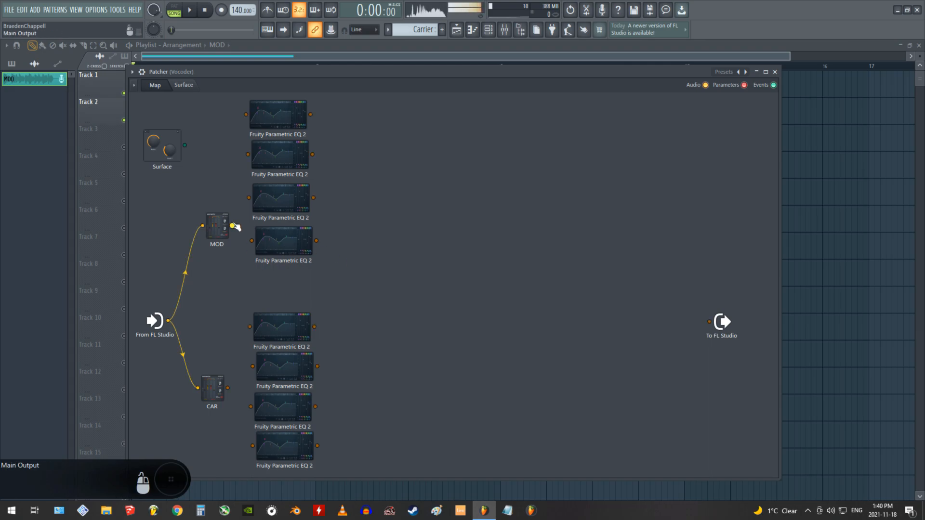
pyautogui.moveTo(277, 340)
pyautogui.mouseDown()
pyautogui.moveTo(273, 283)
pyautogui.moveTo(363, 333)
pyautogui.moveTo(320, 305)
pyautogui.moveTo(298, 309)
pyautogui.moveTo(352, 326)
pyautogui.moveTo(322, 323)
pyautogui.moveTo(466, 205)
pyautogui.moveTo(382, 295)
pyautogui.moveTo(270, 334)
pyautogui.moveTo(278, 342)
pyautogui.mouseUp()
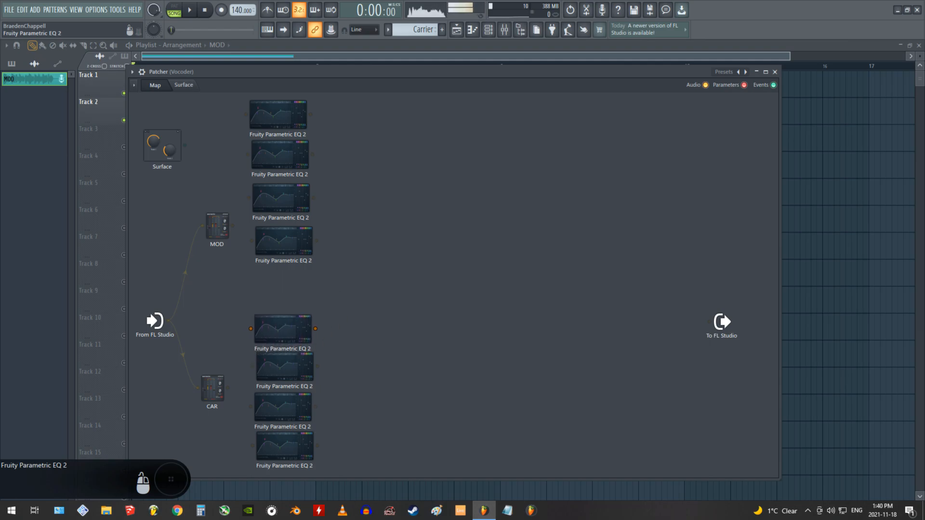
# Connect MOD's output to the four upper EQs and CAR's output to the four lower EQs.
pyautogui.moveTo(232, 225); pyautogui.dragTo(246, 114)
pyautogui.moveTo(232, 225); pyautogui.dragTo(252, 241)
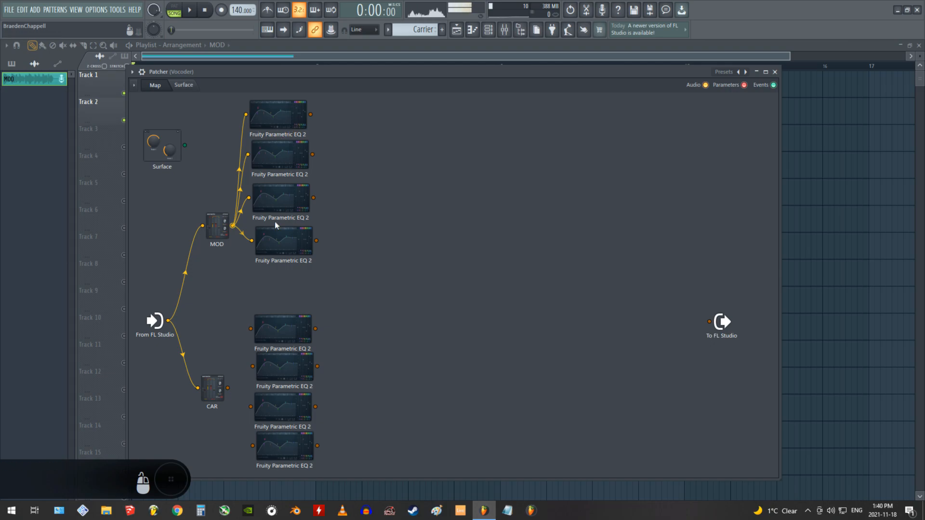
pyautogui.moveTo(227, 388); pyautogui.dragTo(250, 328)
pyautogui.moveTo(227, 387); pyautogui.dragTo(253, 445)
# Rename the first EQ fed by MOD to MOD Band 1, copying the name without its number for reuse.
pyautogui.rightClick(289, 113)
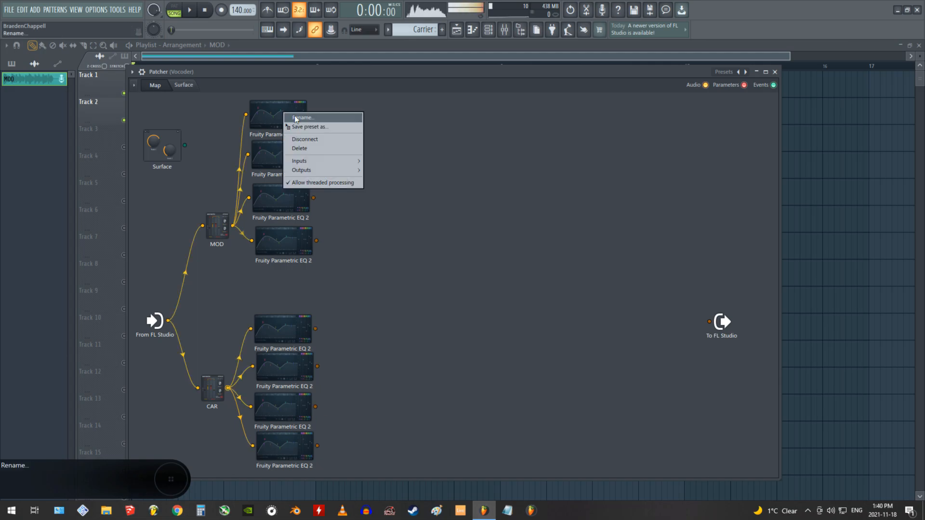
pyautogui.click(296, 117)
pyautogui.write('MOD C')
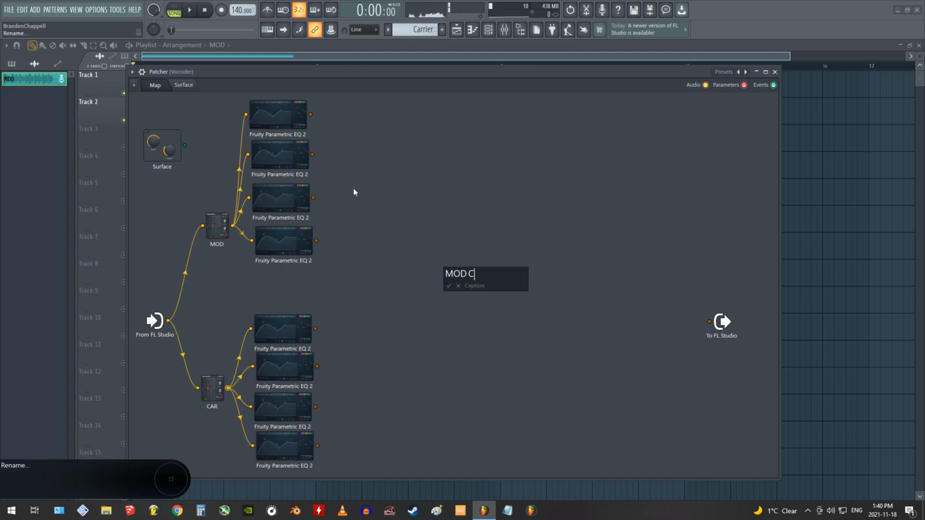
pyautogui.press('BackSpace')
pyautogui.write('Band')
pyautogui.hotkey('shift', 'Left')
pyautogui.hotkey('shift', 'Left')
pyautogui.hotkey('shift', 'Left')
pyautogui.hotkey('shift', 'Left')
pyautogui.hotkey('shift', 'Left')
pyautogui.hotkey('shift', 'Left')
pyautogui.hotkey('shift', 'Left')
pyautogui.hotkey('shift', 'Left')
pyautogui.hotkey('shift', 'Left')
pyautogui.hotkey('ctrl', 'c')
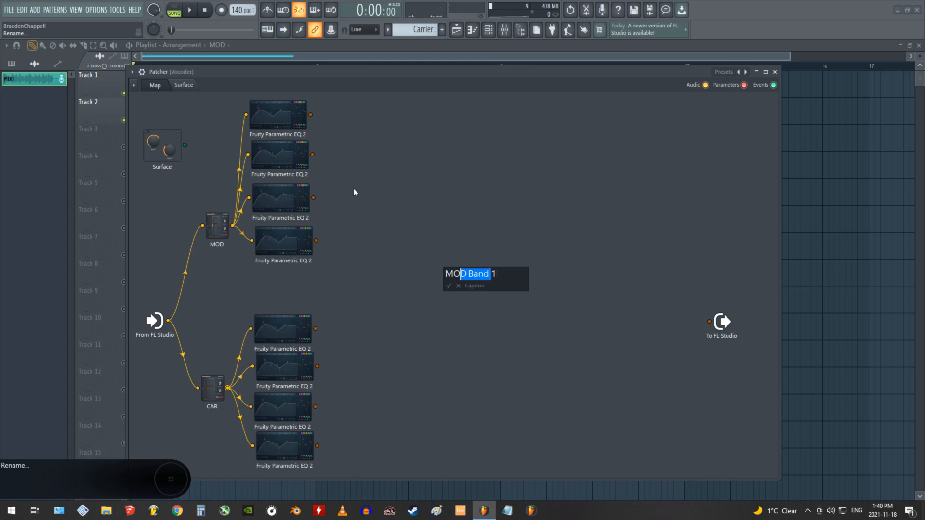
pyautogui.press('Return')
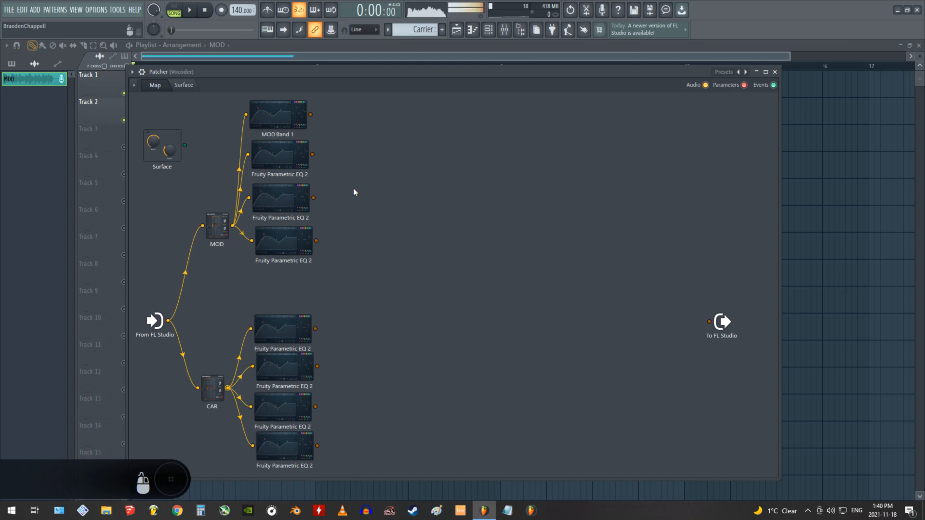
# Rename the second EQ fed by MOD to MOD Band 2, reusing the copied name.
pyautogui.rightClick(287, 158)
pyautogui.click(289, 157)
pyautogui.hotkey('ctrl', 'v')
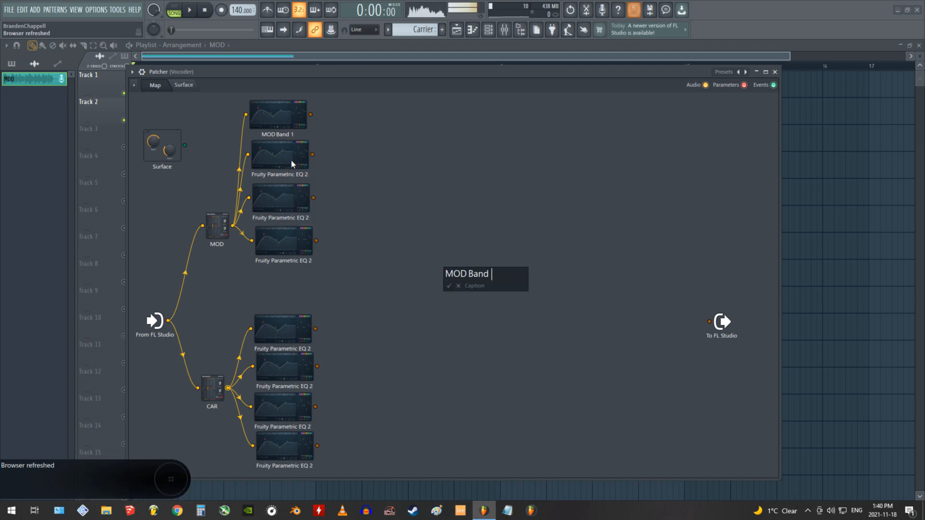
pyautogui.write('2')
pyautogui.press('Return')
# Rename the third EQ fed by MOD to MOD Band 3, reusing the copied name.
pyautogui.rightClick(288, 192)
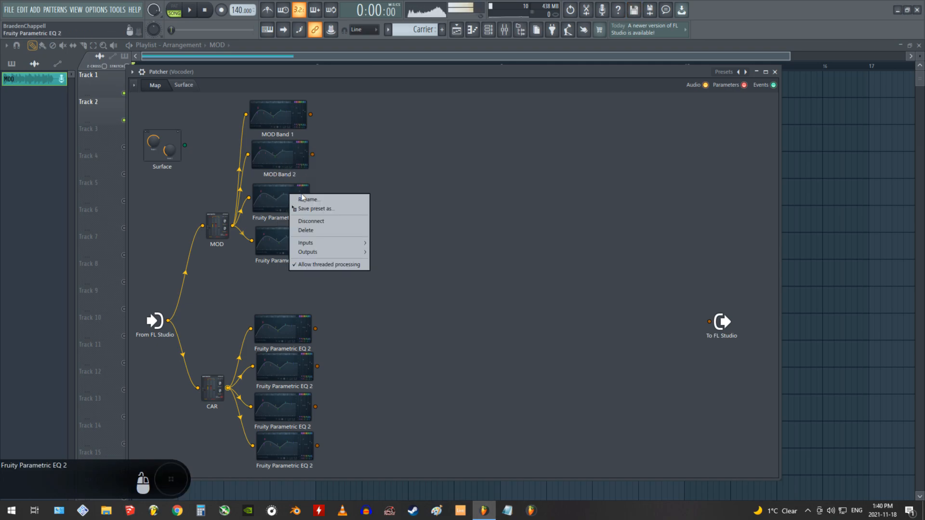
pyautogui.click(307, 199)
pyautogui.hotkey('ctrl', 'v')
pyautogui.write('3')
pyautogui.press('Return')
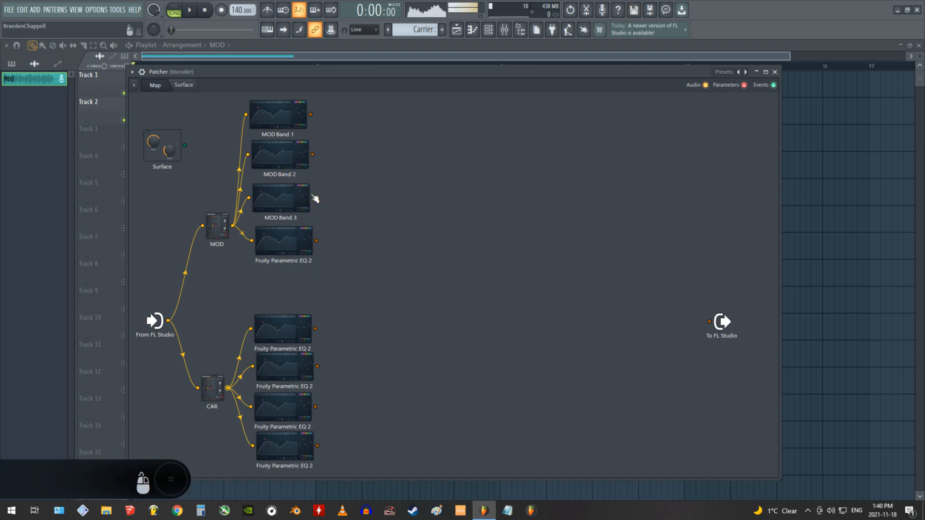
# Rename the fourth EQ fed by MOD to MOD Band 4, reusing the copied name.
pyautogui.rightClick(289, 242)
pyautogui.click(298, 245)
pyautogui.hotkey('ctrl', 'v')
pyautogui.write('4')
pyautogui.press('Return')
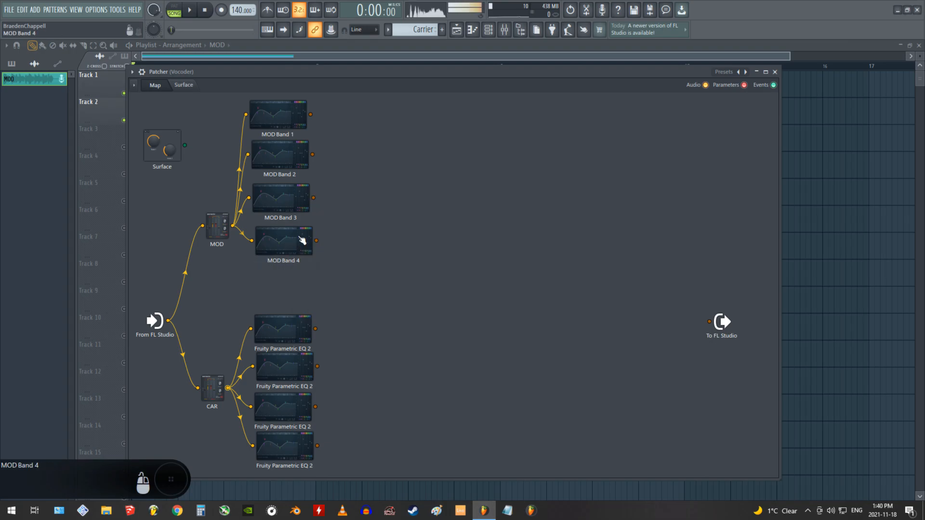
pyautogui.rightClick(294, 332)
pyautogui.click(309, 344)
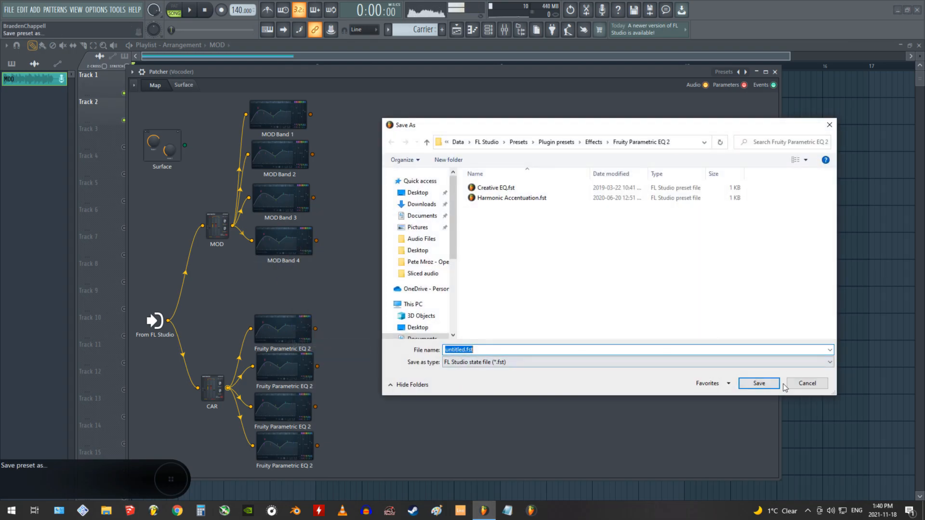
pyautogui.click(809, 385)
# Rename the first EQ fed by CAR to CAR Band 1, copying the name without its number for reuse.
pyautogui.rightClick(306, 336)
pyautogui.click(308, 339)
pyautogui.hotkey('ctrl', 'v')
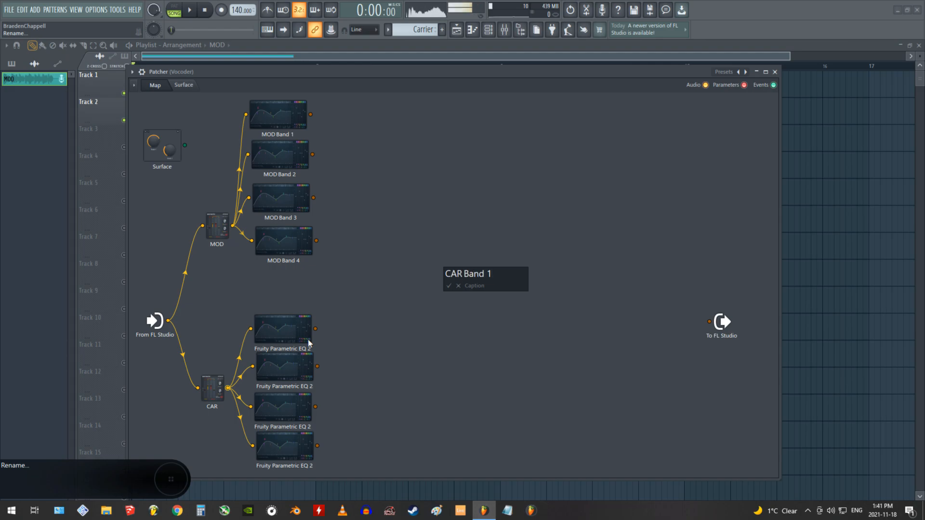
pyautogui.hotkey('shift', 'Left')
pyautogui.hotkey('shift', 'Left')
pyautogui.hotkey('shift', 'Left')
pyautogui.hotkey('shift', 'Left')
pyautogui.hotkey('shift', 'Left')
pyautogui.hotkey('shift', 'Left')
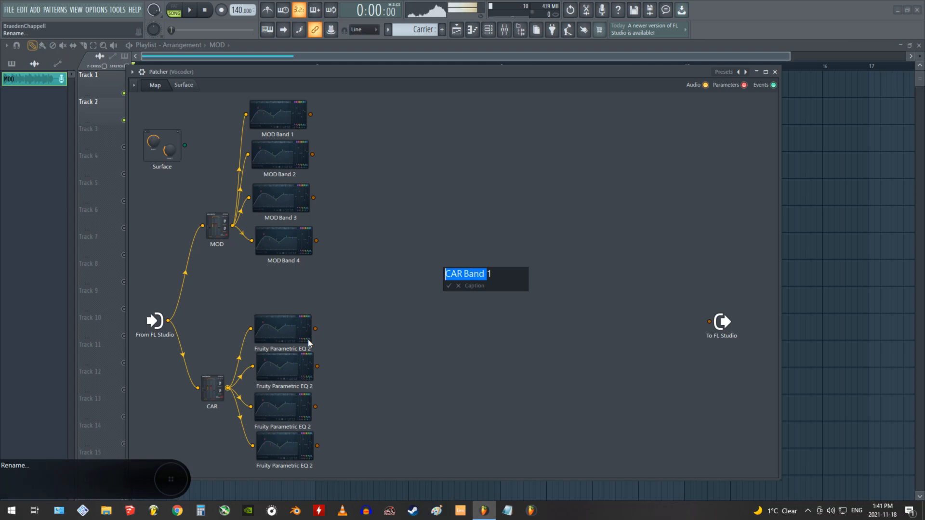
pyautogui.press('Return')
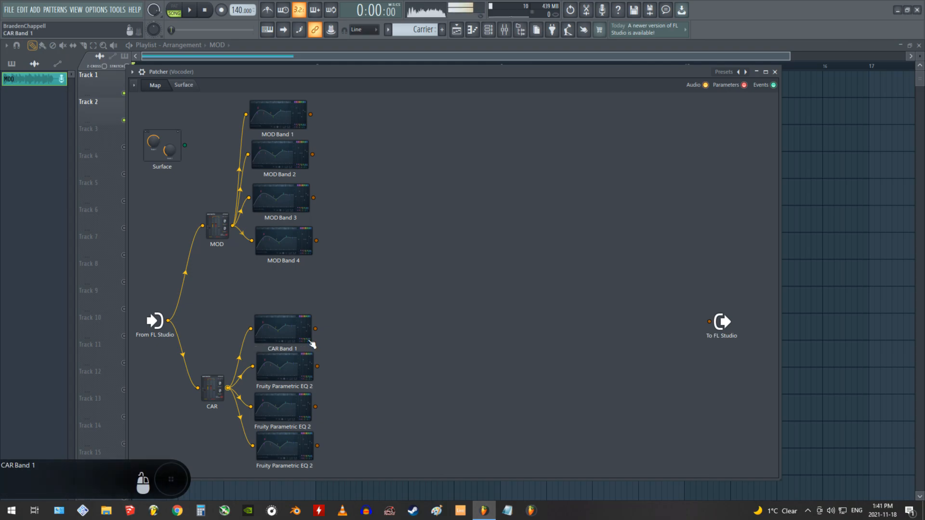
# Rename the second EQ fed by CAR to CAR Band 2, reusing the copied name.
pyautogui.rightClick(300, 376)
pyautogui.click(300, 376)
pyautogui.write('CAR Band 2')
pyautogui.press('Return')
# Rename the third EQ fed by CAR to CAR Band 3, reusing the copied name.
pyautogui.rightClick(309, 407)
pyautogui.click(311, 412)
pyautogui.write('CAR Band 4')
pyautogui.press('BackSpace')
pyautogui.write('3')
pyautogui.press('Return')
# Rename the fourth EQ fed by CAR to CAR Band 4, reusing the copied name.
pyautogui.rightClick(299, 450)
pyautogui.click(316, 419)
pyautogui.write('CAR Band 4')
pyautogui.press('Return')
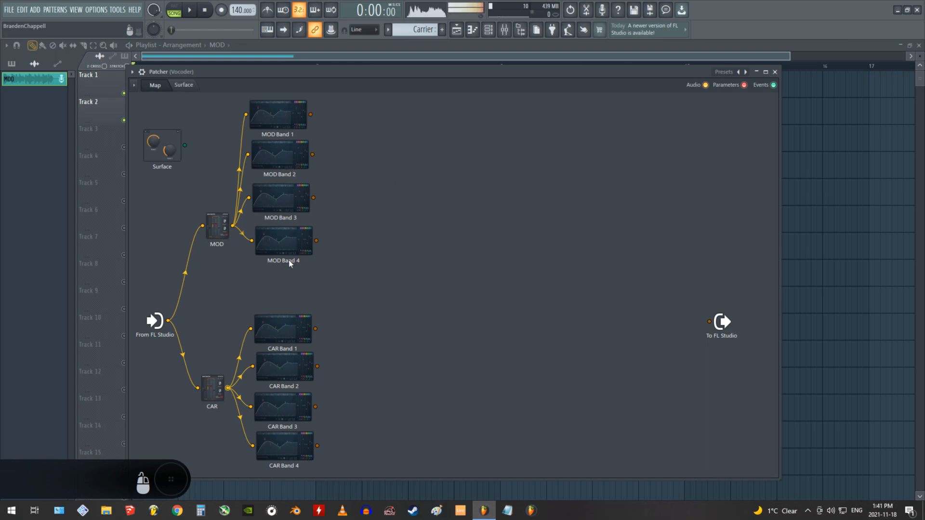
# Load the Mastering 20Hz + 18kHz cut preset in the MOD Band 1 and MOD Band 2 EQs.
pyautogui.click(275, 124)
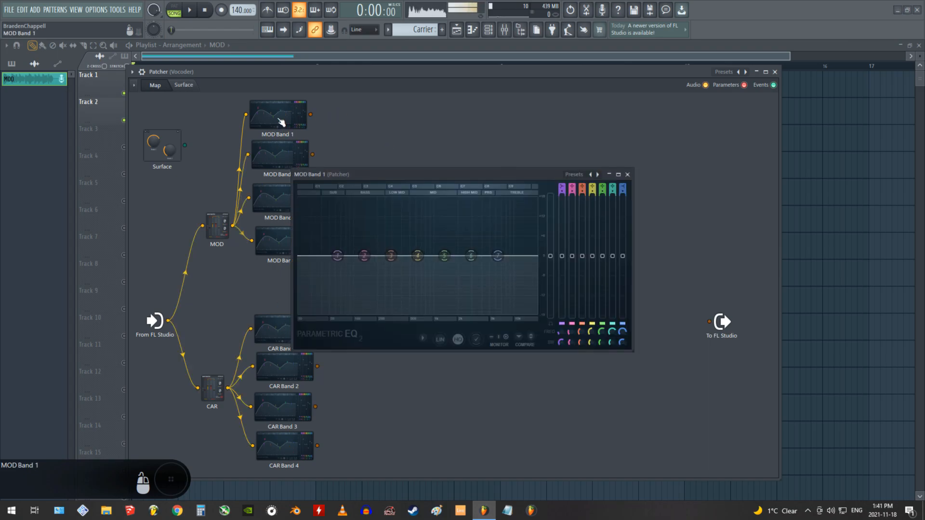
pyautogui.click(597, 174)
pyautogui.click(627, 174)
pyautogui.click(268, 164)
pyautogui.click(598, 175)
pyautogui.click(627, 174)
# Load the Mastering 20Hz + 18kHz cut preset in the MOD Band 3 and MOD Band 4 EQs.
pyautogui.click(265, 200)
pyautogui.click(597, 174)
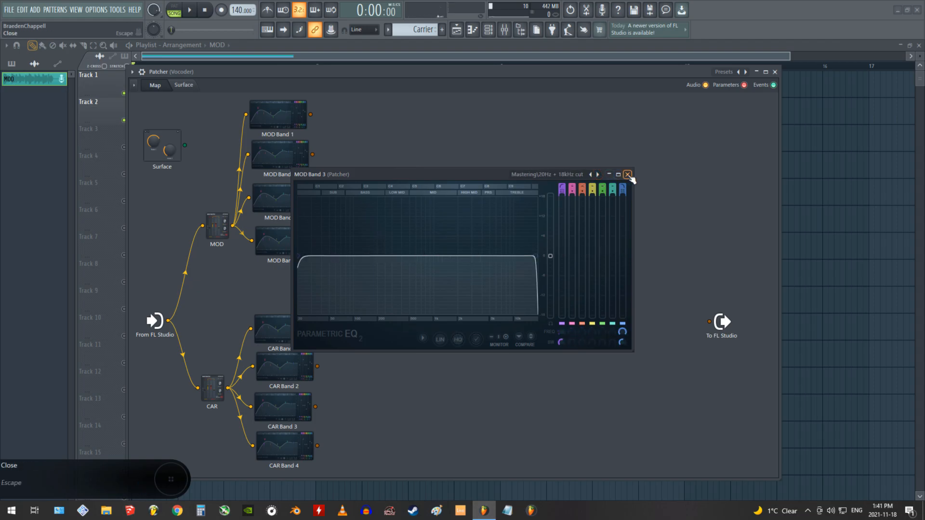
pyautogui.click(627, 174)
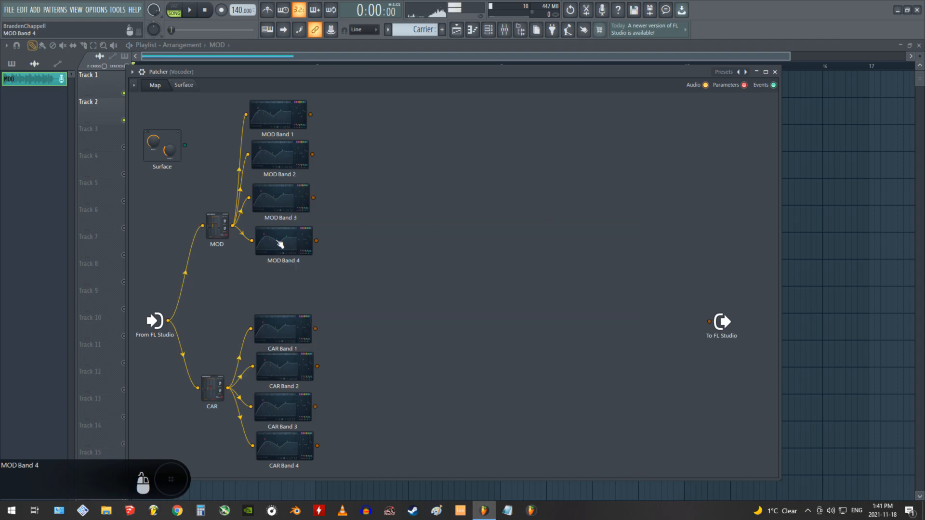
pyautogui.click(277, 241)
pyautogui.click(598, 174)
pyautogui.click(597, 174)
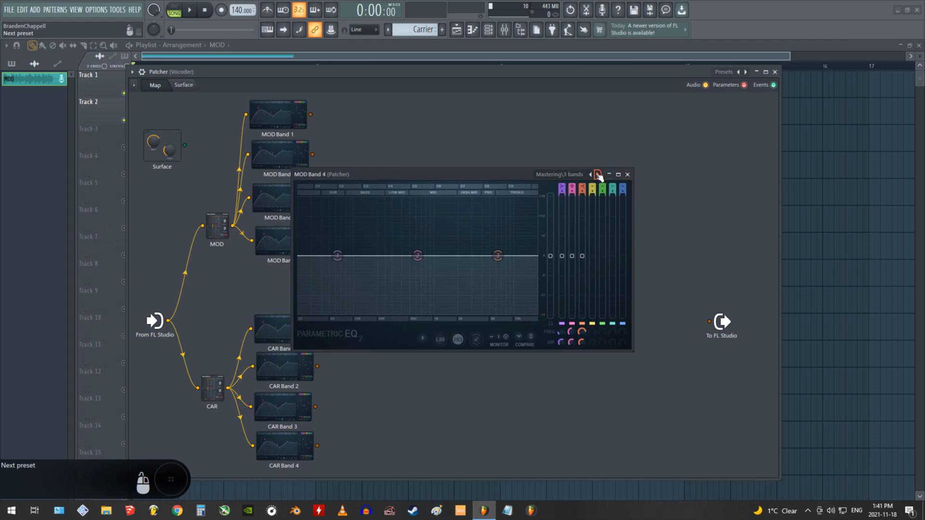
pyautogui.click(627, 174)
# Load the Mastering 20Hz + 18kHz cut preset in the CAR Band 1 and CAR Band 2 EQs.
pyautogui.click(274, 327)
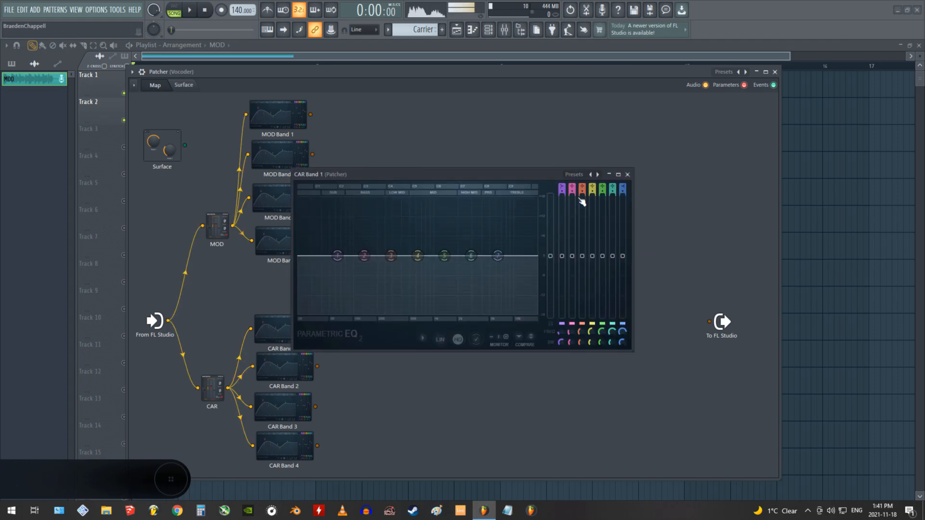
pyautogui.click(598, 174)
pyautogui.click(598, 174)
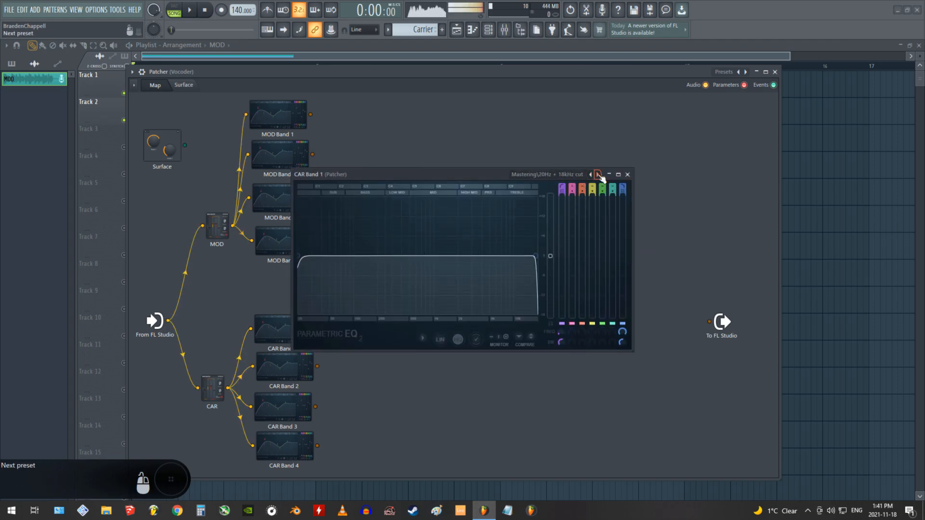
pyautogui.click(628, 174)
pyautogui.click(284, 368)
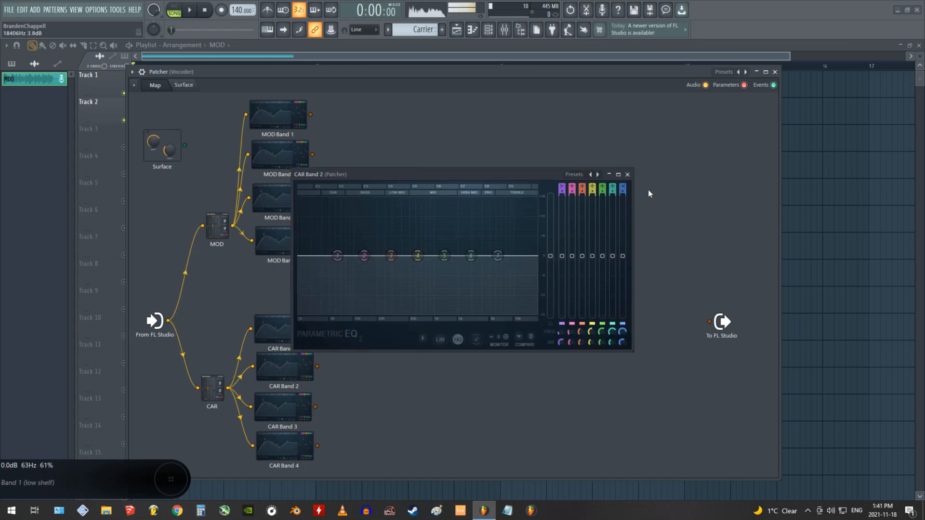
pyautogui.click(598, 175)
pyautogui.click(597, 175)
pyautogui.click(627, 174)
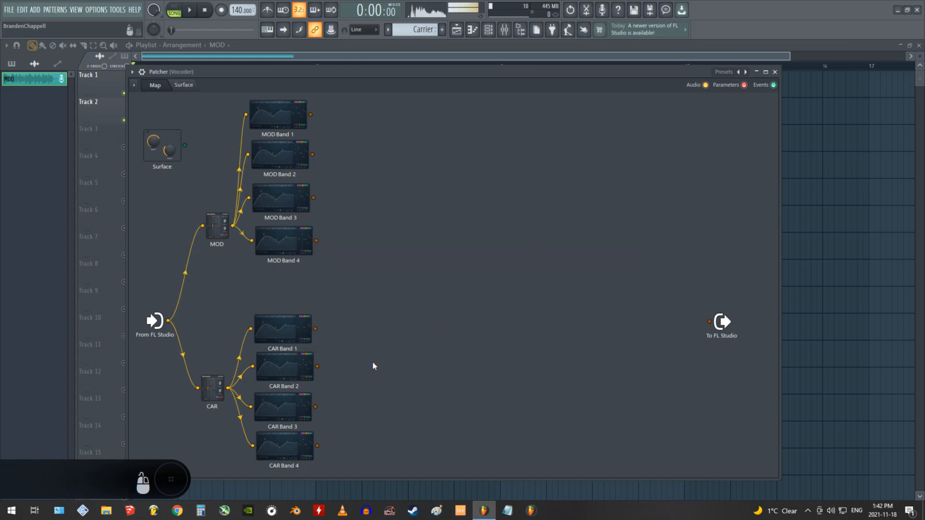
# Load the Mastering 20Hz + 18kHz cut preset in the CAR Band 3 and CAR Band 4 EQs.
pyautogui.click(284, 408)
pyautogui.click(597, 175)
pyautogui.click(597, 175)
pyautogui.click(598, 174)
pyautogui.click(628, 174)
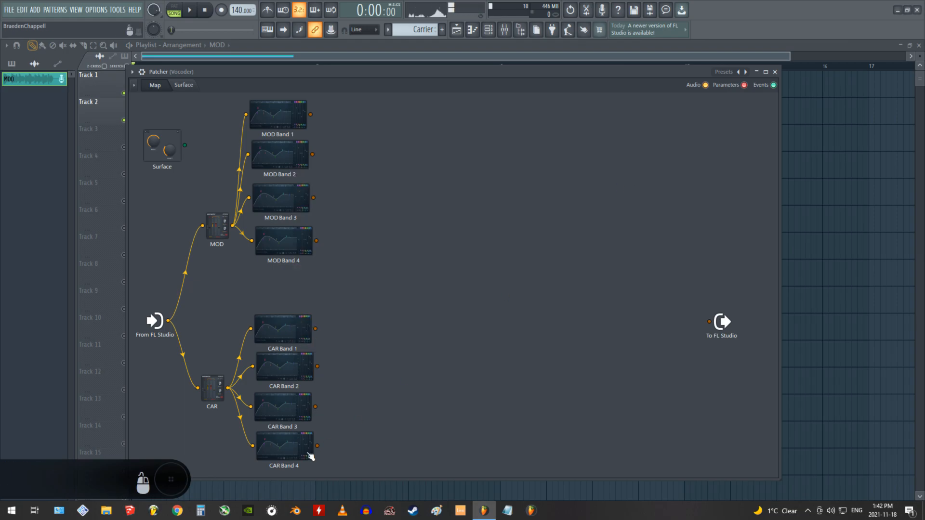
pyautogui.click(283, 447)
pyautogui.click(597, 175)
pyautogui.click(598, 175)
pyautogui.click(627, 174)
# Check the loaded EQ curves of CAR Band 3, MOD Band 1 and CAR Band 1.
pyautogui.click(288, 404)
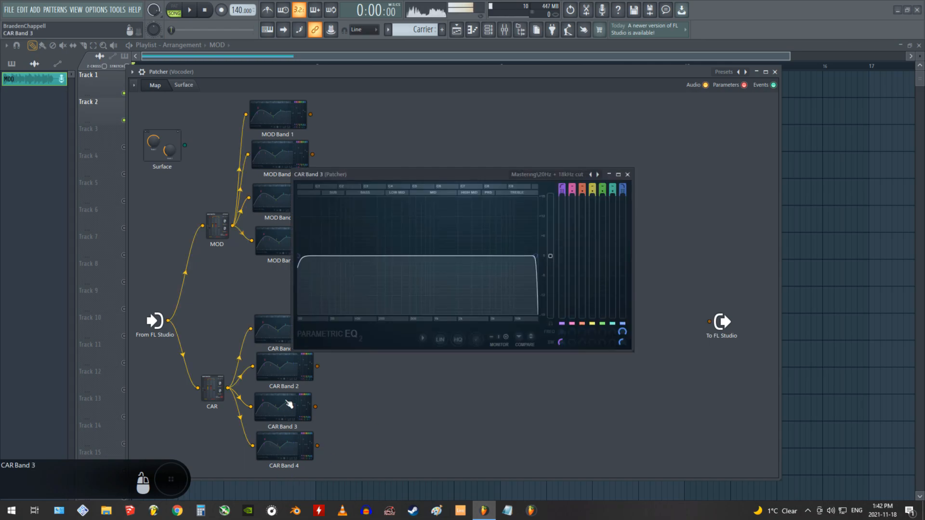
pyautogui.click(627, 175)
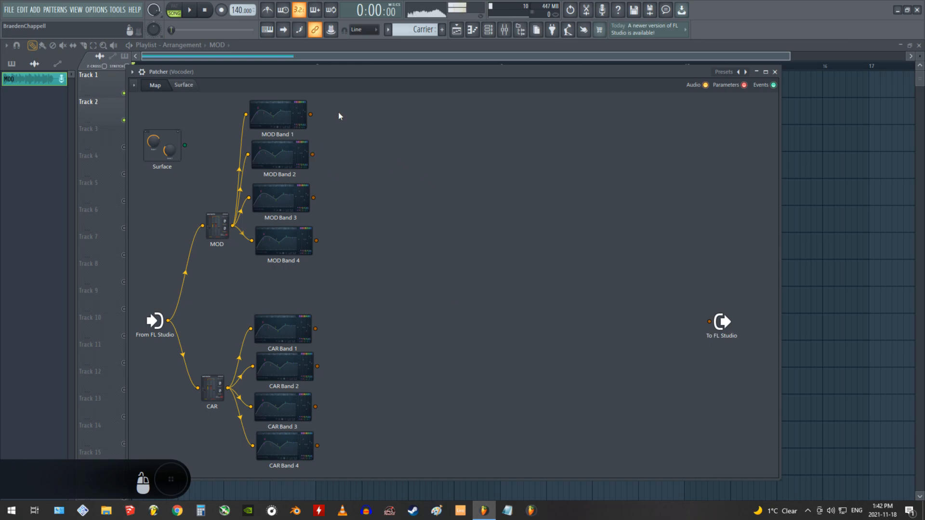
pyautogui.click(271, 116)
pyautogui.click(627, 174)
pyautogui.click(270, 328)
pyautogui.click(627, 174)
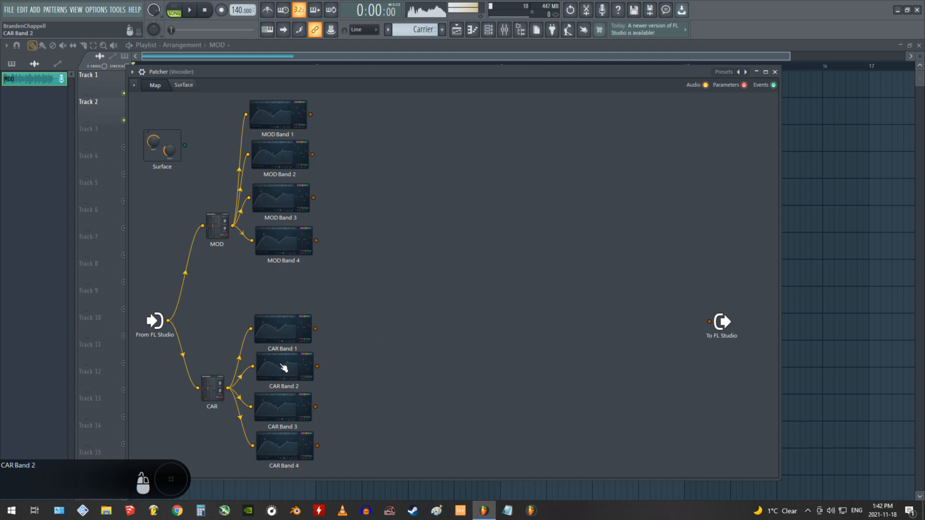
# Add a Fruity Peak Controller to the Patcher map and place it beside MOD Band 1.
pyautogui.rightClick(339, 118)
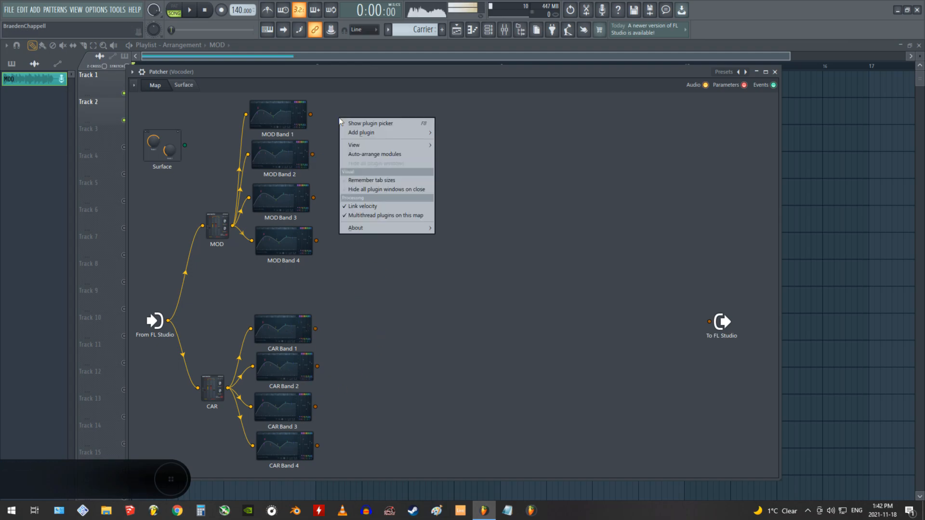
pyautogui.moveTo(361, 137)
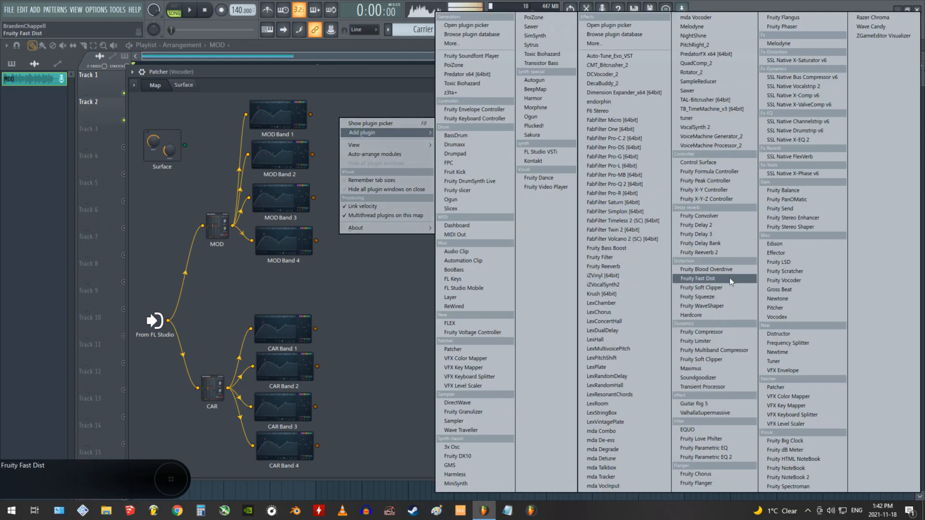
pyautogui.click(718, 182)
pyautogui.click(390, 214)
pyautogui.moveTo(386, 217); pyautogui.dragTo(384, 118)
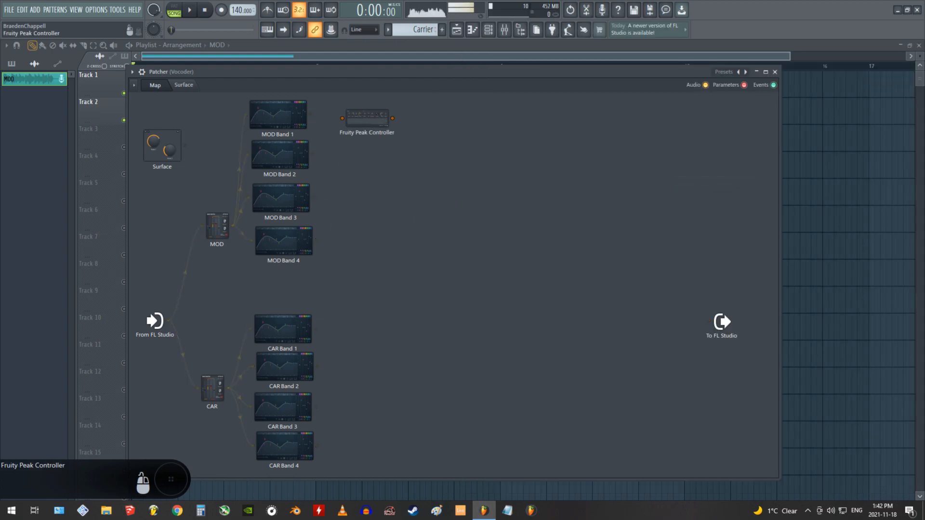
# Add three more Fruity Peak Controllers beside MOD Bands 2, 3 and 4.
pyautogui.rightClick(352, 160)
pyautogui.moveTo(383, 176)
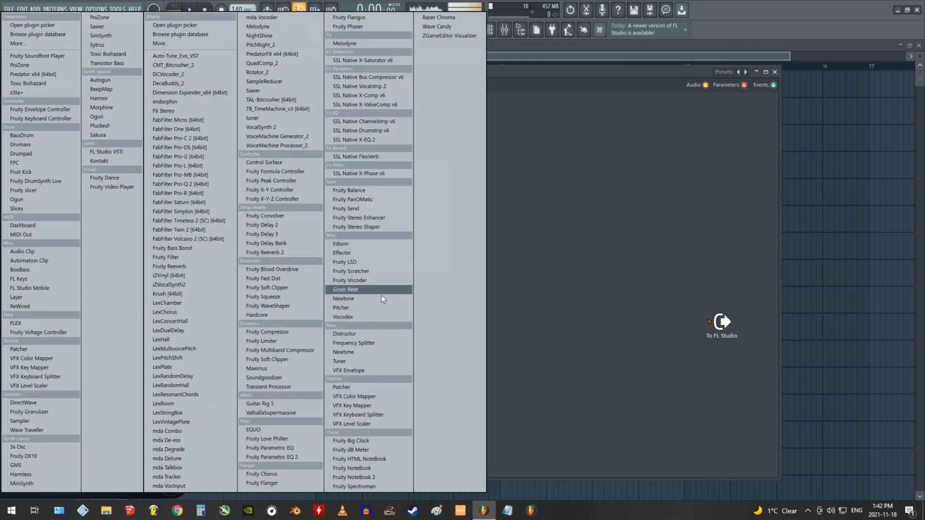
pyautogui.click(291, 181)
# Connect MOD Bands 1 to 4 each to its own Fruity Peak Controller and tidy the controllers' positions.
pyautogui.moveTo(310, 115); pyautogui.dragTo(341, 118)
pyautogui.moveTo(312, 155); pyautogui.dragTo(343, 156)
pyautogui.moveTo(314, 198); pyautogui.dragTo(347, 194)
pyautogui.moveTo(317, 241); pyautogui.dragTo(354, 240)
pyautogui.moveTo(381, 243); pyautogui.dragTo(358, 243)
pyautogui.moveTo(383, 199)
pyautogui.mouseDown()
pyautogui.moveTo(360, 199)
pyautogui.moveTo(369, 199)
pyautogui.mouseUp()
pyautogui.moveTo(375, 159); pyautogui.dragTo(371, 159)
pyautogui.moveTo(380, 120); pyautogui.dragTo(378, 119)
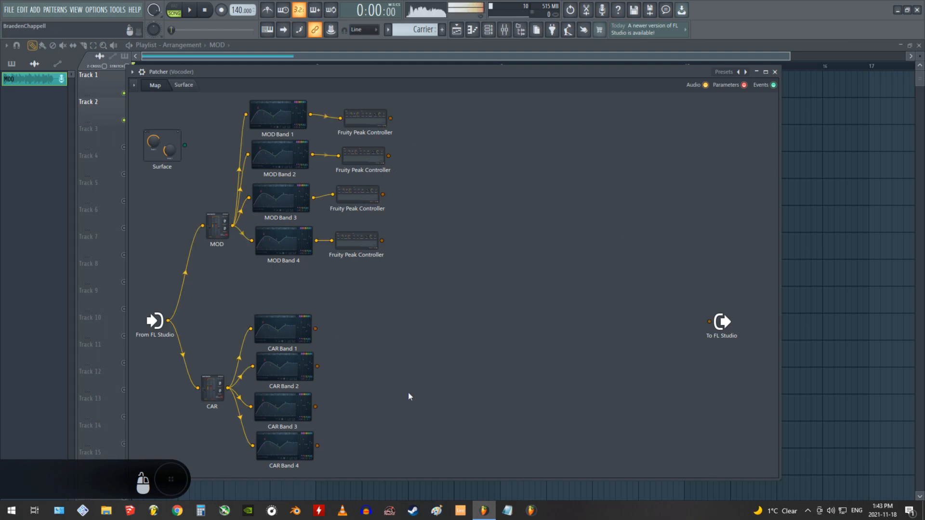
# Add four Fruity Balance modules, one beside each CAR band.
pyautogui.rightClick(352, 328)
pyautogui.click(374, 342)
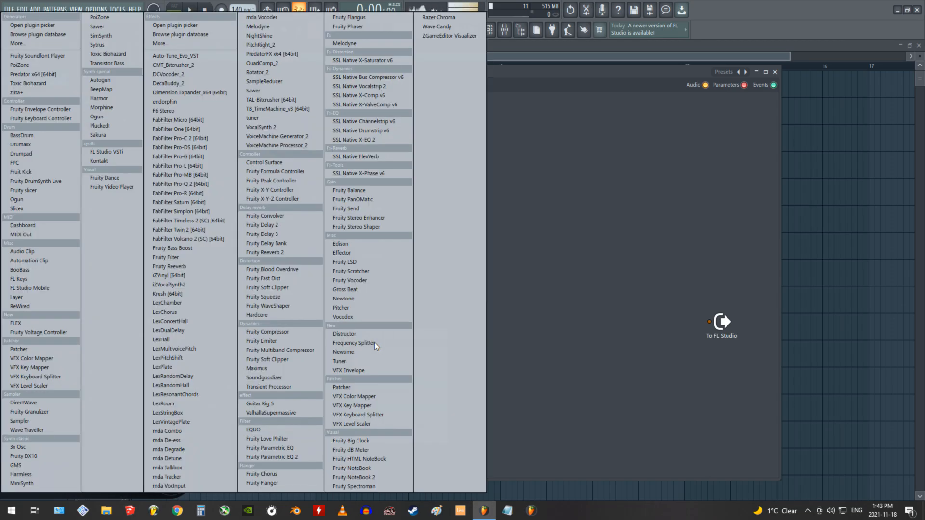
pyautogui.click(368, 190)
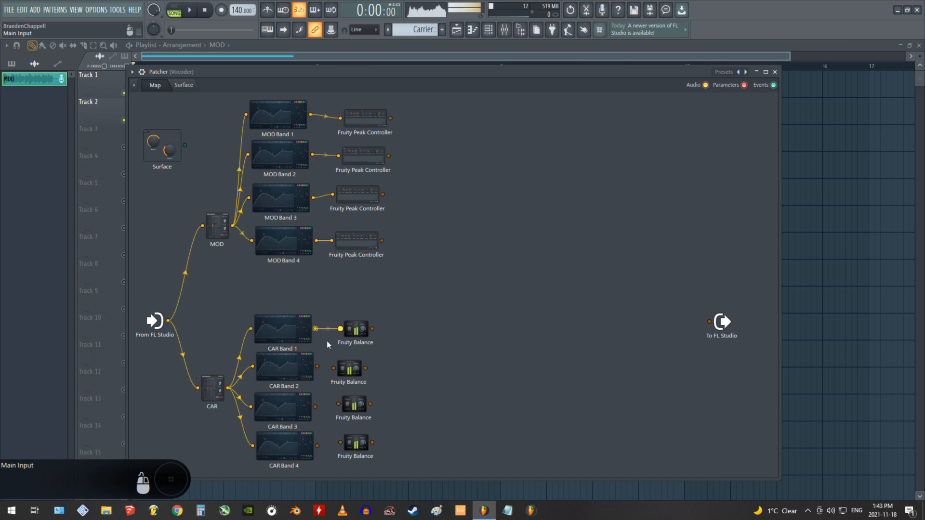
# Connect CAR Bands 2, 3 and 4 each to the Fruity Balance beside it.
pyautogui.moveTo(317, 366); pyautogui.dragTo(333, 368)
pyautogui.moveTo(316, 406); pyautogui.dragTo(339, 403)
pyautogui.moveTo(317, 446); pyautogui.dragTo(340, 442)
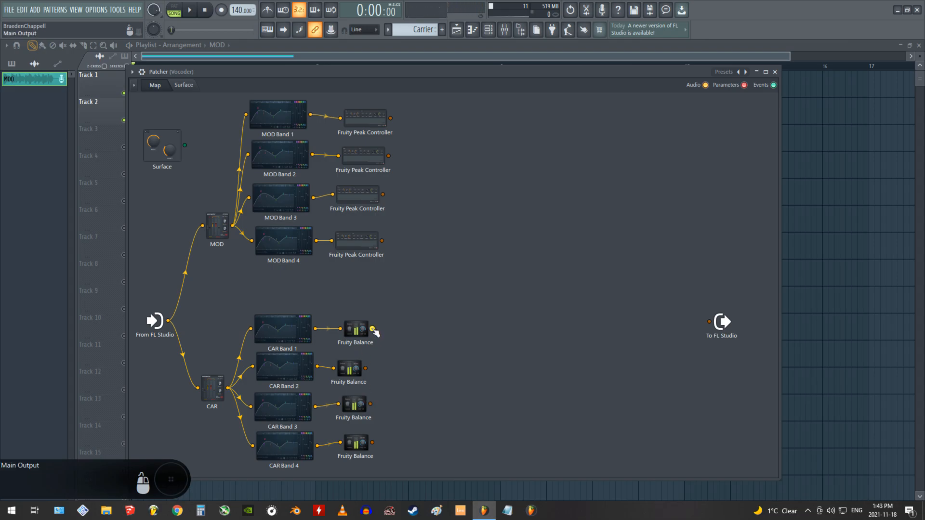
# Connect the outputs of all four Fruity Balance modules to To FL Studio.
pyautogui.moveTo(372, 329); pyautogui.dragTo(708, 321)
pyautogui.moveTo(366, 368); pyautogui.dragTo(709, 321)
pyautogui.moveTo(369, 404); pyautogui.dragTo(709, 321)
pyautogui.moveTo(372, 443); pyautogui.dragTo(709, 322)
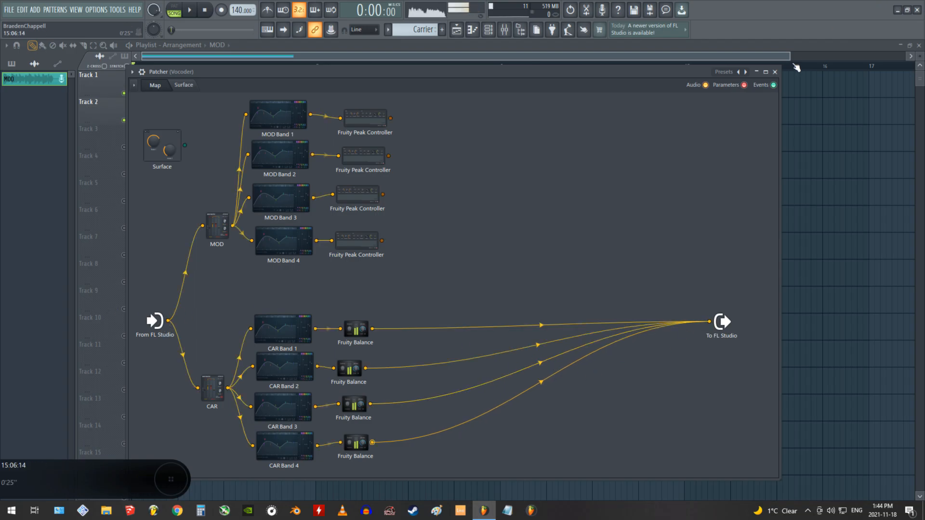
pyautogui.click(775, 72)
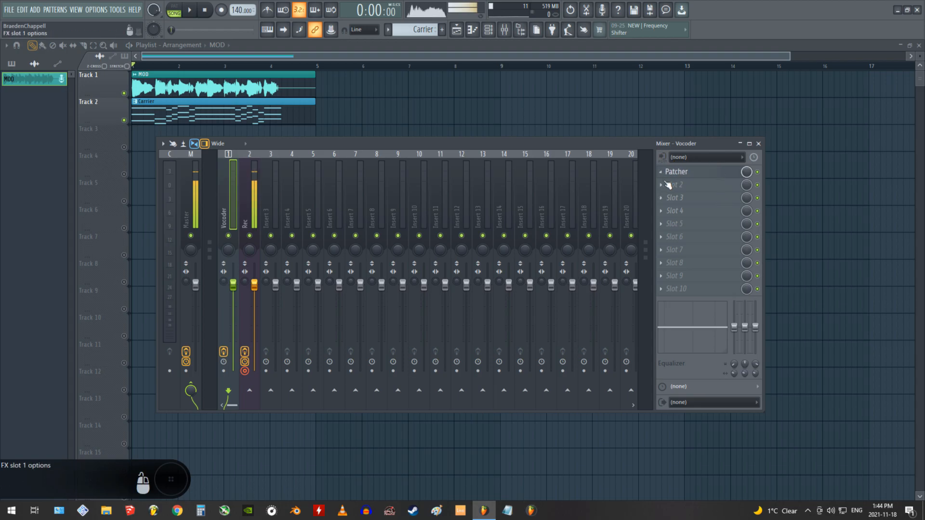
pyautogui.click(680, 174)
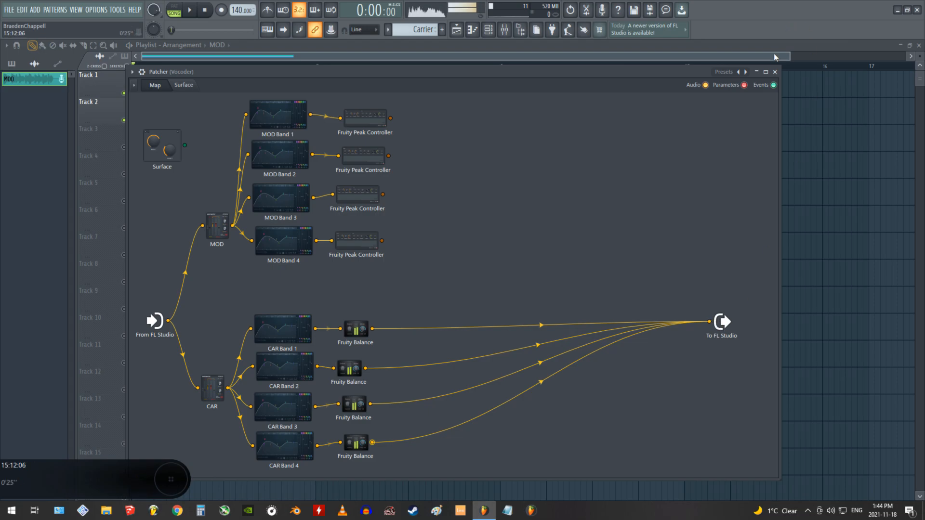
pyautogui.click(774, 72)
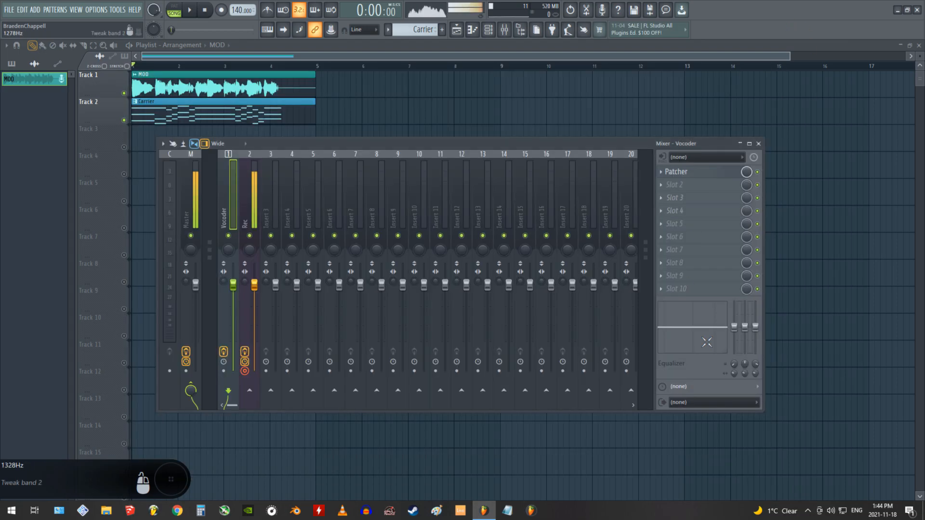
pyautogui.click(688, 175)
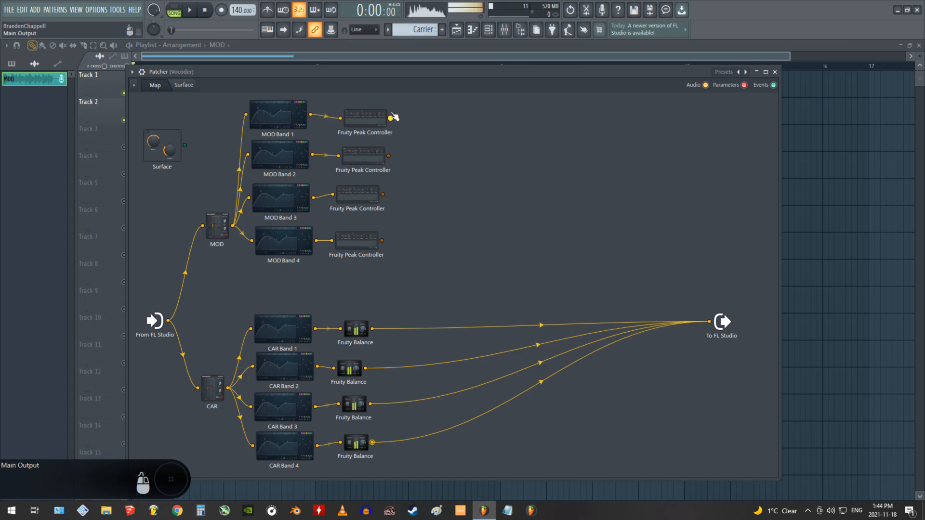
# Rename the Fruity Peak Controller fed by MOD Band 1 to MOD ENV 1, copying the name without its number for reuse.
pyautogui.rightClick(370, 123)
pyautogui.click(386, 126)
pyautogui.write('MOD ENV 1')
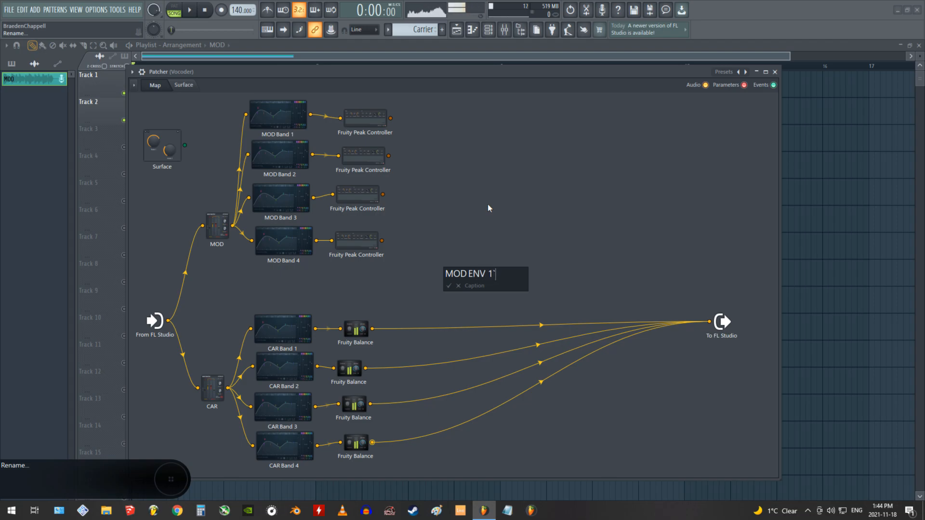
pyautogui.press('Left')
pyautogui.hotkey('shift', 'Home')
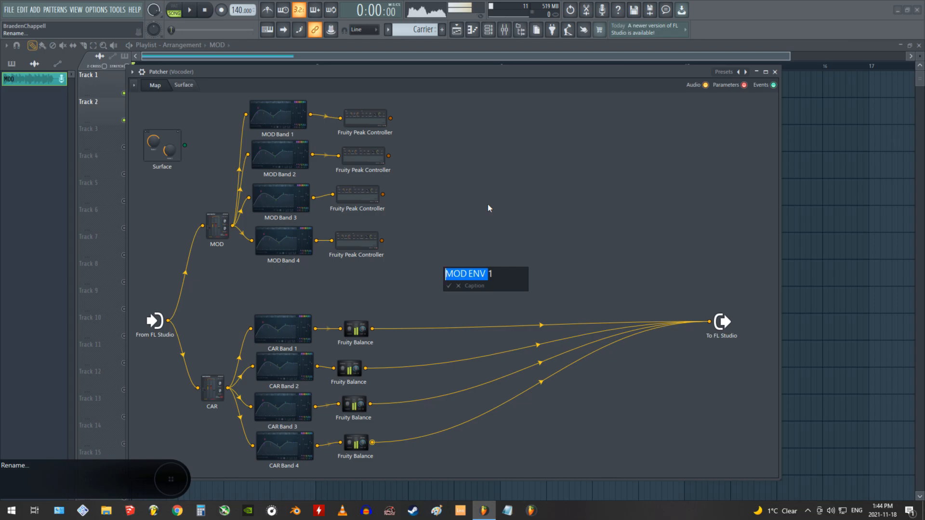
pyautogui.press('Return')
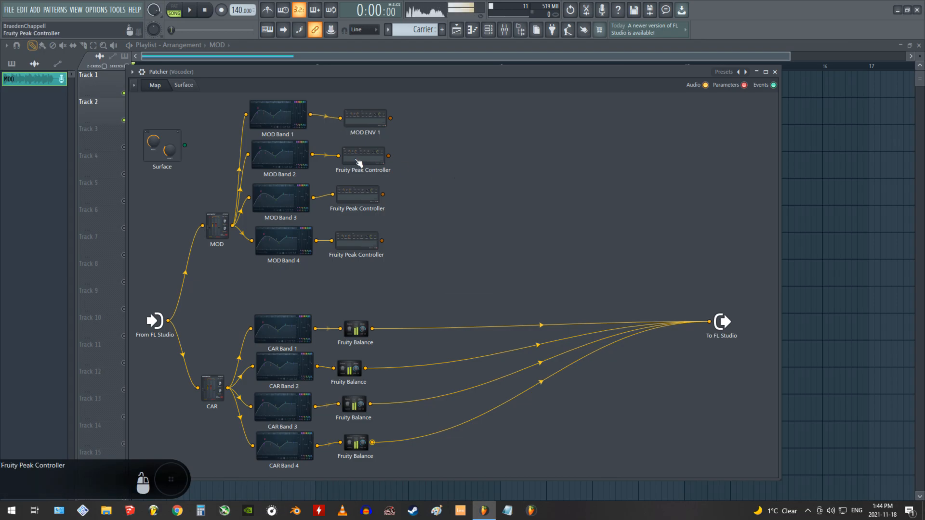
# Rename the Fruity Peak Controller fed by MOD Band 2 to MOD ENV 2, reusing the copied name.
pyautogui.rightClick(361, 159)
pyautogui.click(371, 167)
pyautogui.write('MOD ENV 2')
pyautogui.press('Return')
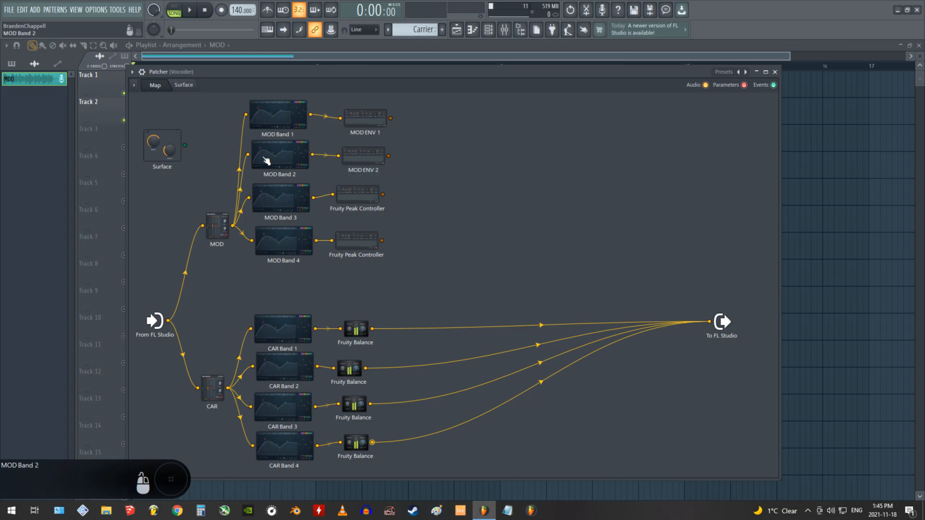
# Rename the Fruity Peak Controller fed by MOD Band 3 to MOD ENV 3, reusing the copied name.
pyautogui.rightClick(367, 199)
pyautogui.click(369, 204)
pyautogui.write('MOD ENV 3')
pyautogui.press('Return')
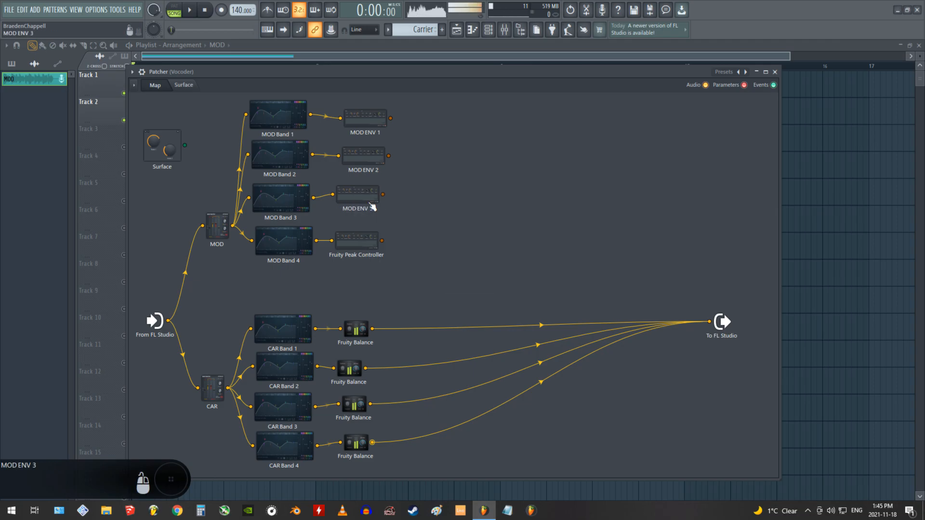
# Rename the Fruity Peak Controller fed by MOD Band 4 to MOD ENV 4.
pyautogui.rightClick(352, 234)
pyautogui.click(372, 243)
pyautogui.write('MOD ENV 4')
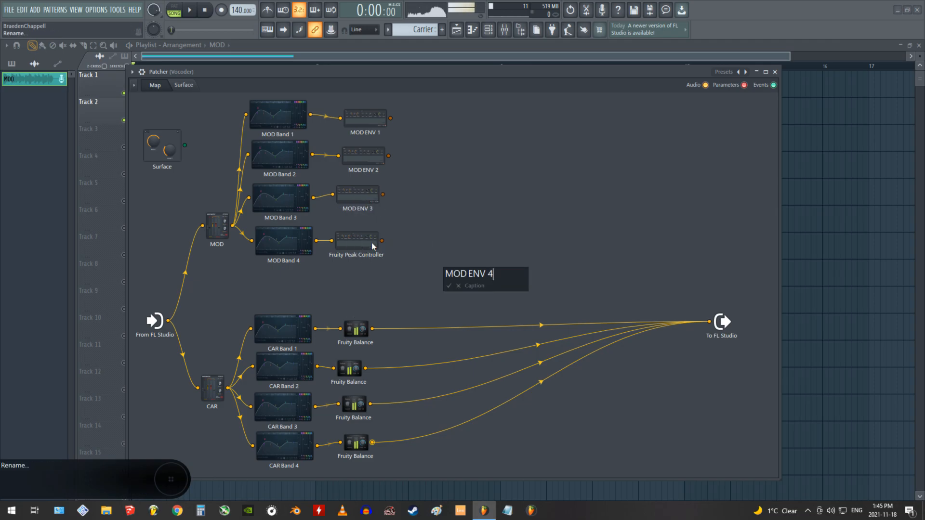
pyautogui.press('Return')
# Rename the Fruity Balance fed by CAR Band 1 to CAR VOL 1, copying the name without its number for reuse.
pyautogui.rightClick(357, 328)
pyautogui.click(374, 333)
pyautogui.write('CAR VOL')
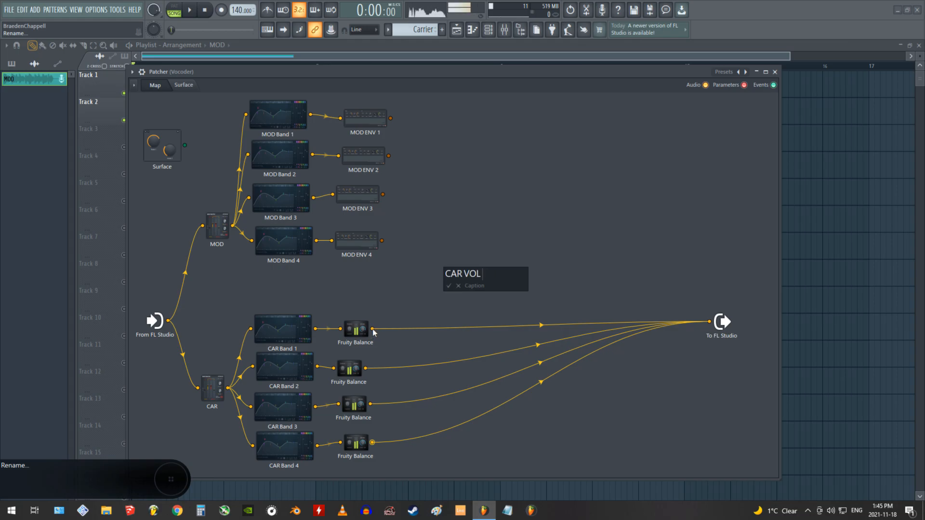
pyautogui.hotkey('ctrl', 'shift', 'Left')
pyautogui.hotkey('ctrl', 'shift', 'Left')
pyautogui.hotkey('ctrl', 'c')
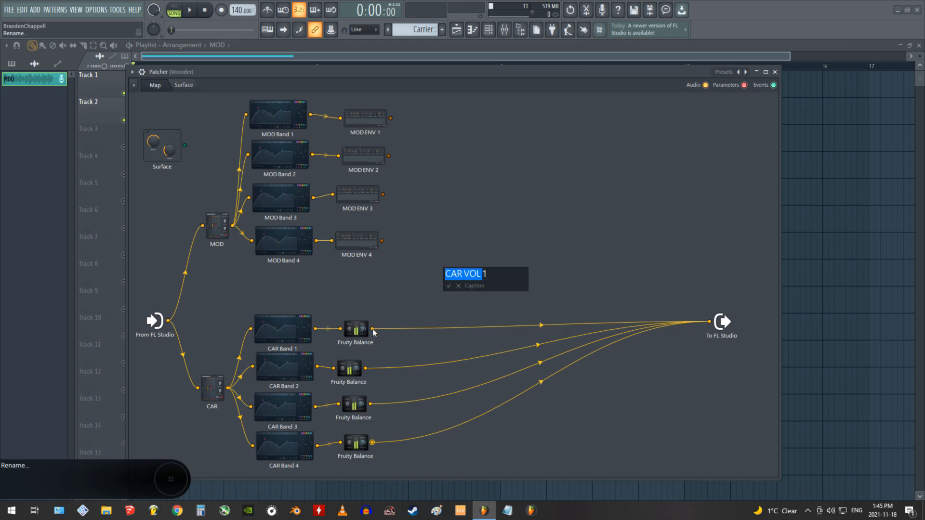
pyautogui.press('Return')
# Rename the Fruity Balance modules fed by CAR Bands 2, 3 and 4 to CAR VOL 2, CAR VOL 3 and CAR VOL 4.
pyautogui.rightClick(354, 373)
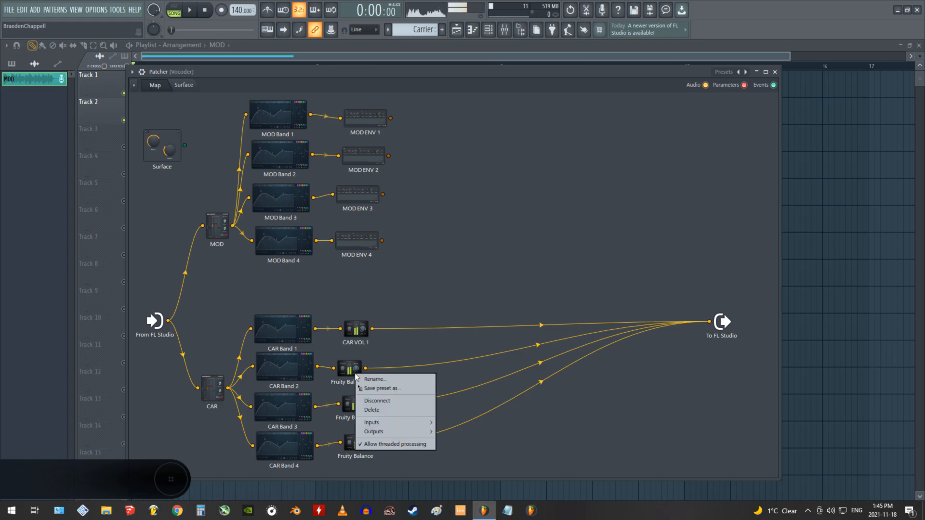
pyautogui.click(375, 385)
pyautogui.hotkey('ctrl', 'v')
pyautogui.press('Return')
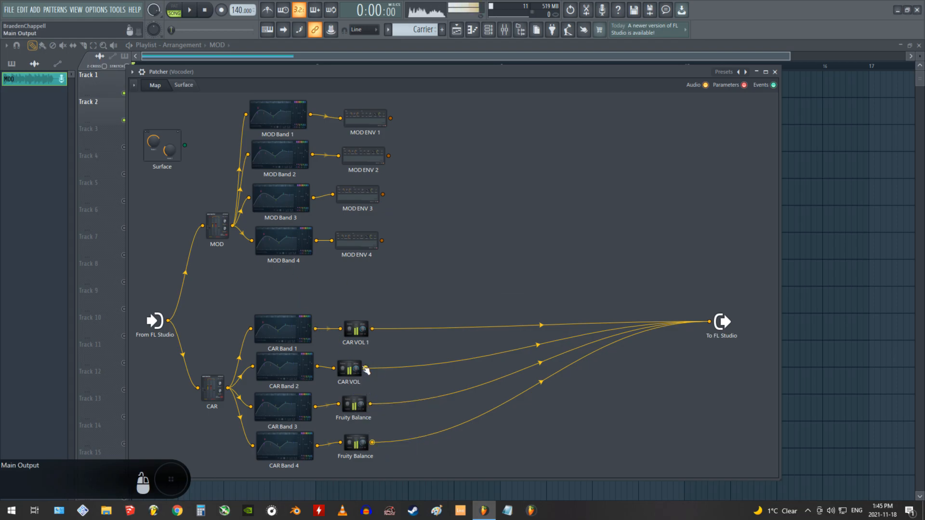
pyautogui.rightClick(355, 371)
pyautogui.click(376, 374)
pyautogui.click(504, 282)
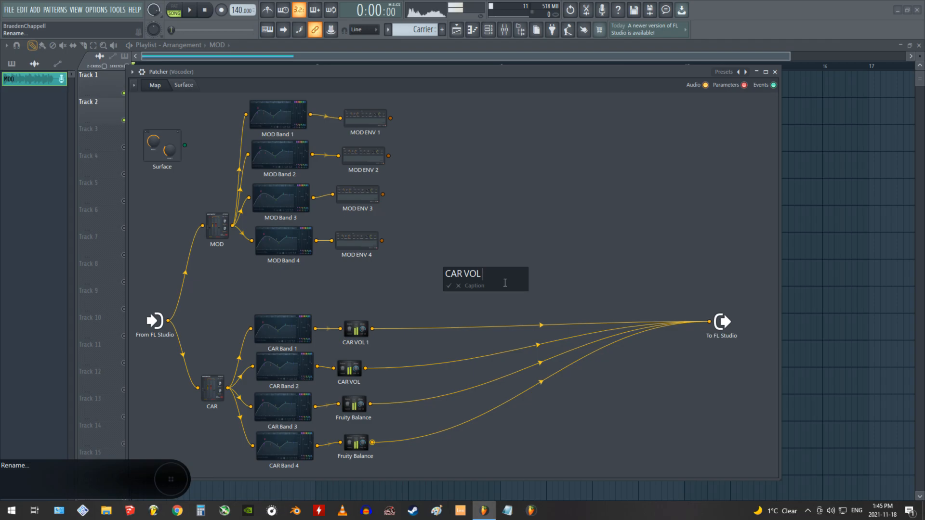
pyautogui.press('Return')
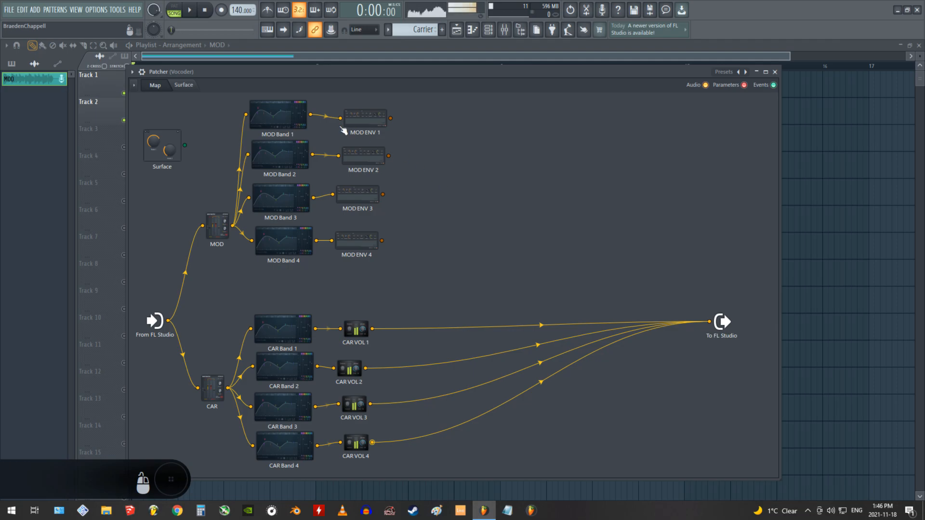
# In MOD Band 1's equalizer, disable the high-pass filter and lower the low-pass cutoff to about 320 Hz.
pyautogui.doubleClick(280, 119)
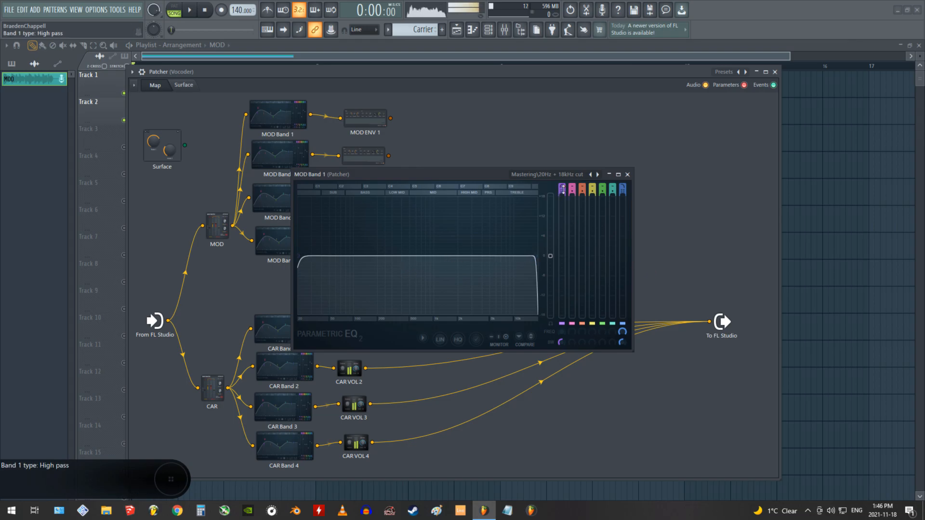
pyautogui.moveTo(621, 337); pyautogui.dragTo(621, 394)
pyautogui.moveTo(514, 179); pyautogui.dragTo(593, 141)
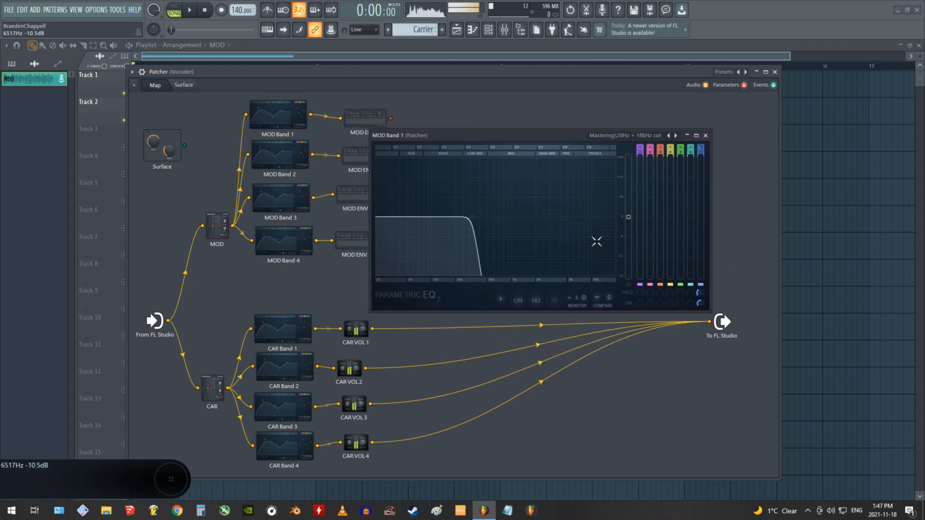
pyautogui.click(705, 135)
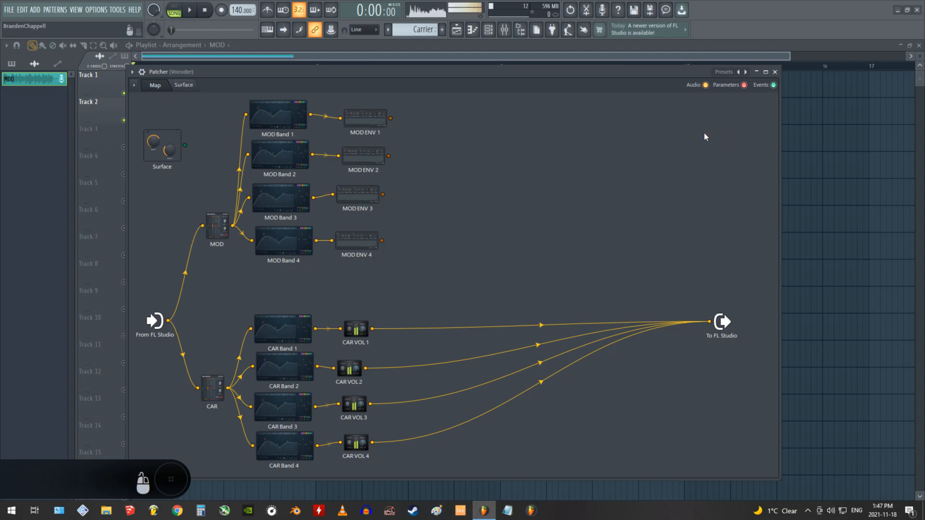
# In CAR Band 1's equalizer, disable the high-pass filter and lower the low-pass cutoff to about 320 Hz.
pyautogui.click(272, 333)
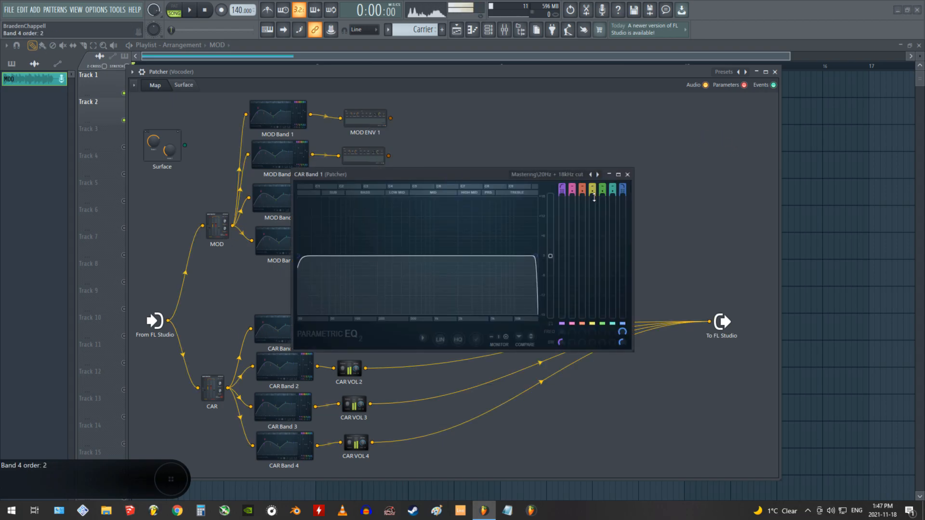
pyautogui.moveTo(562, 187); pyautogui.dragTo(562, 192)
pyautogui.moveTo(536, 256); pyautogui.dragTo(394, 255)
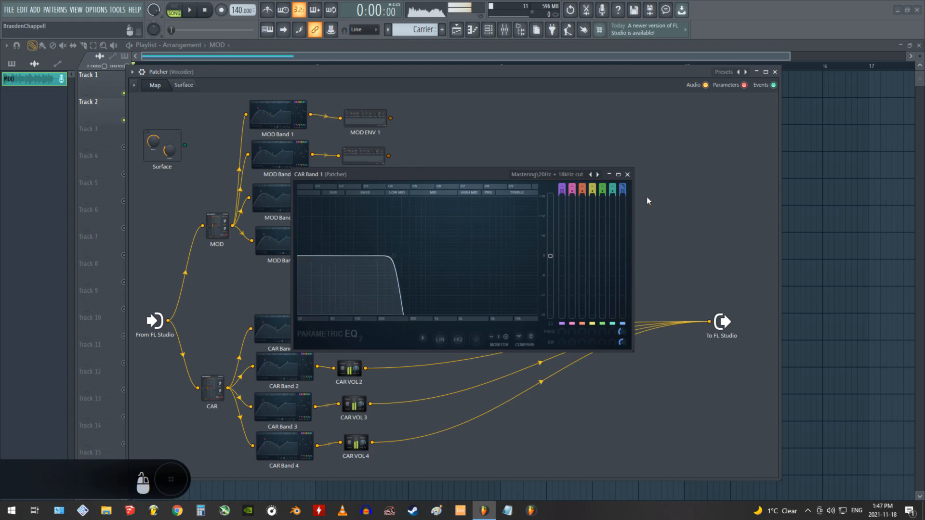
pyautogui.click(627, 175)
# Set MOD Band 2's high-pass cutoff to about 320 Hz and low-pass cutoff to about 1280 Hz, comparing it with MOD Band 1.
pyautogui.click(268, 149)
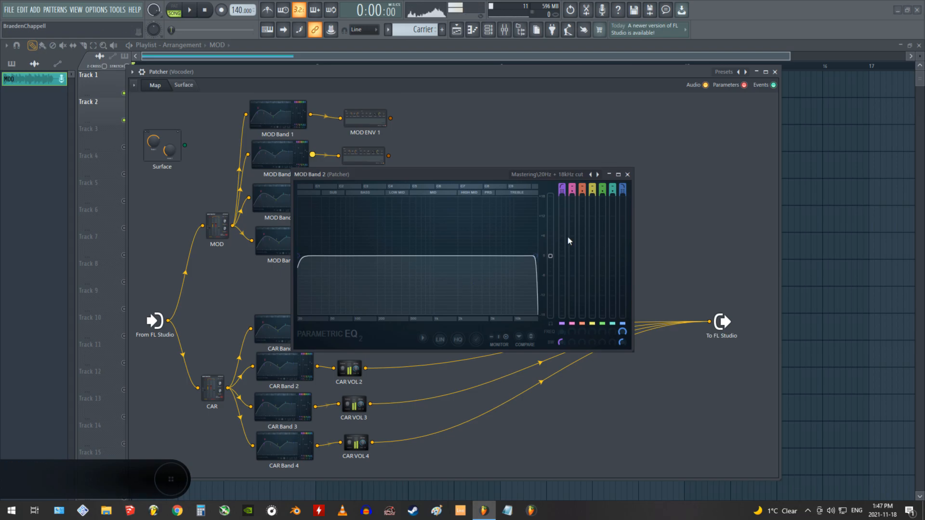
pyautogui.moveTo(560, 331); pyautogui.dragTo(560, 308)
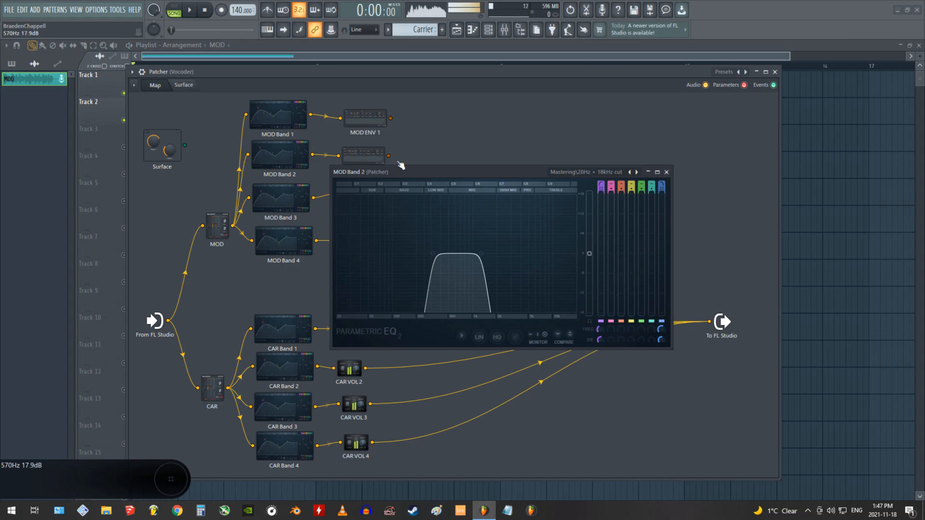
pyautogui.click(284, 118)
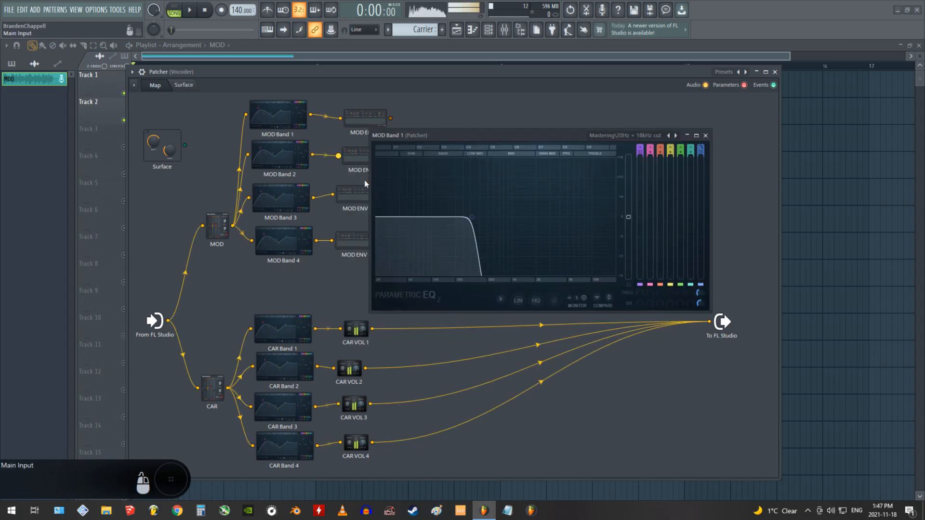
pyautogui.click(705, 135)
pyautogui.click(280, 155)
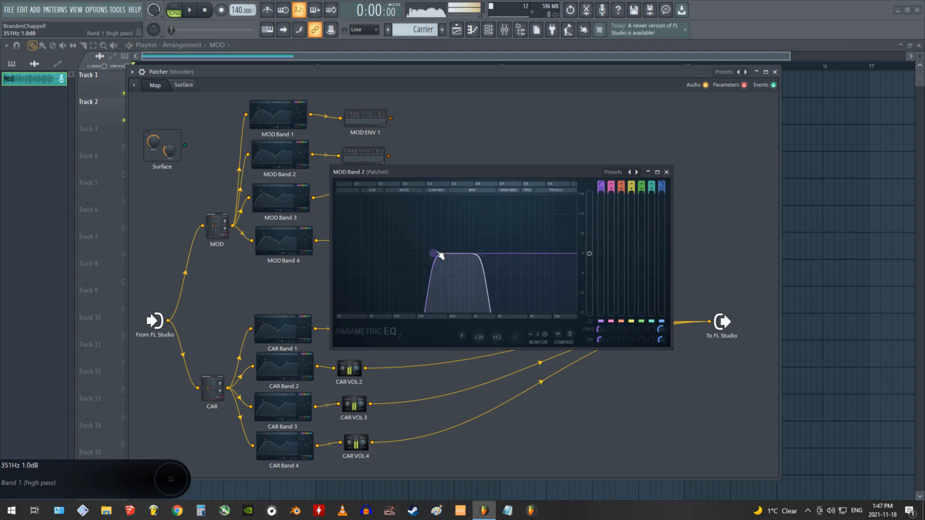
pyautogui.moveTo(433, 315)
pyautogui.mouseDown()
pyautogui.moveTo(454, 315)
pyautogui.moveTo(407, 315)
pyautogui.moveTo(436, 315)
pyautogui.mouseUp()
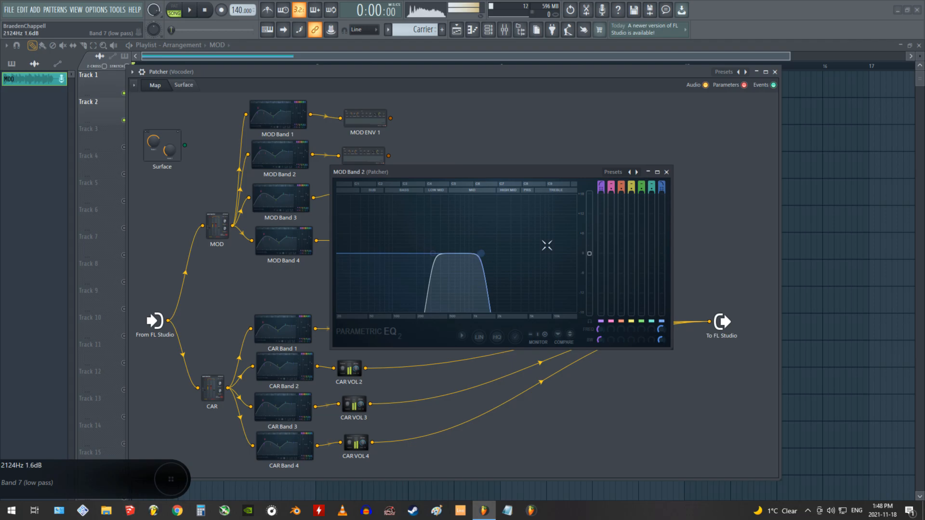
pyautogui.click(666, 172)
# Set CAR Band 2's high-pass cutoff to 320 Hz and its low-pass cutoff to about 1280 Hz.
pyautogui.click(289, 368)
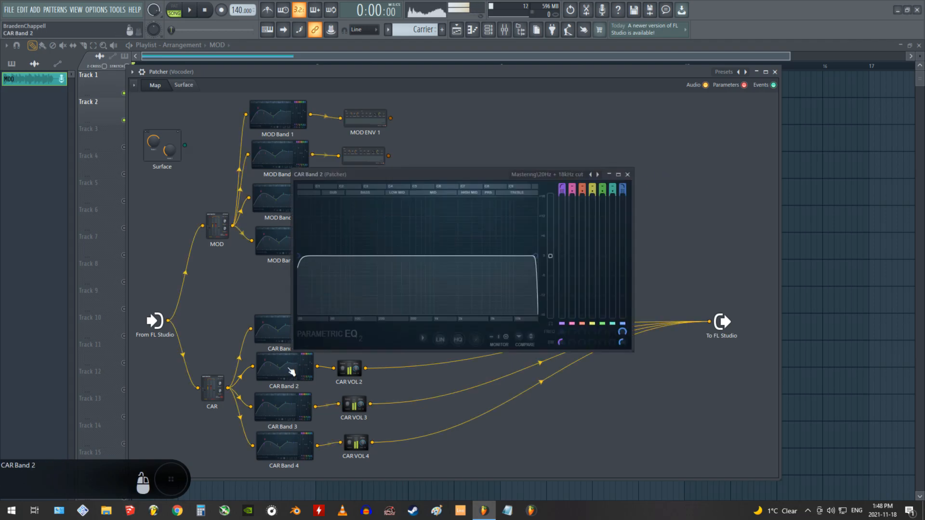
pyautogui.moveTo(559, 332); pyautogui.dragTo(559, 312)
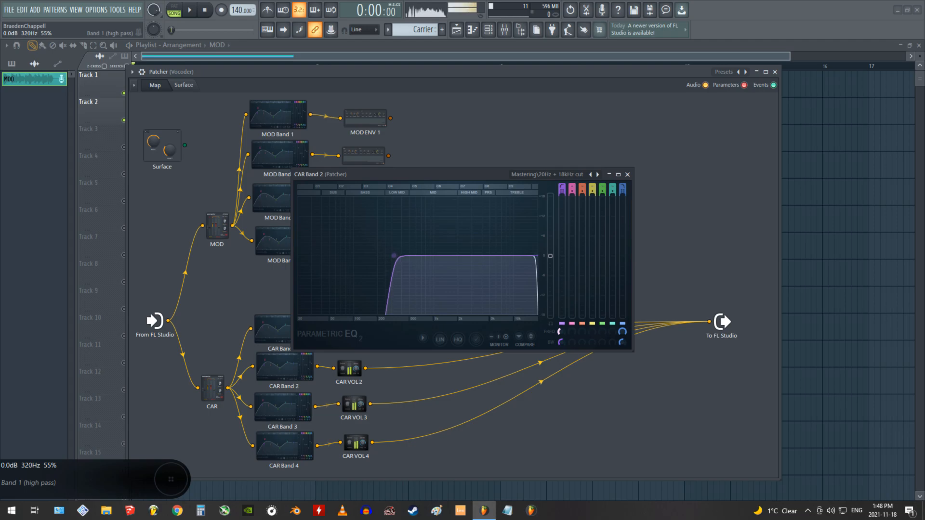
pyautogui.moveTo(622, 332); pyautogui.dragTo(623, 350)
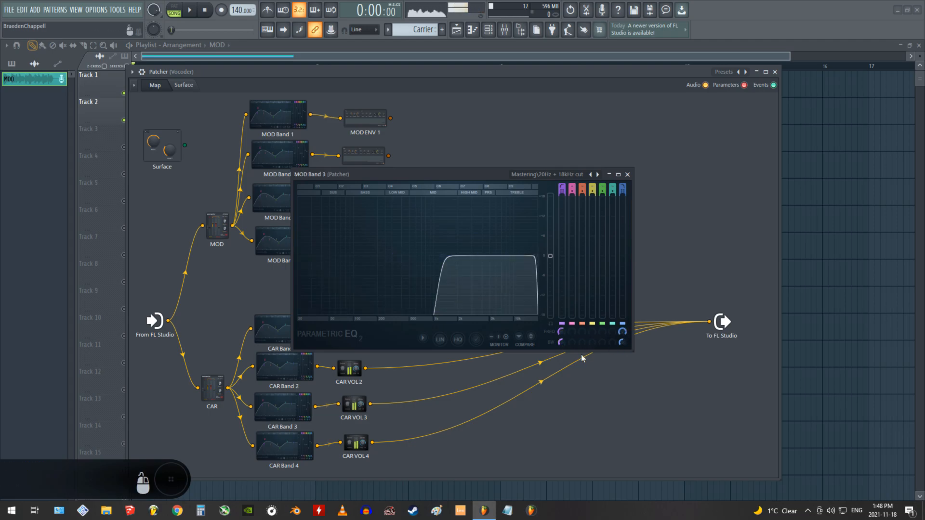
# Shape MOD Band 3 and CAR Band 3 into matching band-passes, with the high-pass at 1280 Hz and the low-pass cutoff lowered.
pyautogui.moveTo(622, 332); pyautogui.dragTo(623, 350)
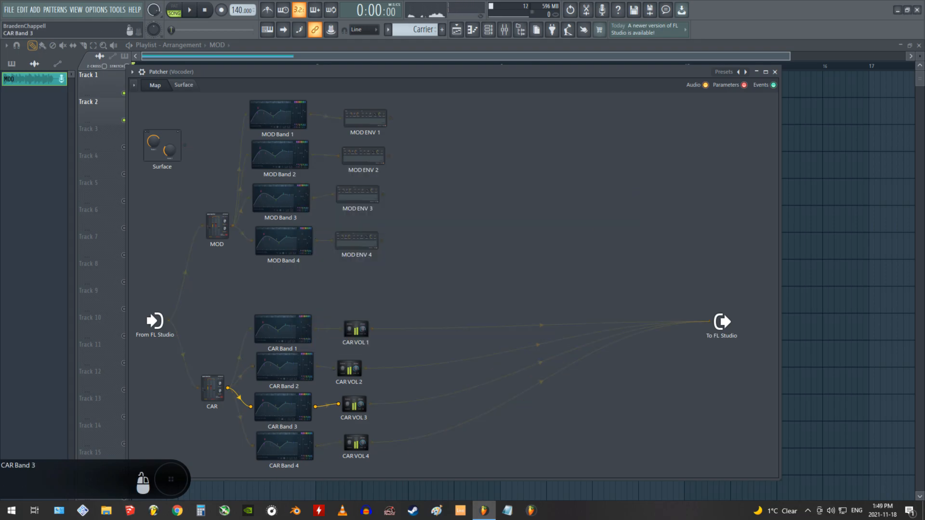
pyautogui.doubleClick(283, 407)
pyautogui.moveTo(560, 337); pyautogui.dragTo(560, 309)
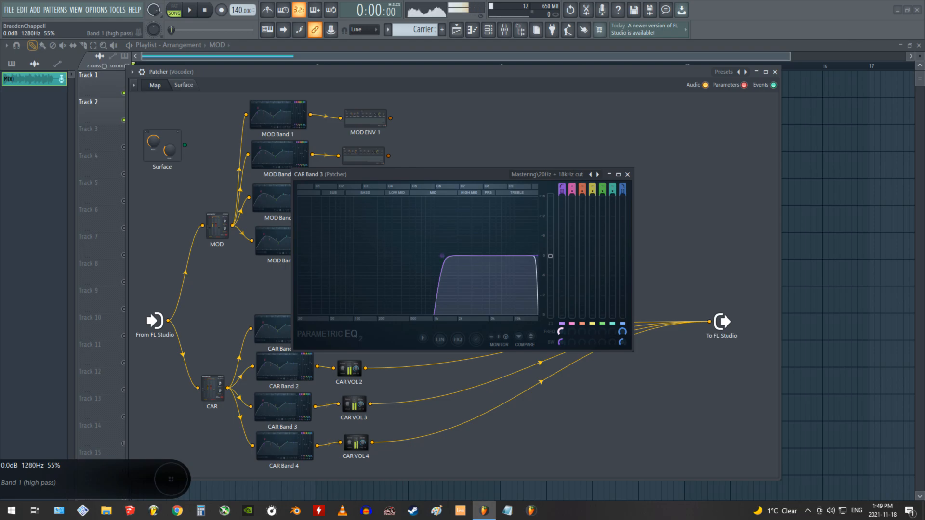
pyautogui.moveTo(622, 331); pyautogui.dragTo(621, 339)
pyautogui.click(627, 174)
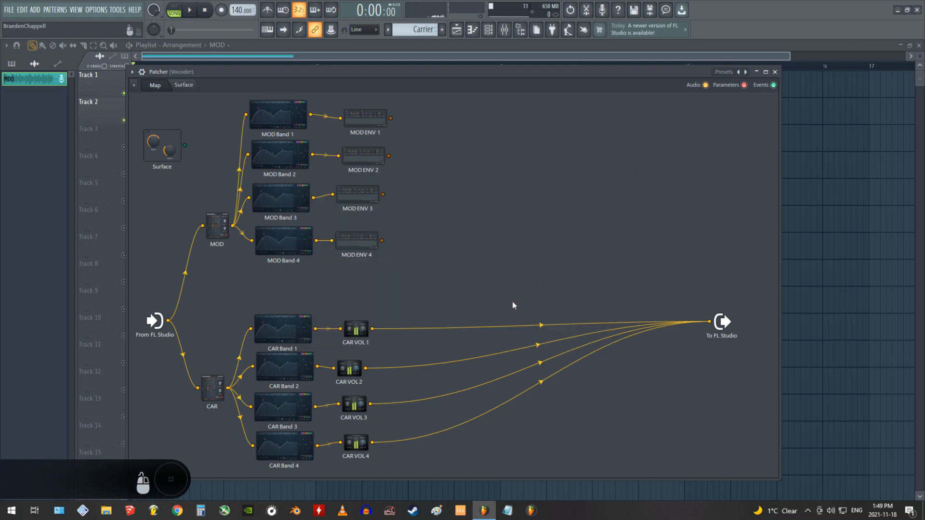
# In MOD Band 4's equalizer, disable the low-pass filter and raise the high-pass cutoff to about 5116 Hz.
pyautogui.doubleClick(292, 249)
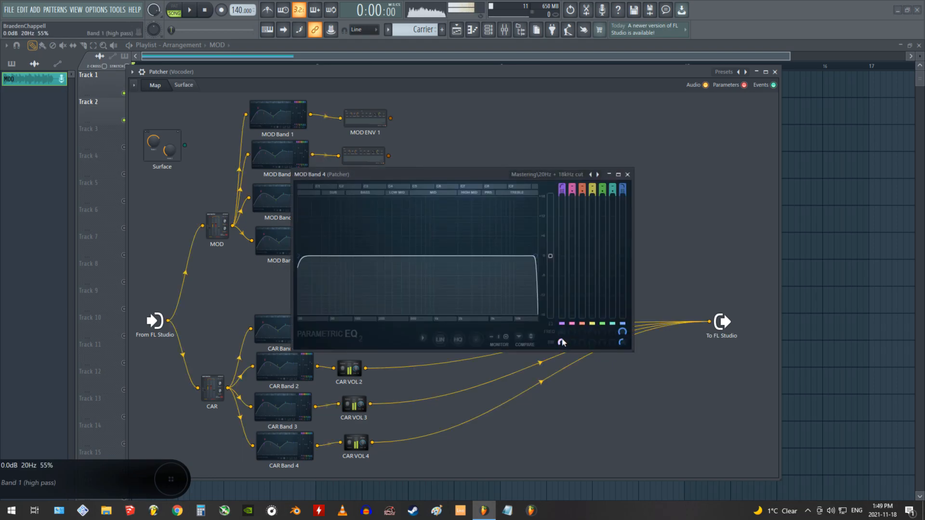
pyautogui.moveTo(623, 189); pyautogui.dragTo(621, 202)
pyautogui.moveTo(562, 331); pyautogui.dragTo(561, 291)
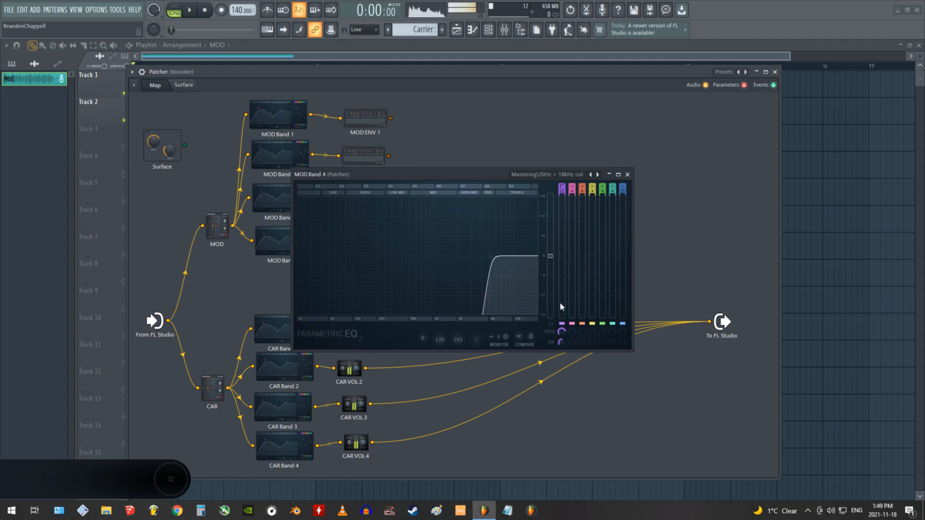
pyautogui.click(627, 175)
# In CAR Band 4's equalizer, disable the low-pass filter and raise the high-pass cutoff to 5116 Hz.
pyautogui.click(292, 458)
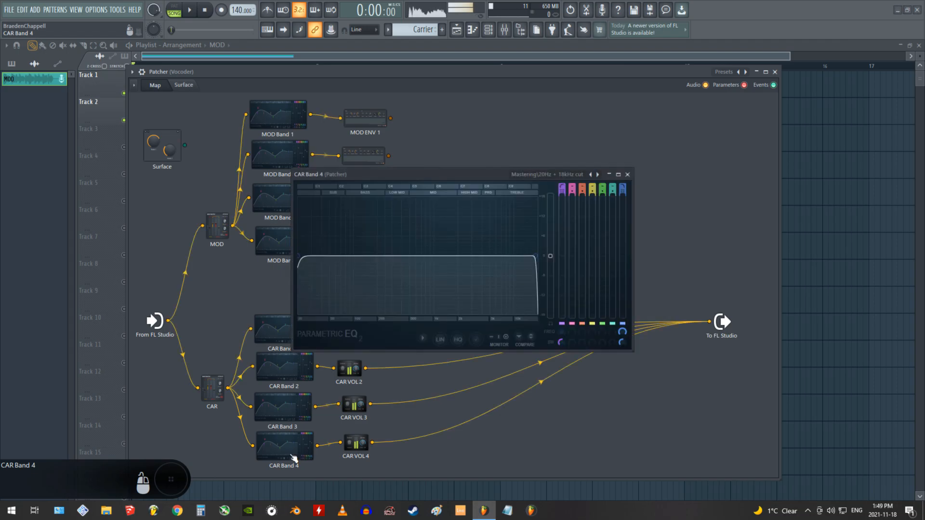
pyautogui.moveTo(624, 187); pyautogui.dragTo(624, 198)
pyautogui.moveTo(562, 332); pyautogui.dragTo(562, 281)
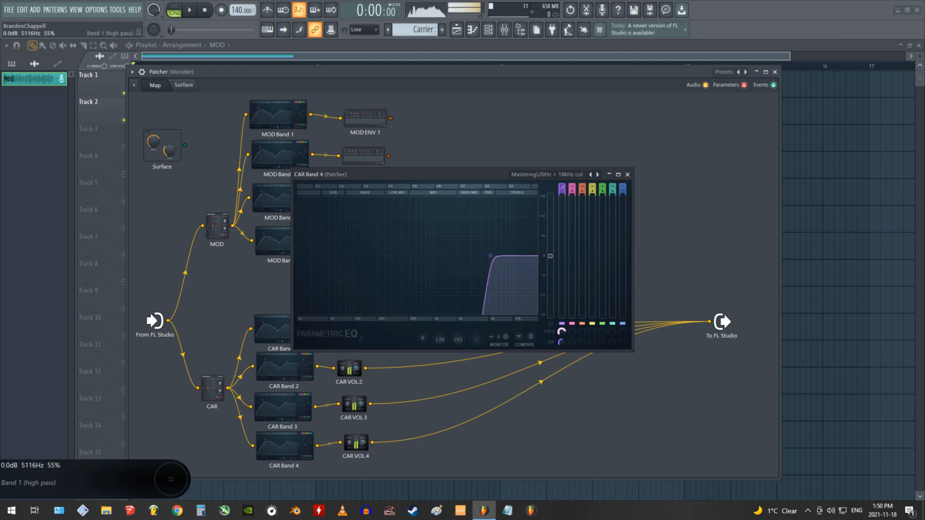
pyautogui.click(627, 175)
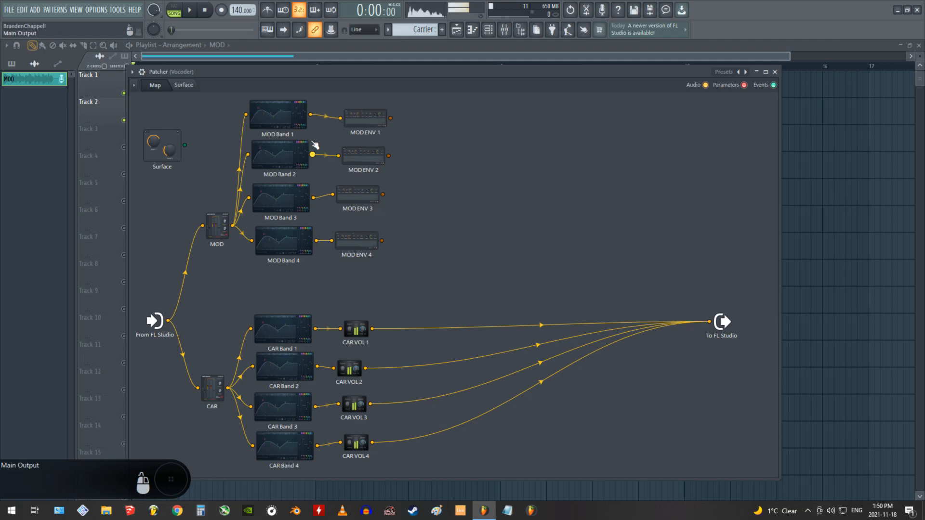
# Compare the equalizer curves of each MOD band with the corresponding CAR band, from Band 1 through Band 4.
pyautogui.doubleClick(278, 115)
pyautogui.moveTo(484, 138); pyautogui.dragTo(619, 128)
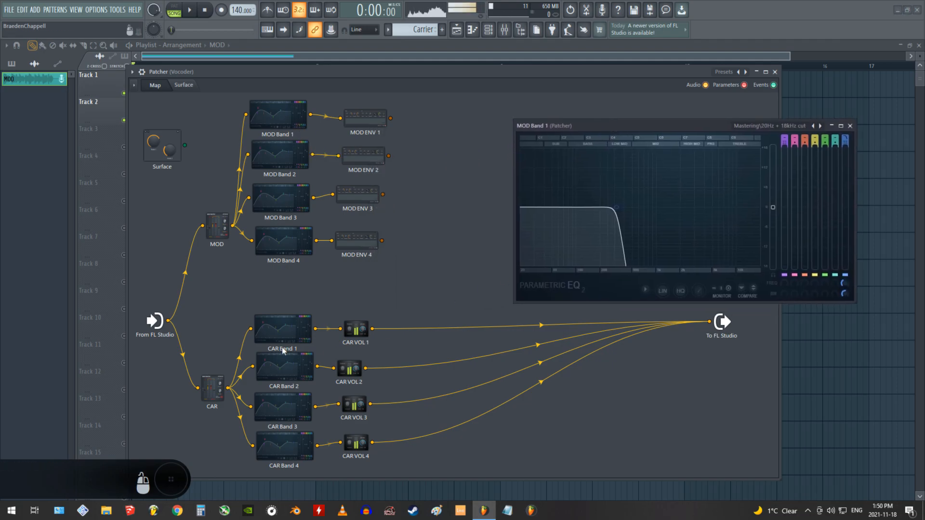
pyautogui.click(283, 331)
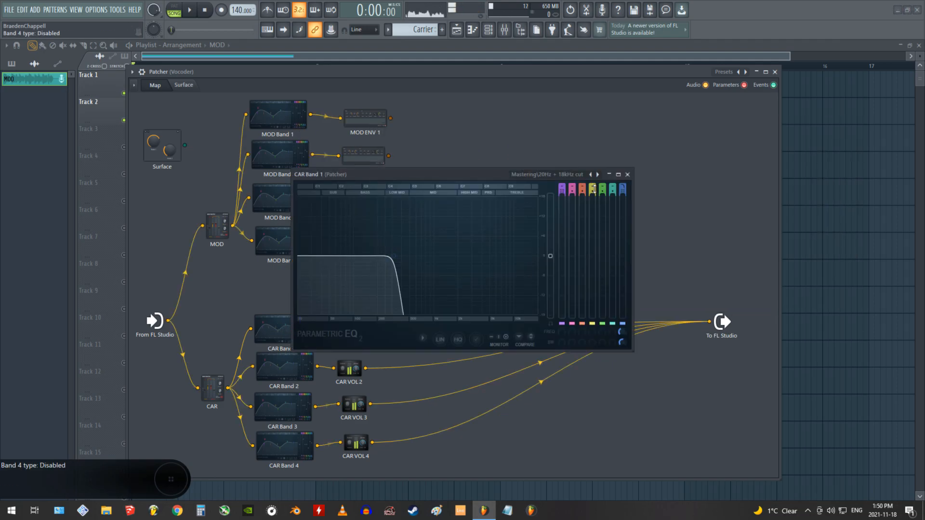
pyautogui.click(278, 161)
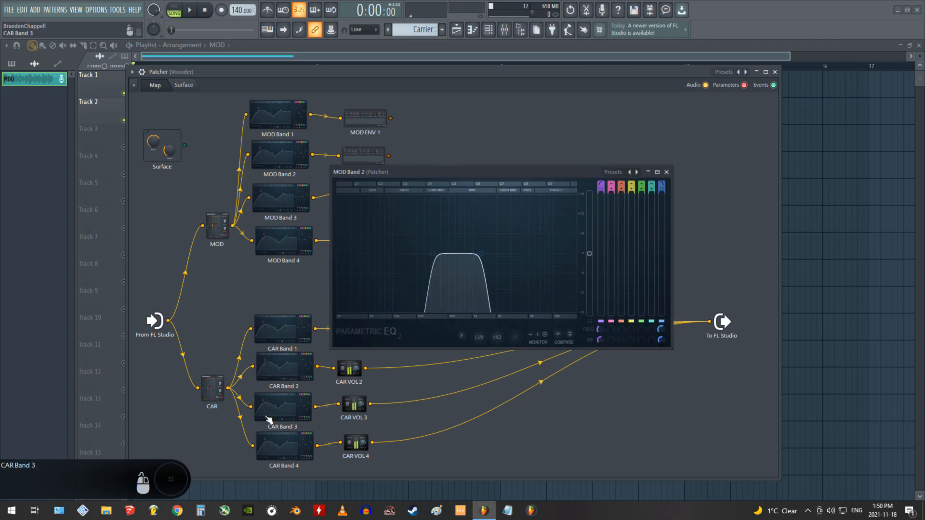
pyautogui.click(282, 374)
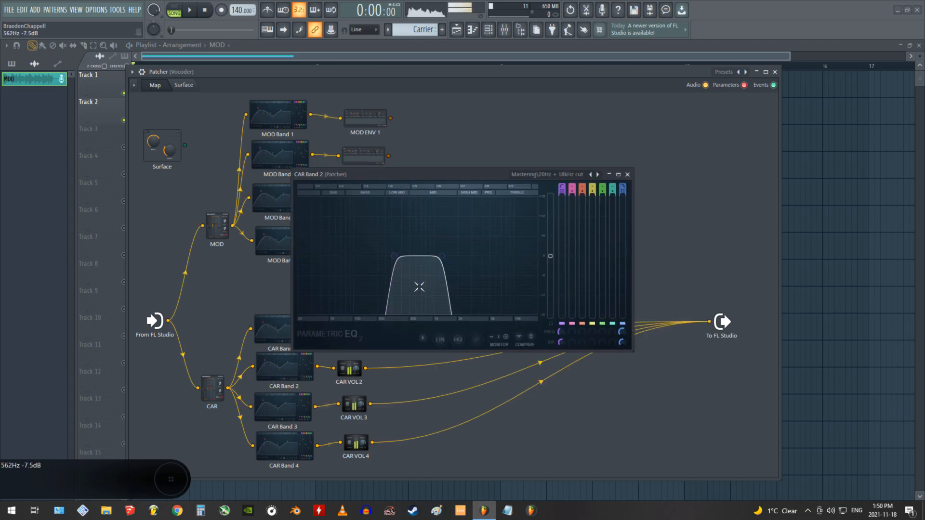
pyautogui.click(286, 259)
pyautogui.click(291, 409)
pyautogui.click(281, 246)
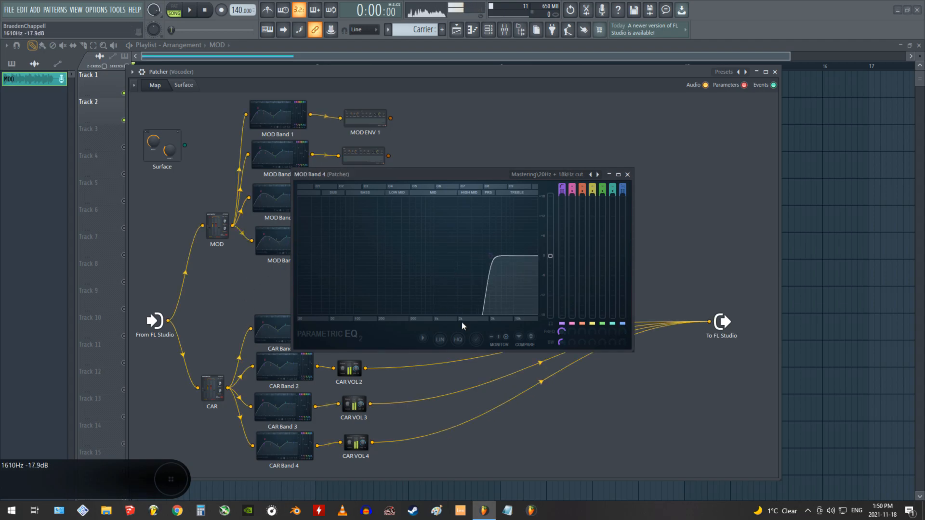
pyautogui.click(289, 451)
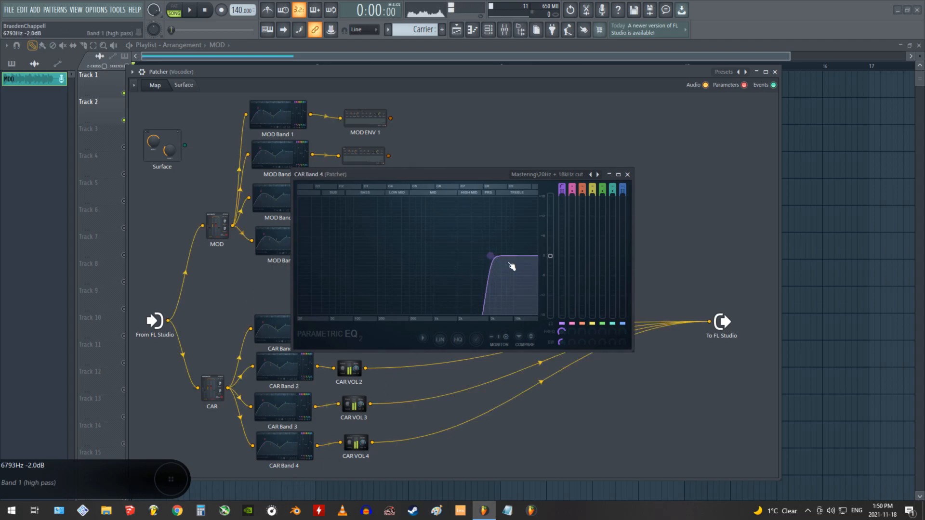
pyautogui.click(627, 174)
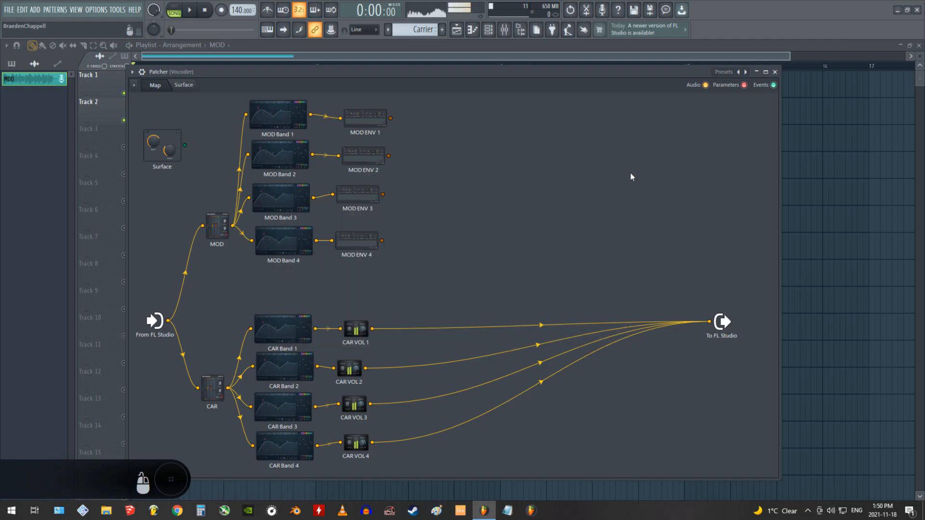
# Check the equalizer curve of MOD Band 1.
pyautogui.click(278, 115)
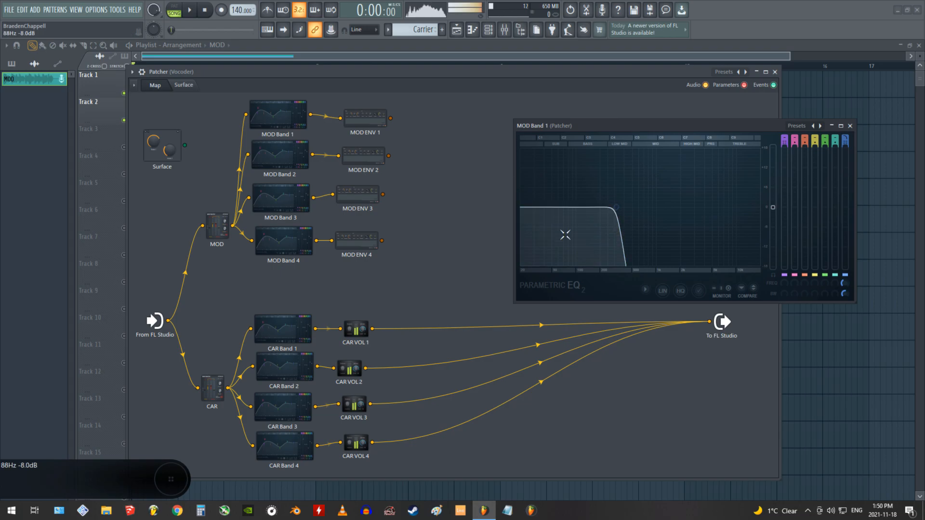
pyautogui.click(850, 126)
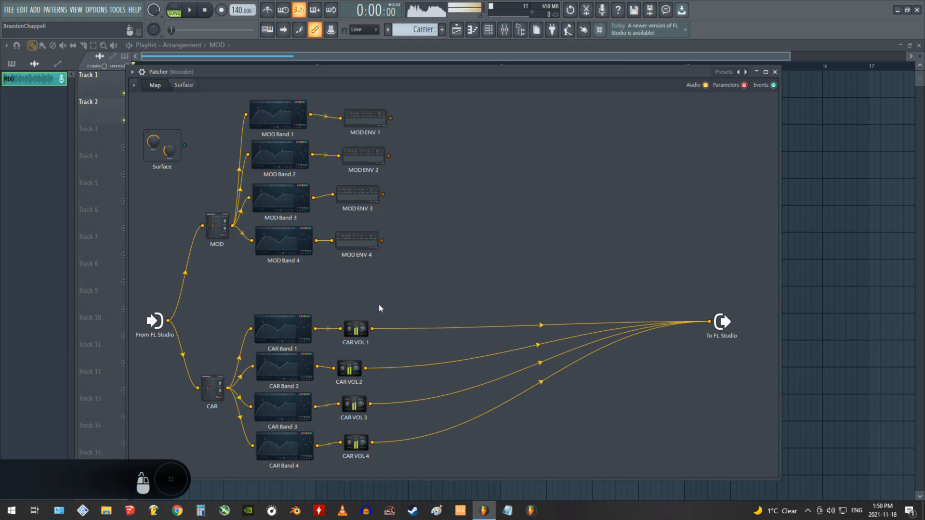
# Enable the Volume parameter input on CAR VOL 1 and CAR VOL 2.
pyautogui.rightClick(360, 331)
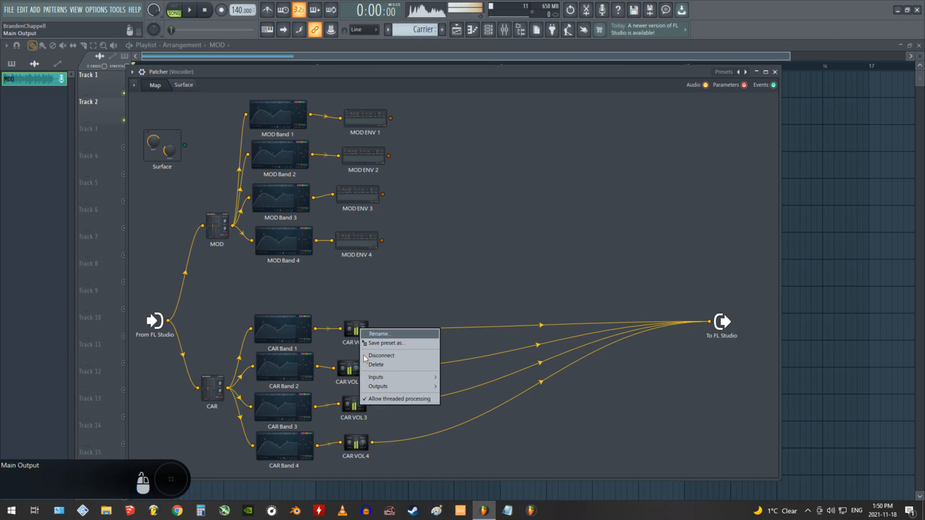
pyautogui.click(352, 344)
pyautogui.rightClick(359, 332)
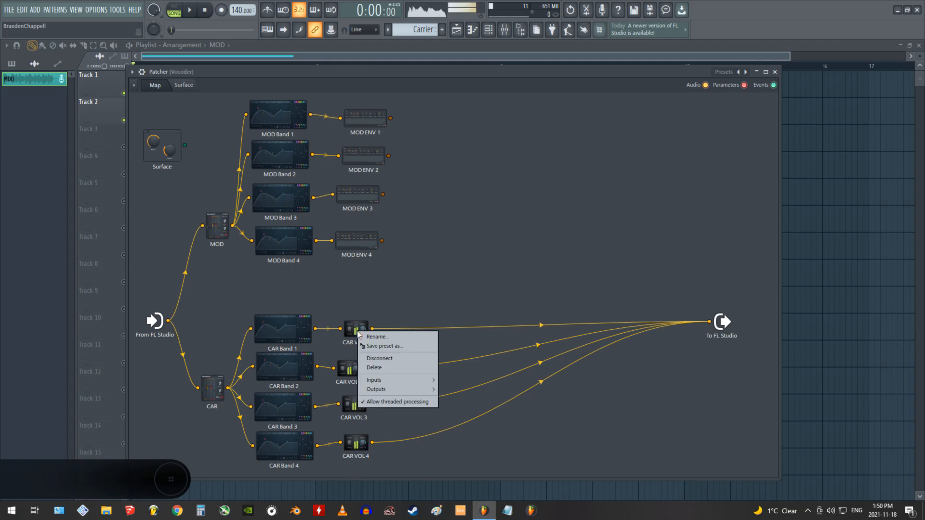
pyautogui.moveTo(375, 380)
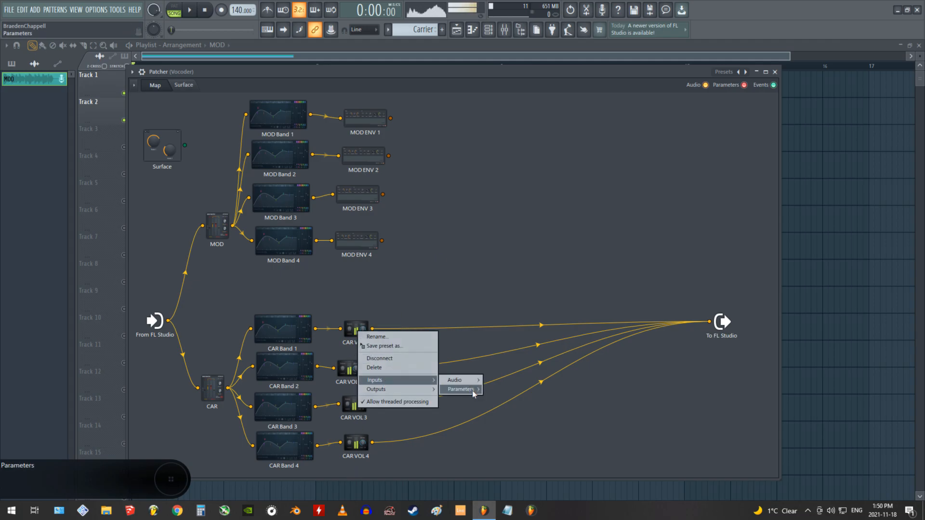
pyautogui.moveTo(463, 390)
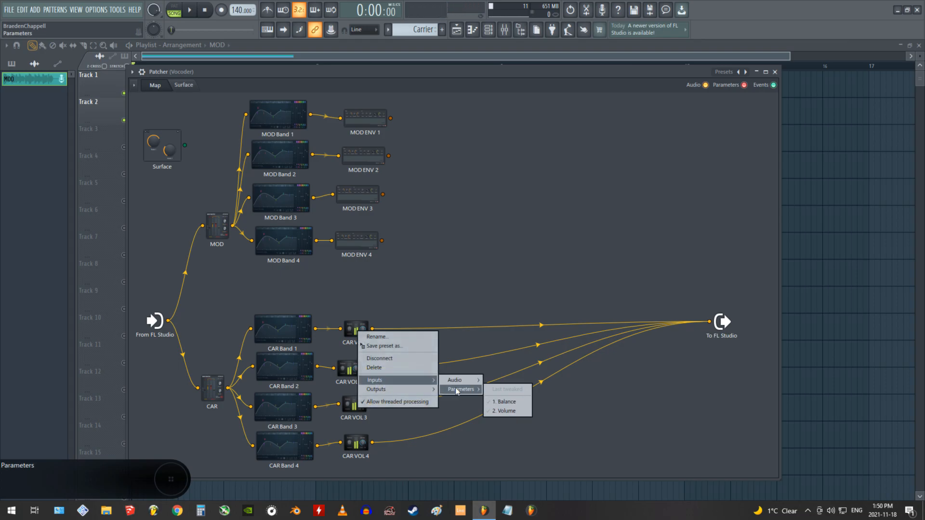
pyautogui.click(510, 411)
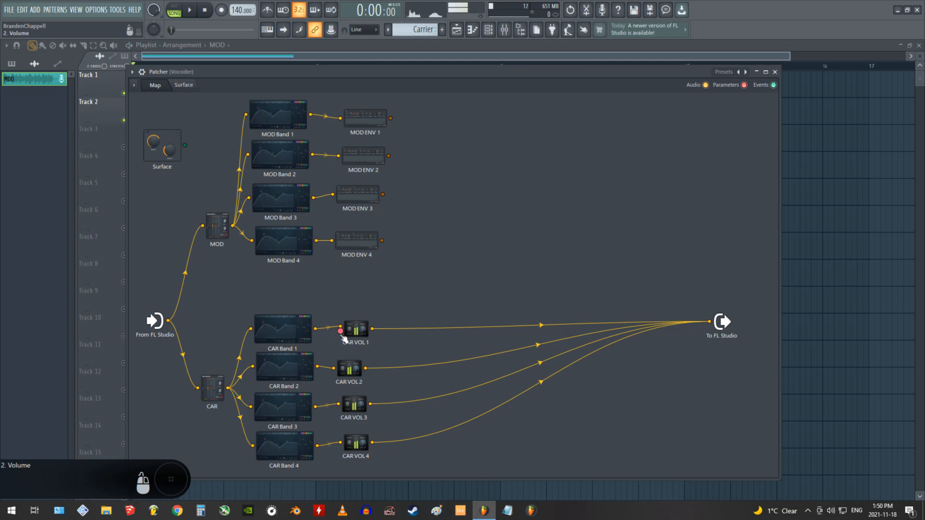
pyautogui.rightClick(352, 371)
pyautogui.moveTo(386, 418)
pyautogui.moveTo(455, 427)
pyautogui.click(507, 449)
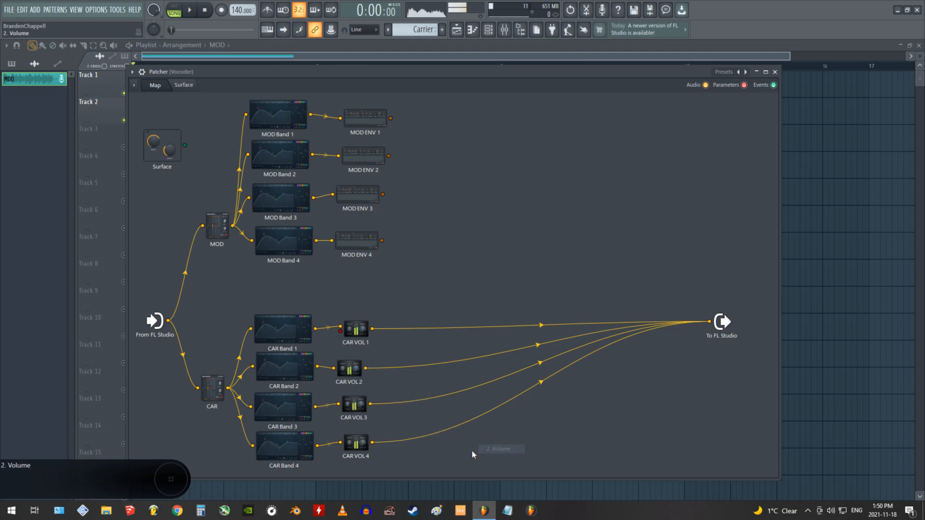
# Enable the Volume parameter input on CAR VOL 3 and CAR VOL 4.
pyautogui.rightClick(351, 405)
pyautogui.moveTo(385, 453)
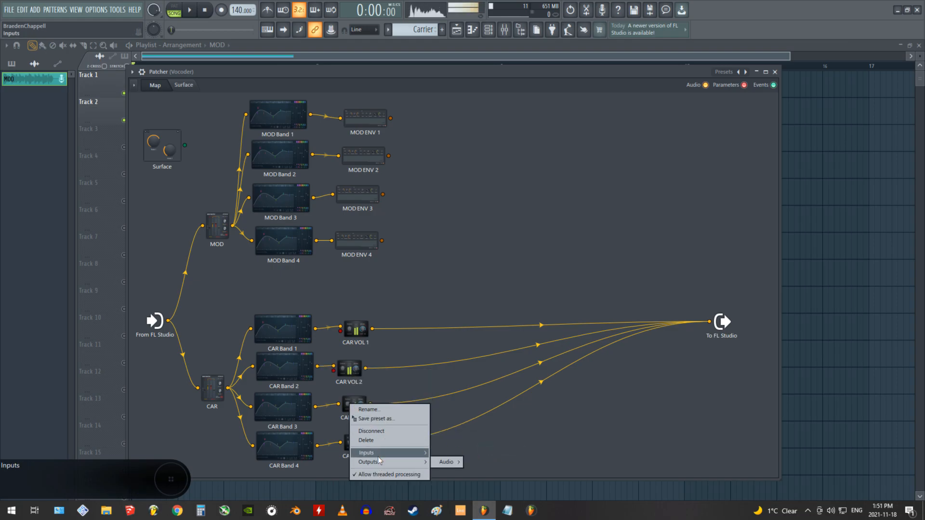
pyautogui.moveTo(453, 462)
pyautogui.click(507, 483)
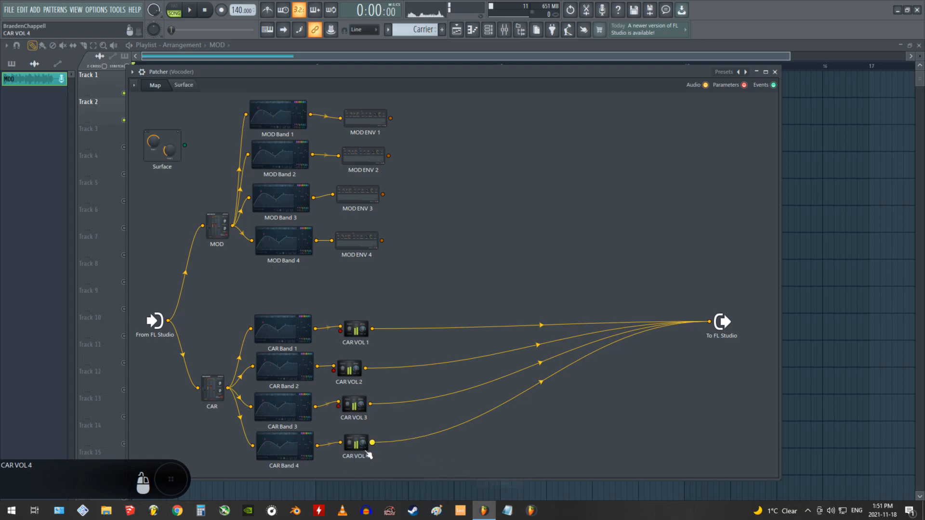
pyautogui.rightClick(354, 442)
pyautogui.moveTo(384, 465)
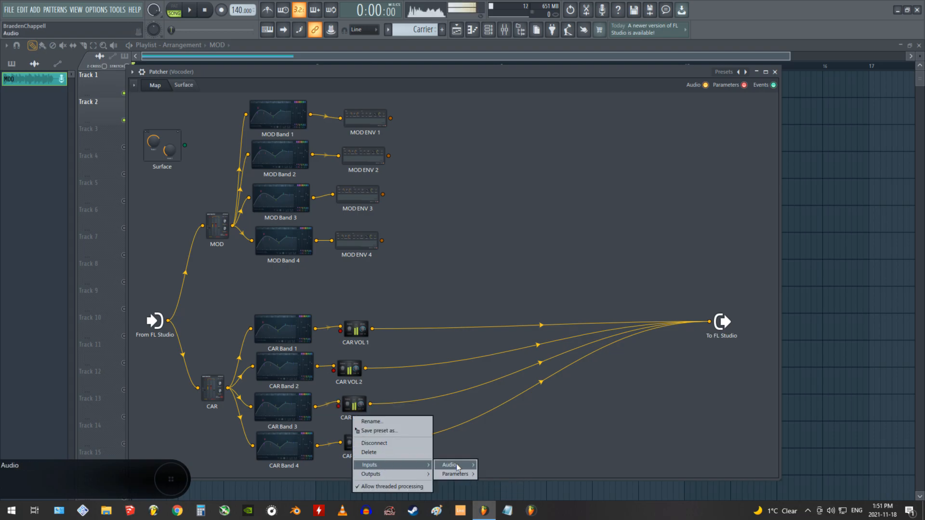
pyautogui.moveTo(455, 472)
pyautogui.click(500, 486)
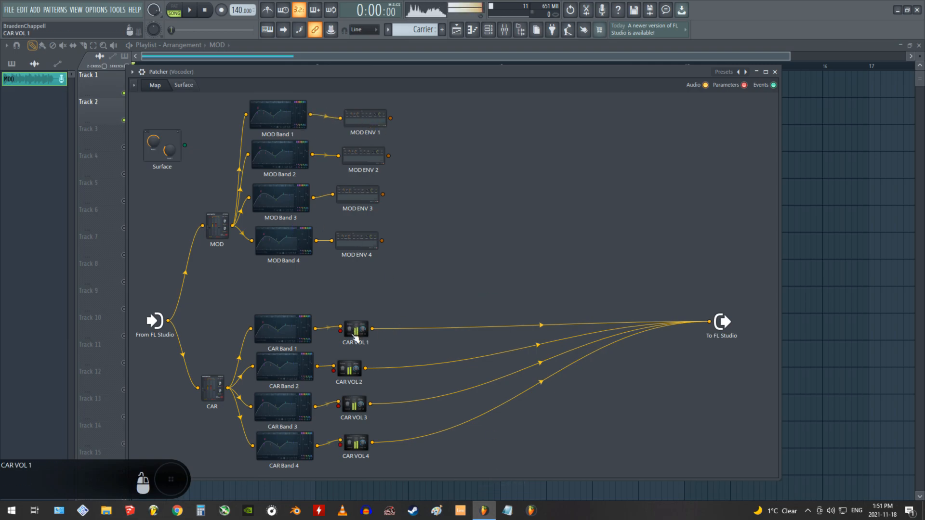
# Enable the Peak controller output on MOD ENV 1 and MOD ENV 2.
pyautogui.rightClick(369, 131)
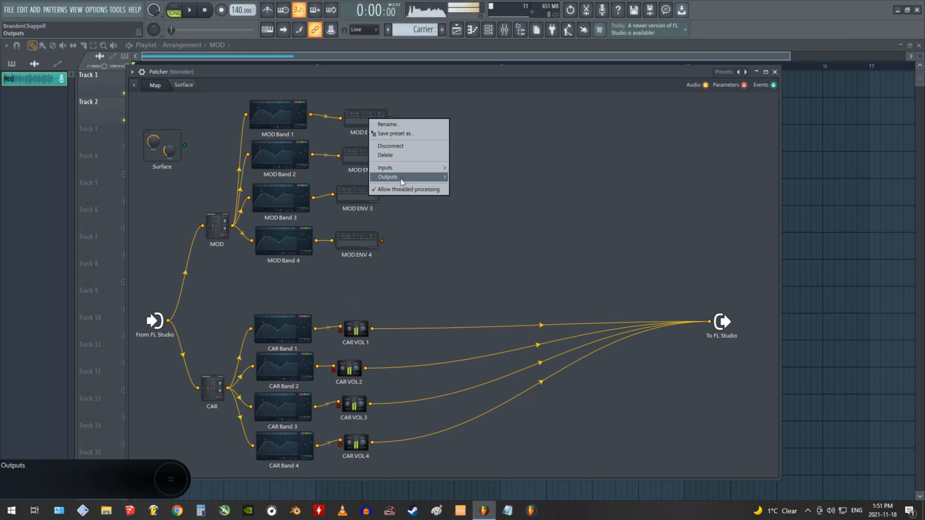
pyautogui.moveTo(402, 178)
pyautogui.moveTo(470, 186)
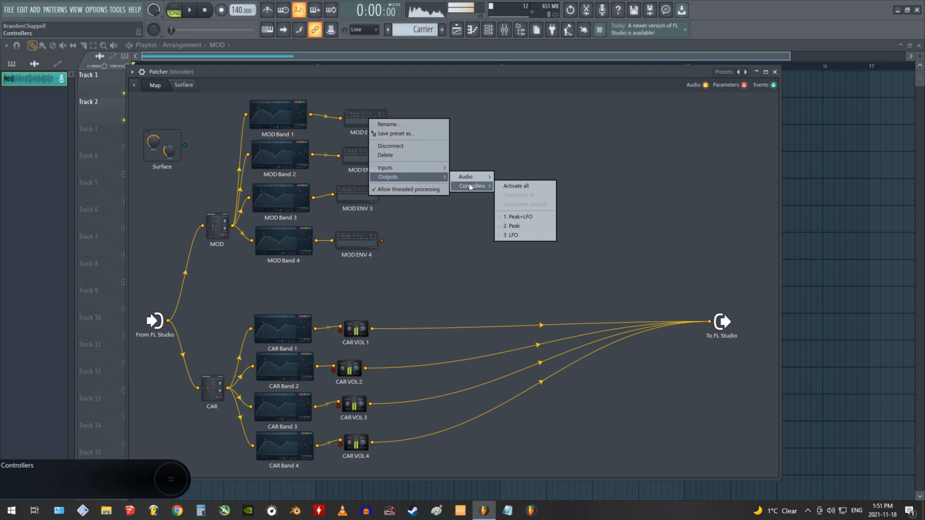
pyautogui.click(513, 225)
pyautogui.rightClick(363, 160)
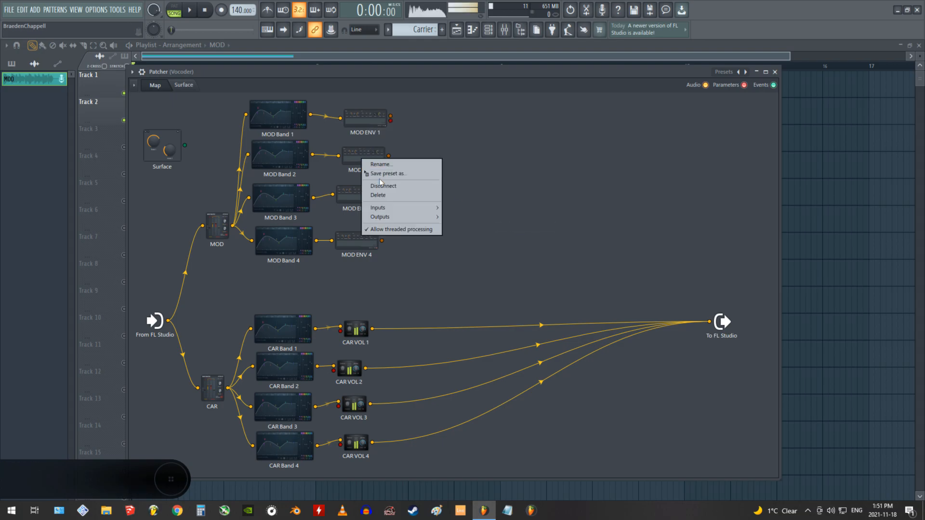
pyautogui.moveTo(403, 217)
pyautogui.moveTo(480, 226)
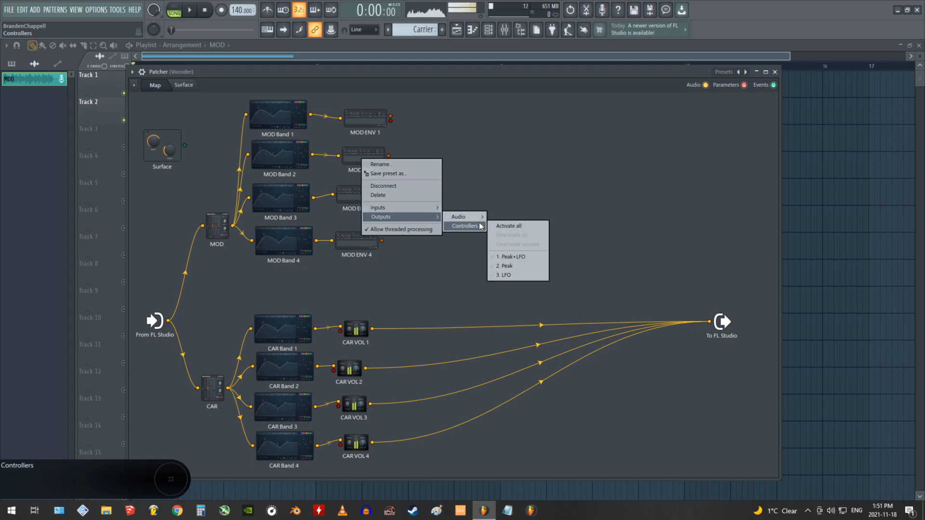
pyautogui.click(509, 266)
# Enable the Peak controller output on MOD ENV 3 and MOD ENV 4.
pyautogui.rightClick(357, 197)
pyautogui.moveTo(385, 252)
pyautogui.moveTo(461, 267)
pyautogui.click(504, 306)
pyautogui.rightClick(355, 247)
pyautogui.moveTo(412, 306)
pyautogui.moveTo(451, 316)
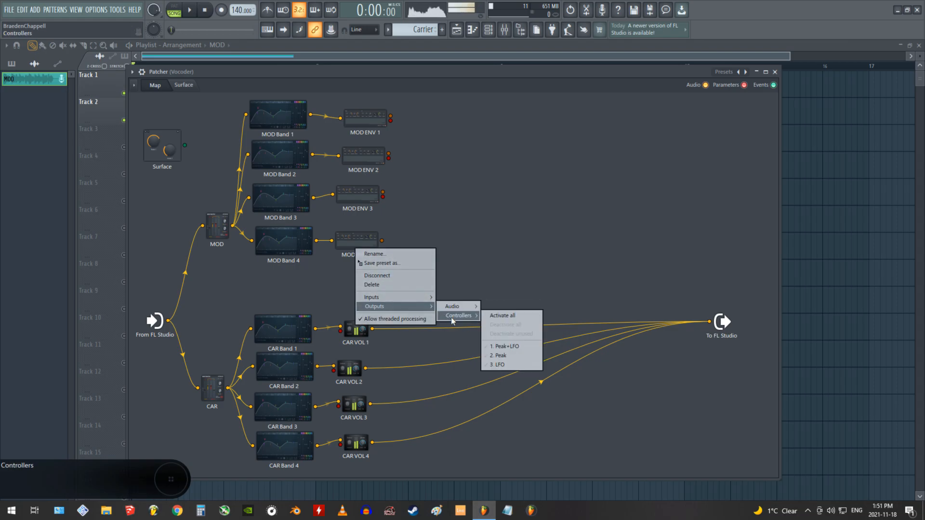
pyautogui.click(506, 356)
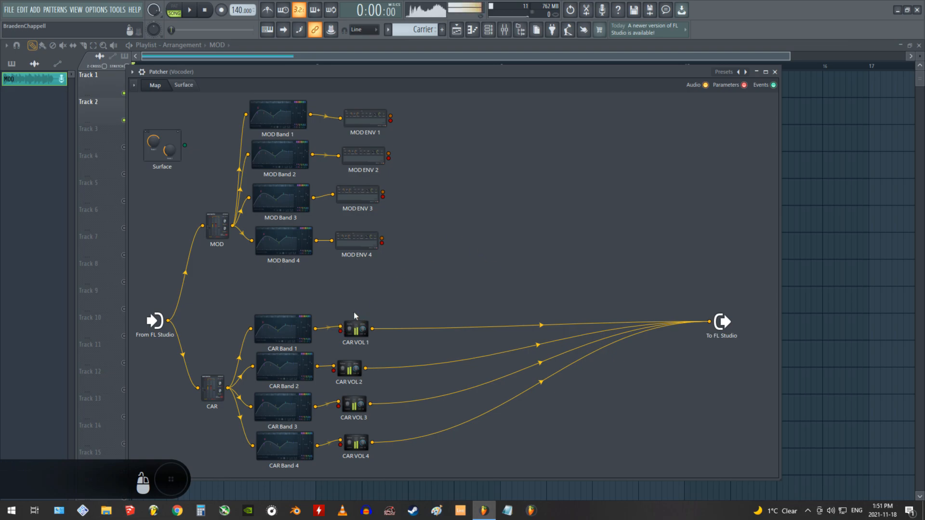
# Review the equalizer curve of CAR Band 1.
pyautogui.doubleClick(296, 326)
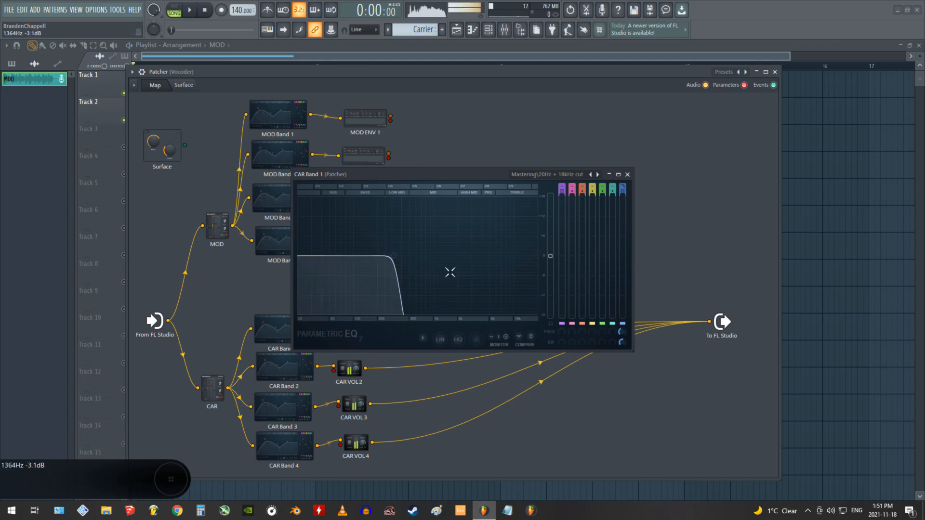
pyautogui.click(267, 197)
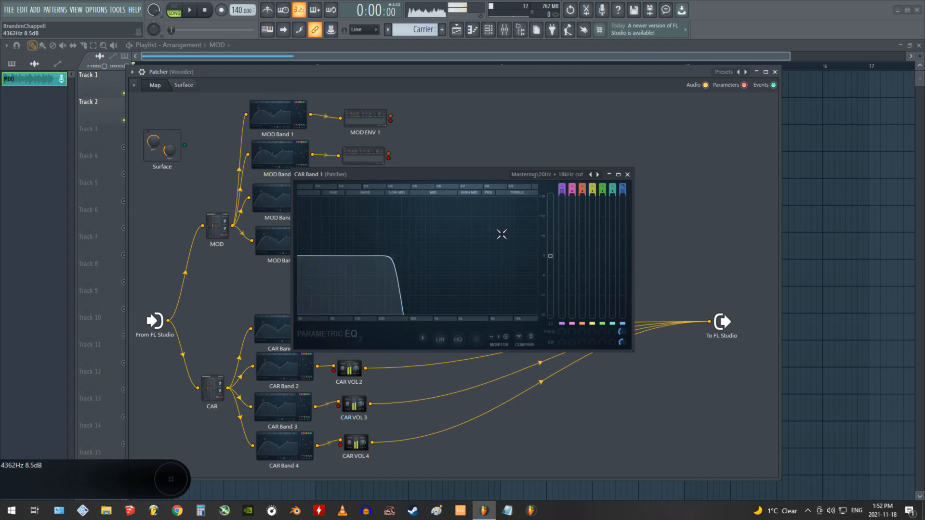
pyautogui.click(627, 175)
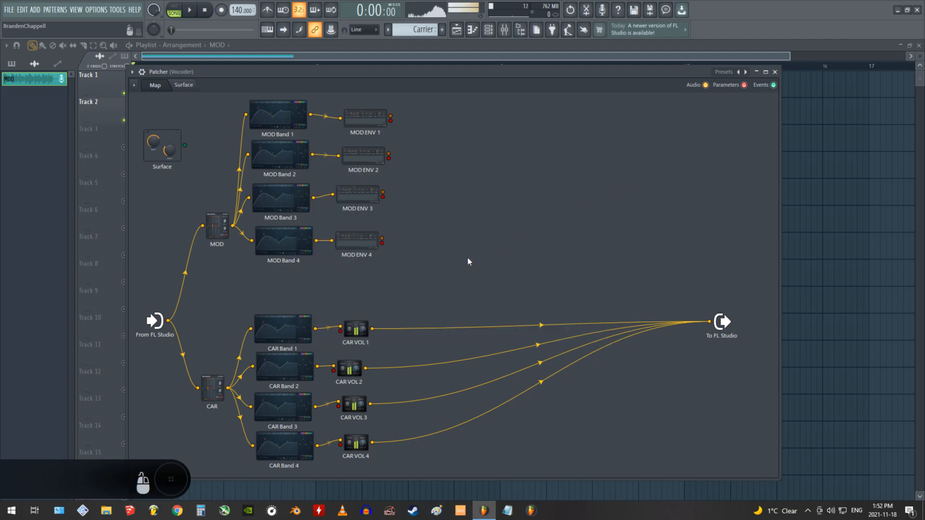
# Connect the Peak output of each MOD ENV 1–4 to the Volume input of the CAR VOL module with the same number.
pyautogui.moveTo(390, 120); pyautogui.dragTo(373, 230)
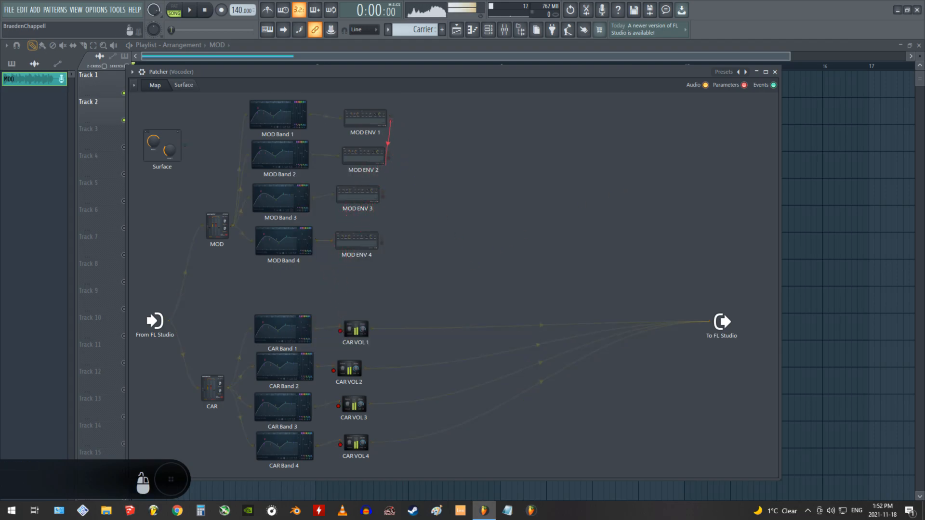
pyautogui.moveTo(329, 284); pyautogui.dragTo(340, 330)
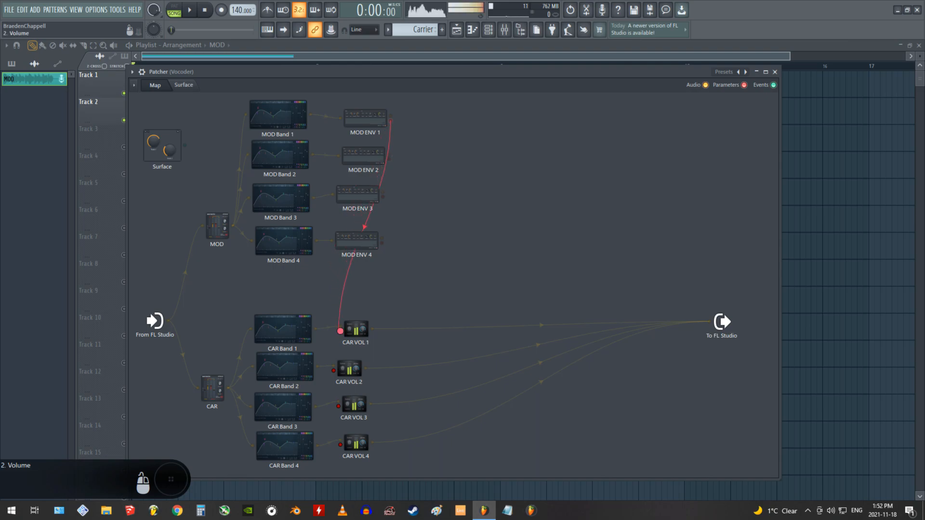
pyautogui.moveTo(340, 331); pyautogui.dragTo(340, 331)
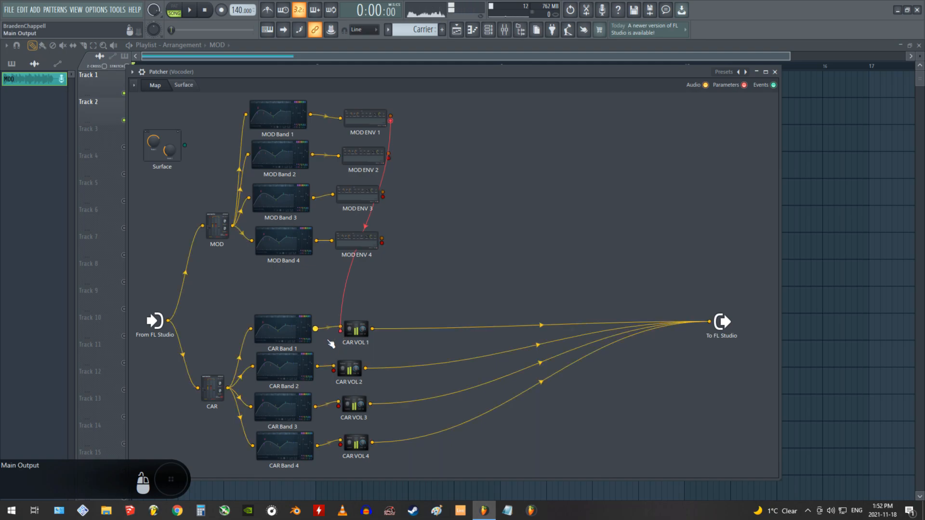
pyautogui.moveTo(388, 158); pyautogui.dragTo(333, 370)
pyautogui.moveTo(382, 192); pyautogui.dragTo(339, 407)
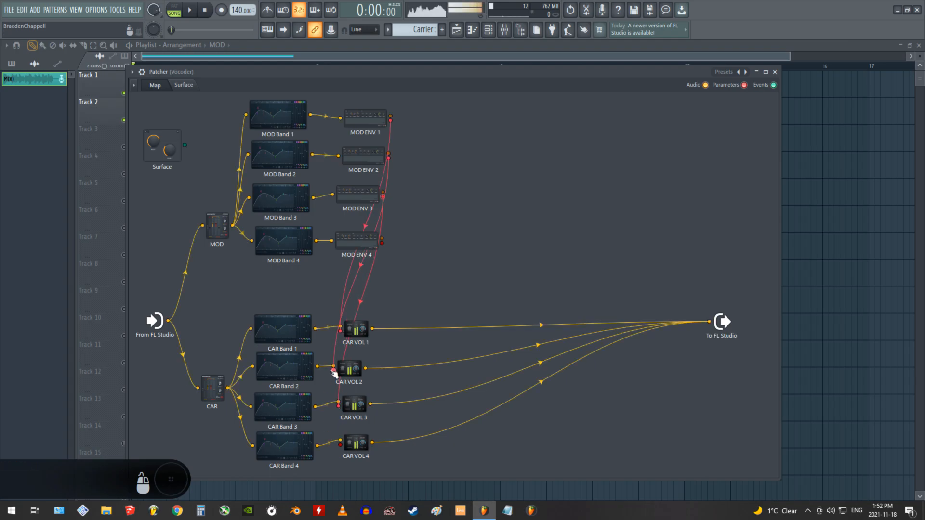
pyautogui.moveTo(383, 241); pyautogui.dragTo(340, 445)
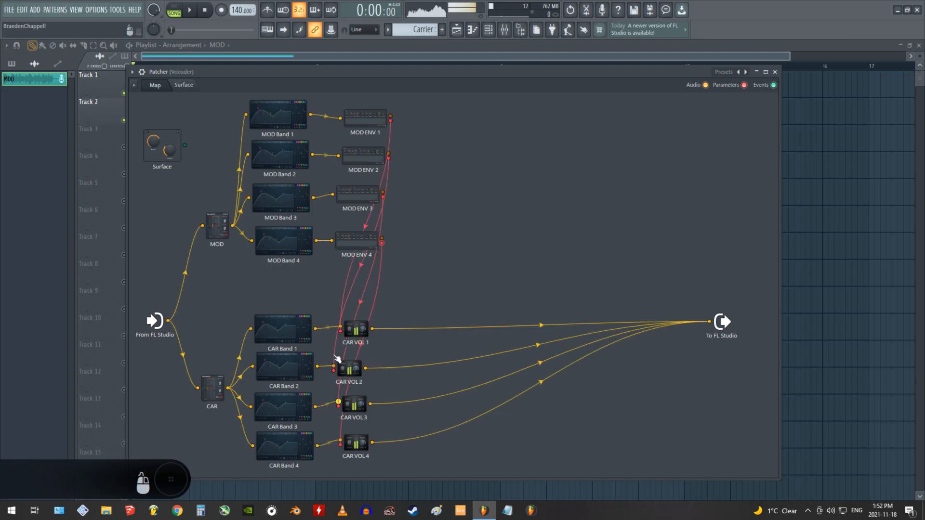
# Check the equalizer curves of MOD Band 1 and MOD Band 2.
pyautogui.click(280, 113)
pyautogui.click(281, 169)
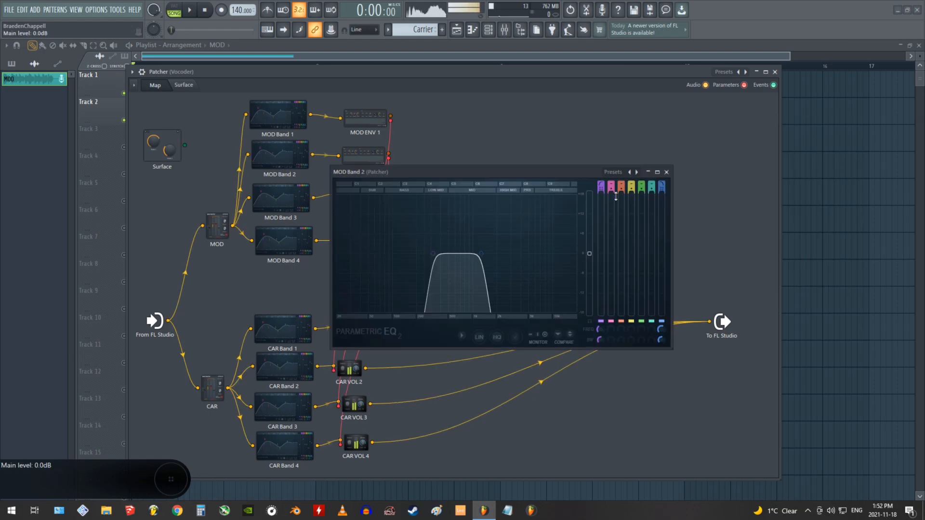
pyautogui.click(669, 169)
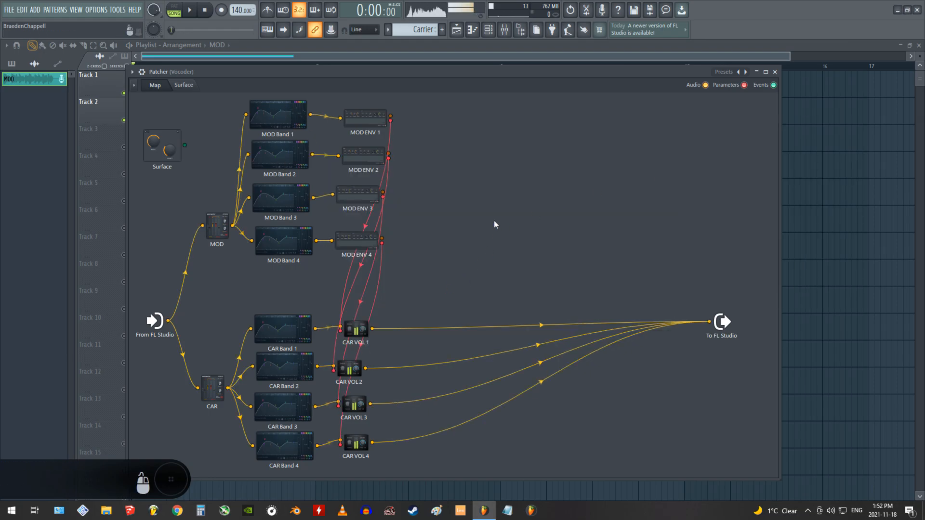
# Move the Patcher window clear of the playlist clips and play the song to hear the vocoder.
pyautogui.moveTo(454, 72); pyautogui.dragTo(483, 66)
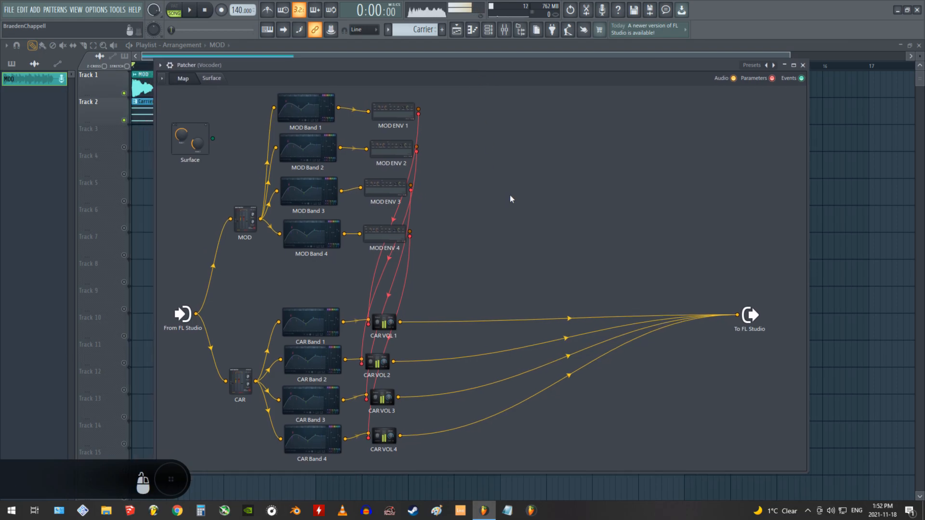
pyautogui.press('space')
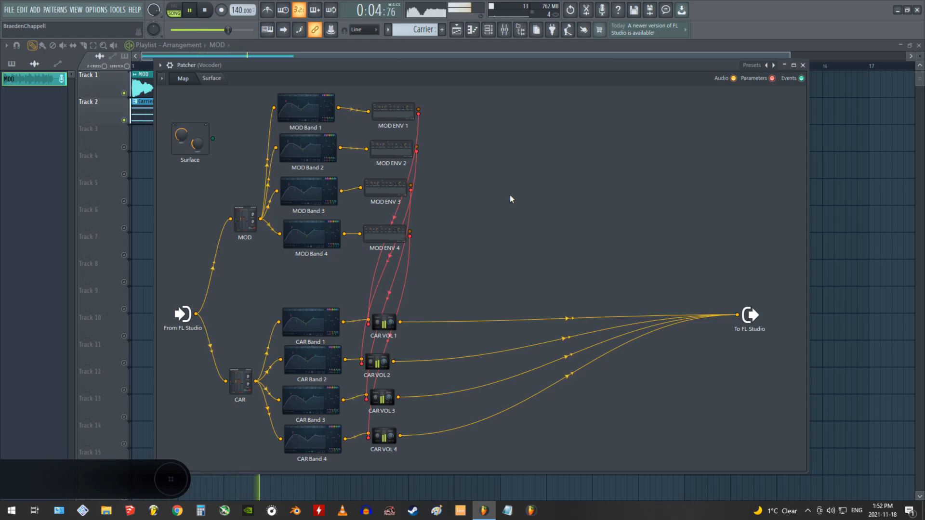
pyautogui.press('space')
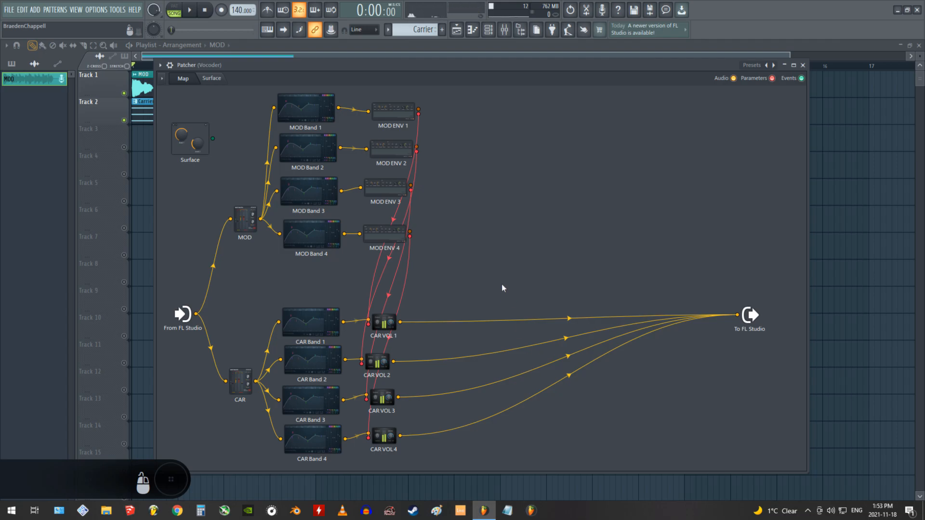
# Play the song with MOD Band 1's equalizer open to examine the modulator signal in that band.
pyautogui.click(312, 112)
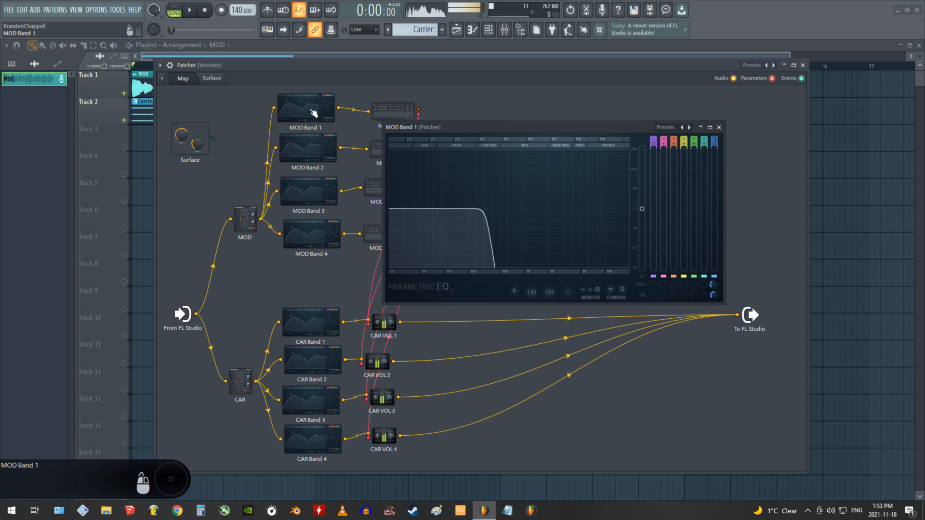
pyautogui.moveTo(439, 128); pyautogui.dragTo(453, 126)
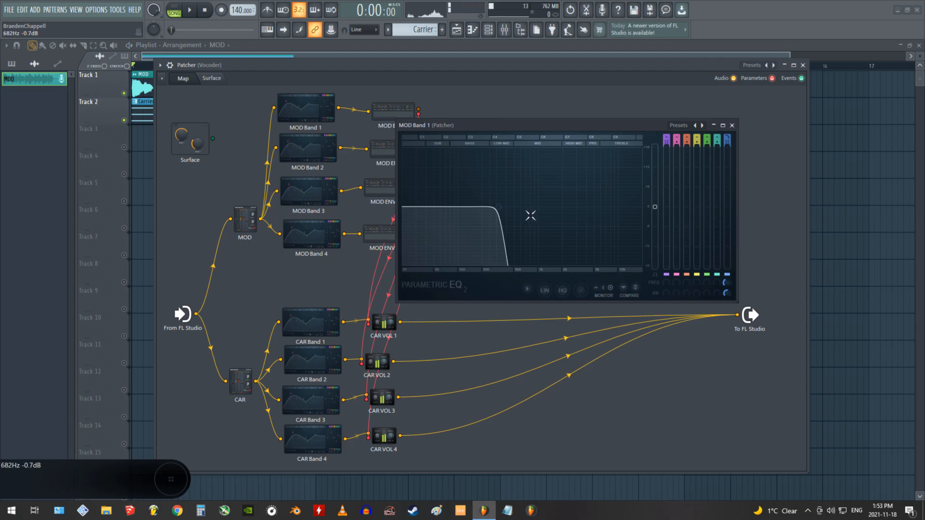
pyautogui.press('space')
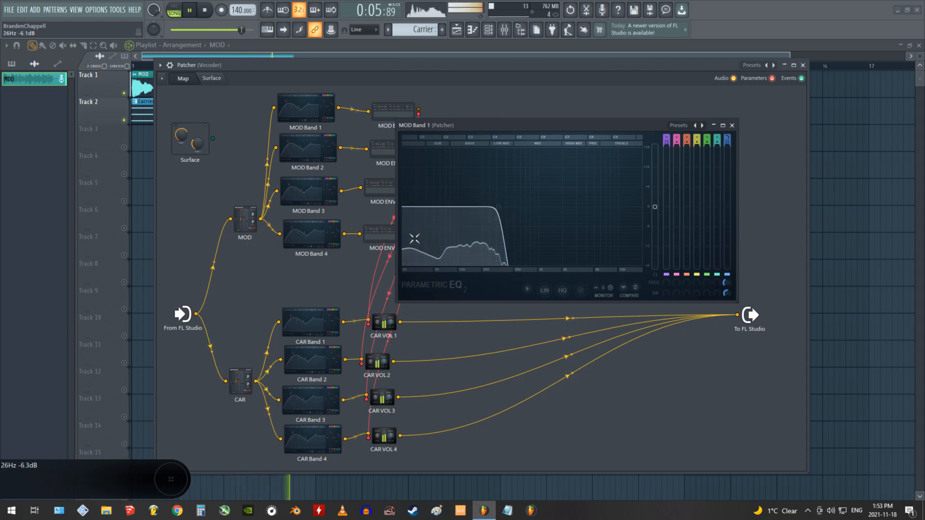
pyautogui.press('space')
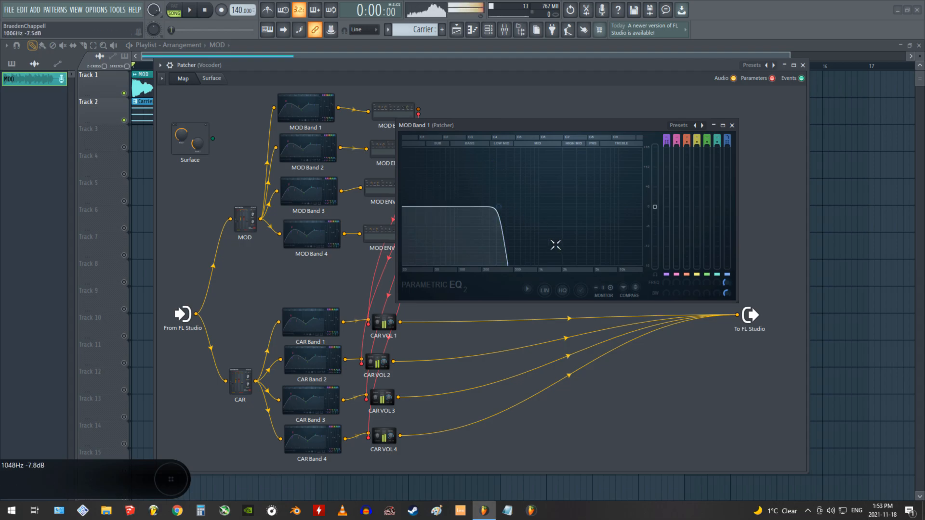
# Inspect CAR VOL 1's volume control and the equalizer curve of CAR Band 1.
pyautogui.click(731, 126)
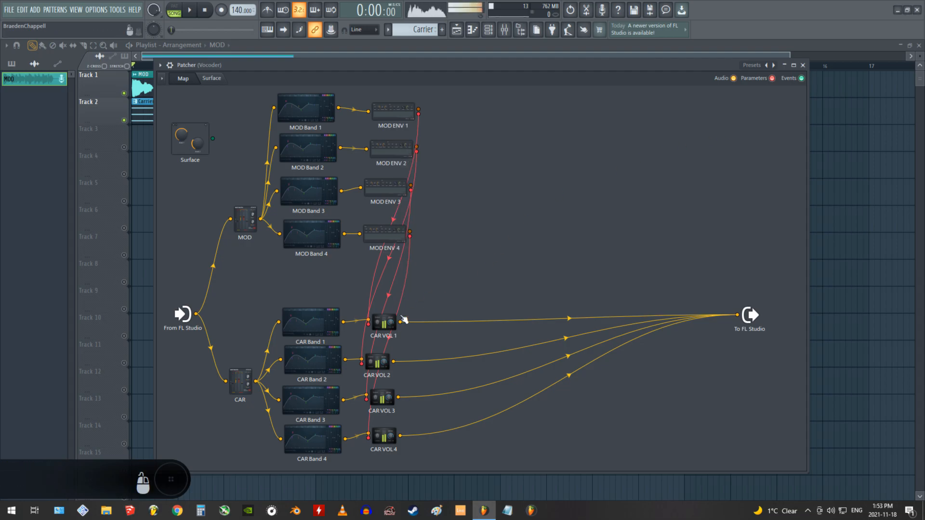
pyautogui.click(383, 326)
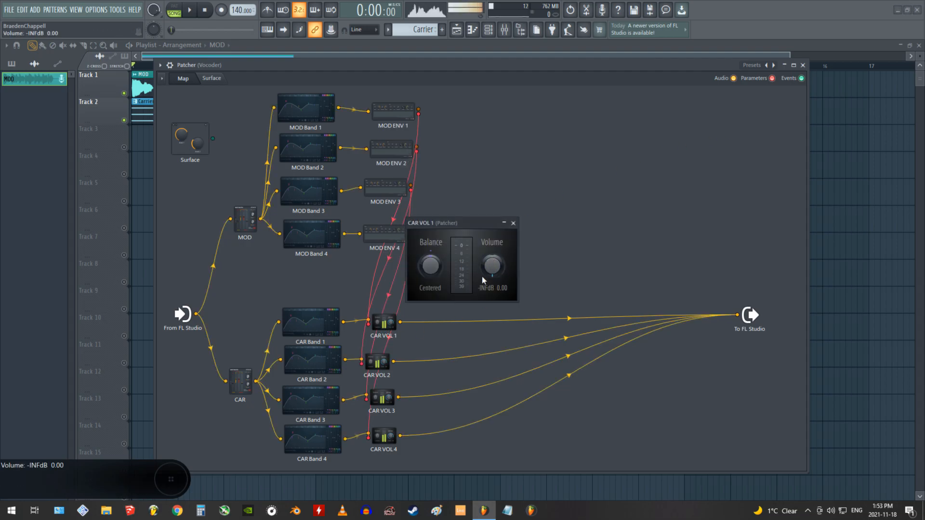
pyautogui.click(319, 315)
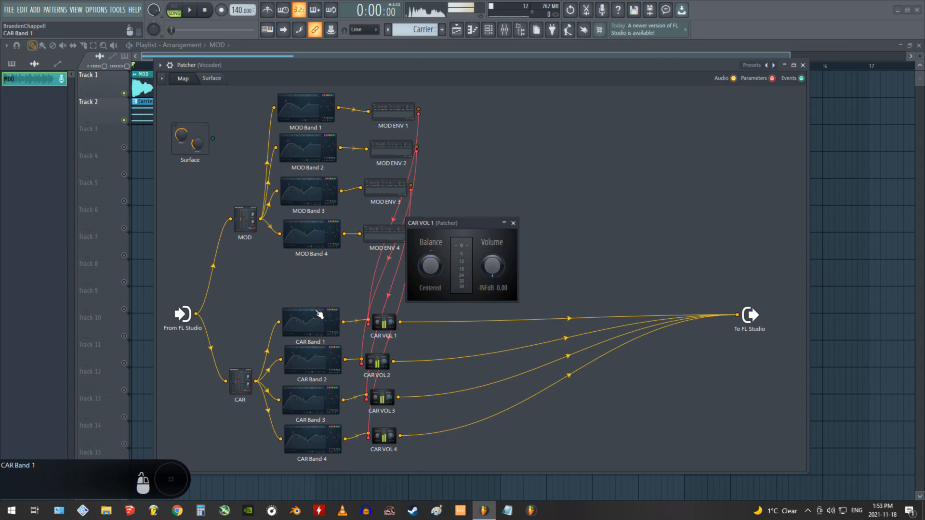
pyautogui.click(304, 333)
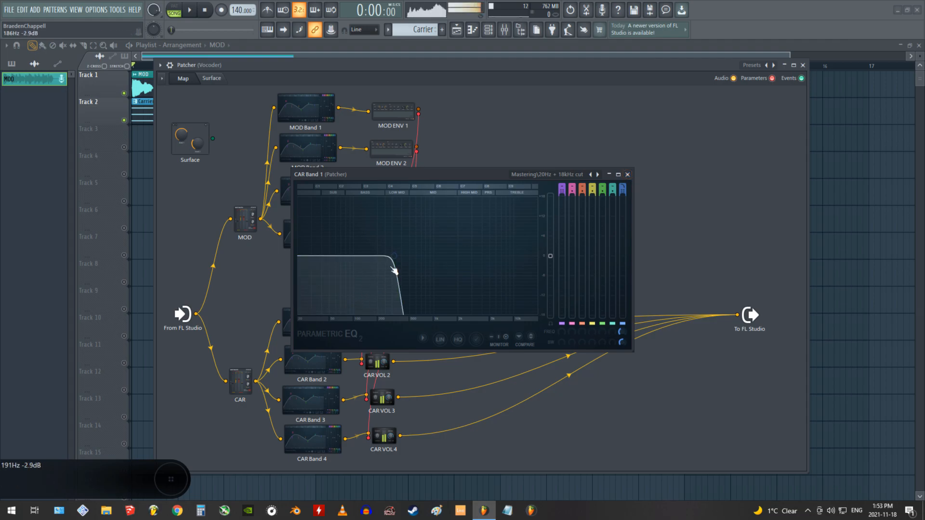
pyautogui.click(627, 174)
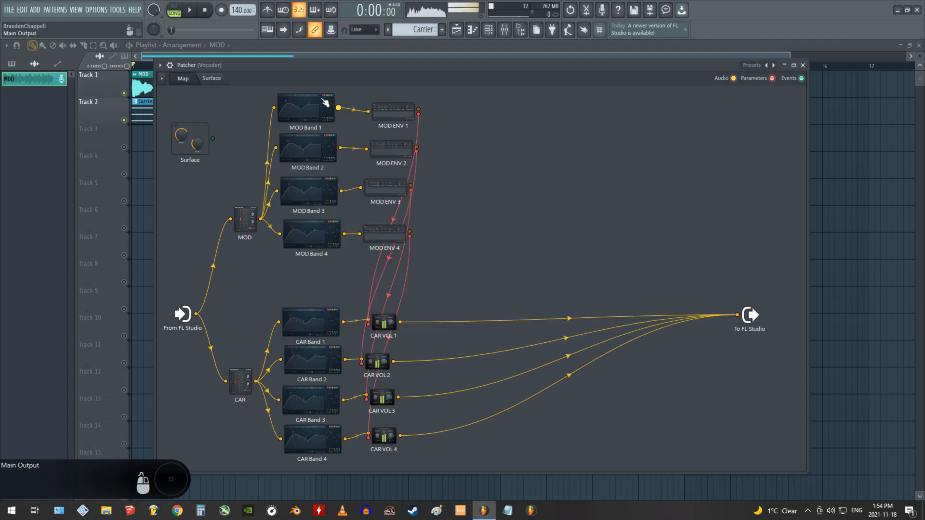
# Review CAR VOL 1's controls again alongside MOD Band 1's equalizer curve.
pyautogui.click(385, 323)
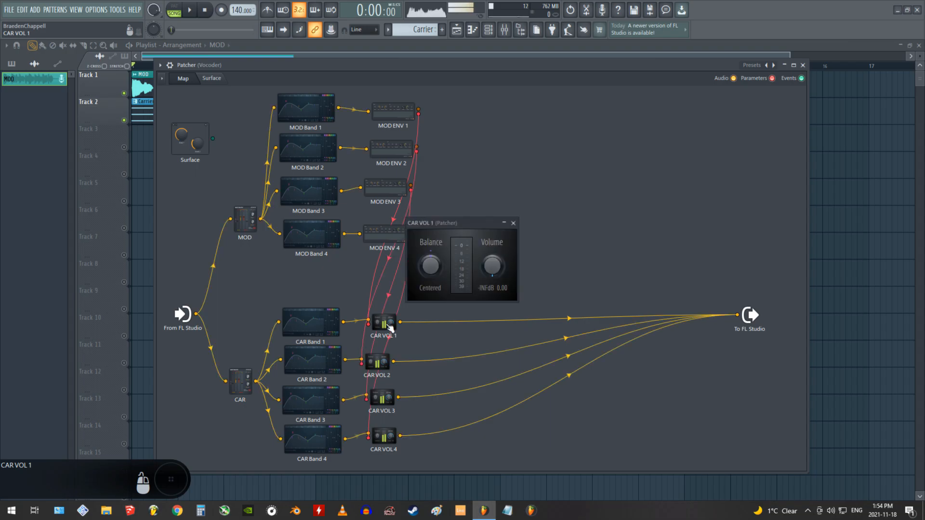
pyautogui.click(305, 104)
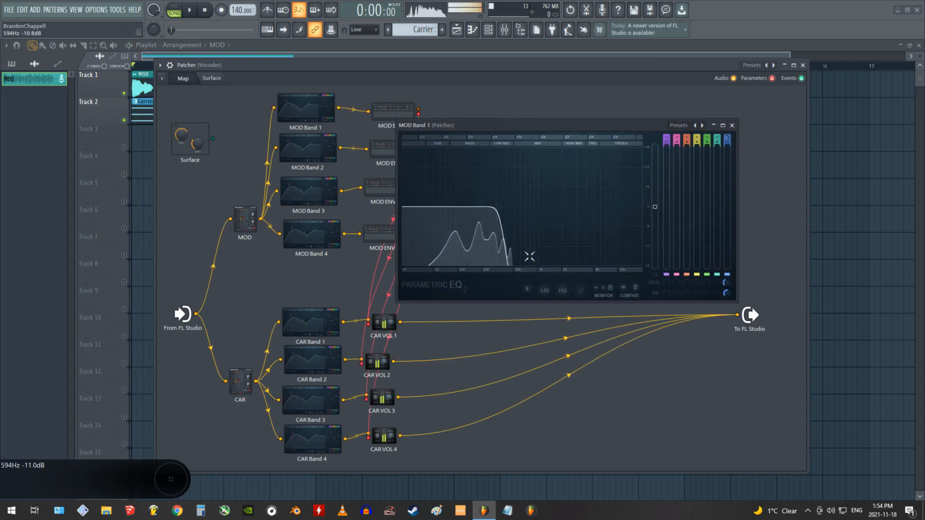
pyautogui.click(732, 126)
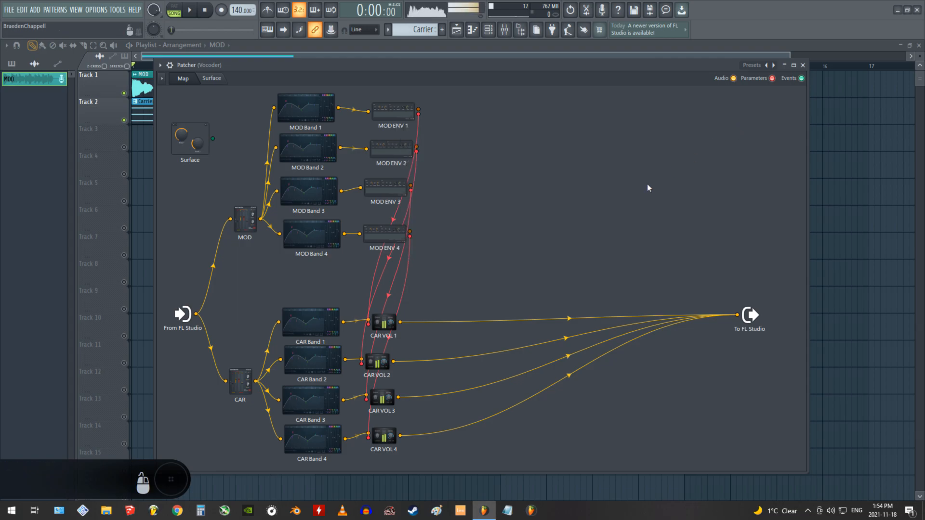
# Play the song with CAR VOL 1 open to watch how its volume follows the modulator envelope.
pyautogui.click(383, 322)
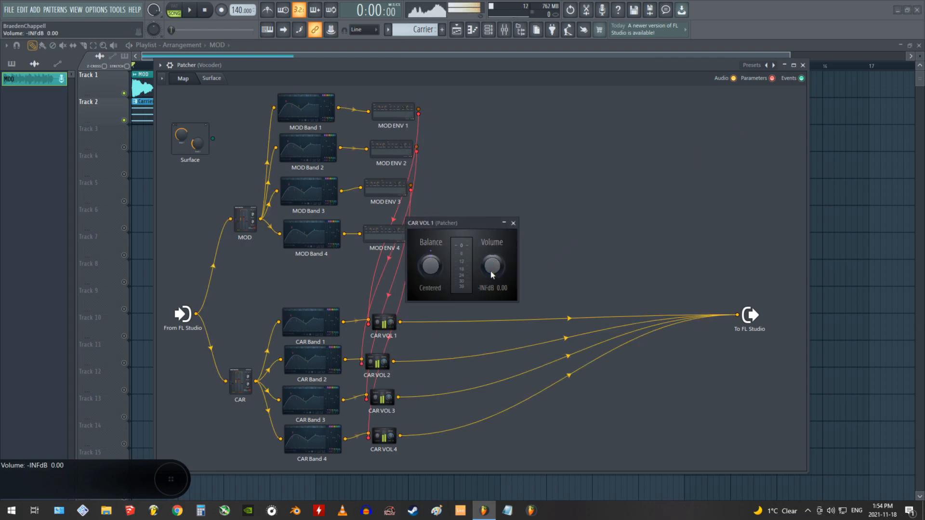
pyautogui.press('space')
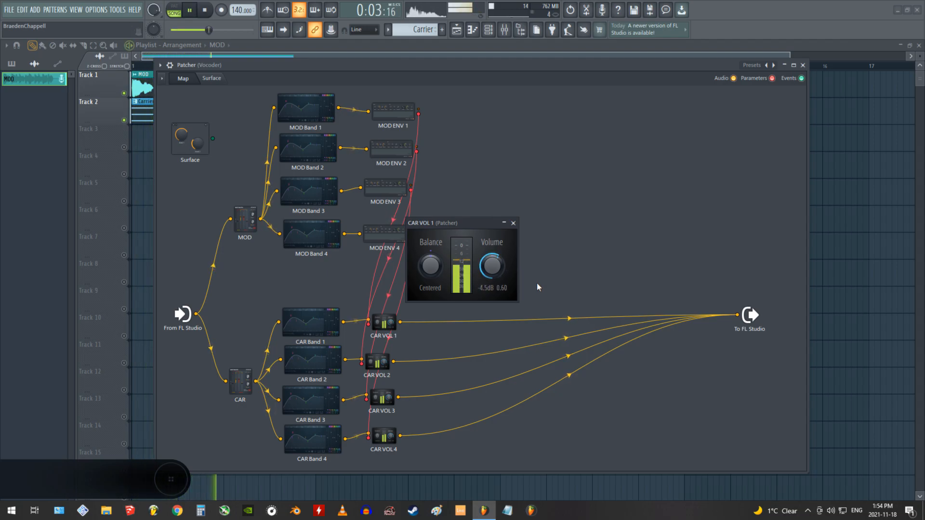
pyautogui.press('space')
pyautogui.click(513, 223)
# Compare the equalizer curves of CAR Band 2 and MOD Band 2, including MOD Band 2's high-pass cutoff.
pyautogui.click(329, 357)
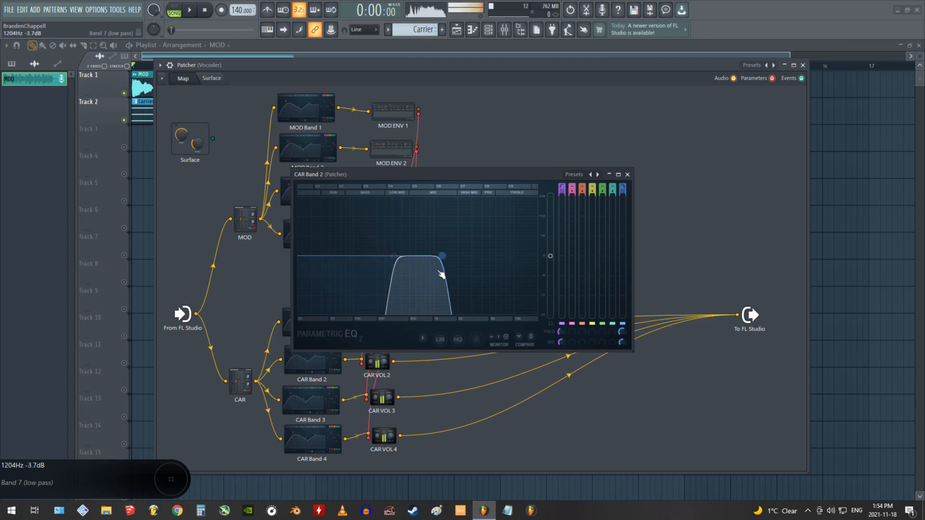
pyautogui.moveTo(412, 174); pyautogui.dragTo(493, 158)
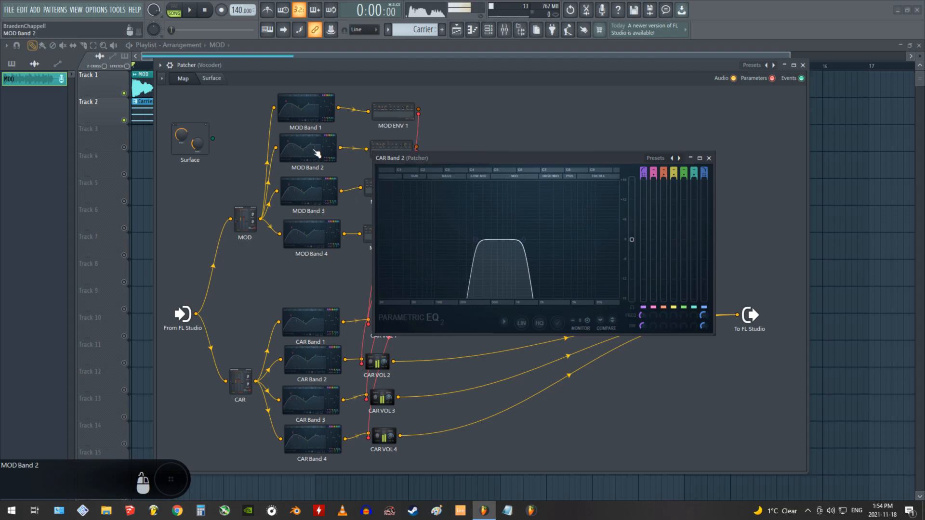
pyautogui.click(709, 158)
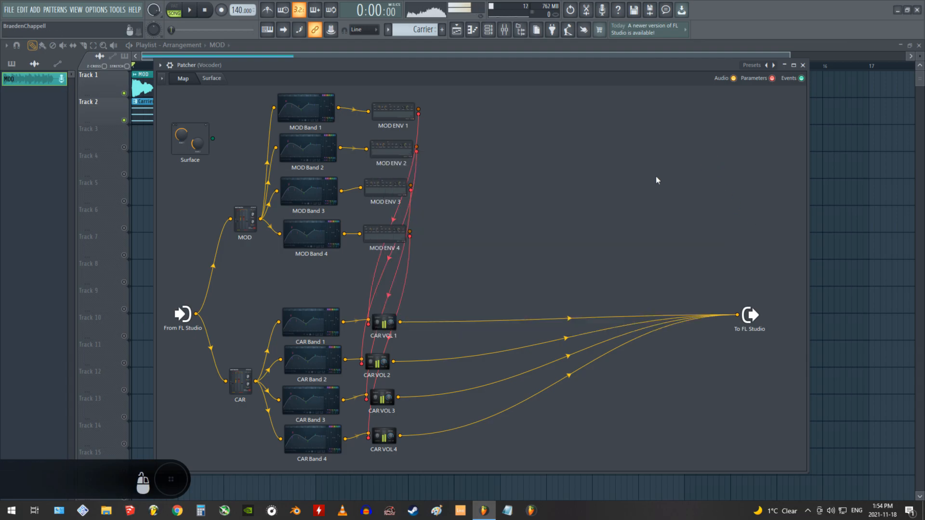
pyautogui.click(300, 155)
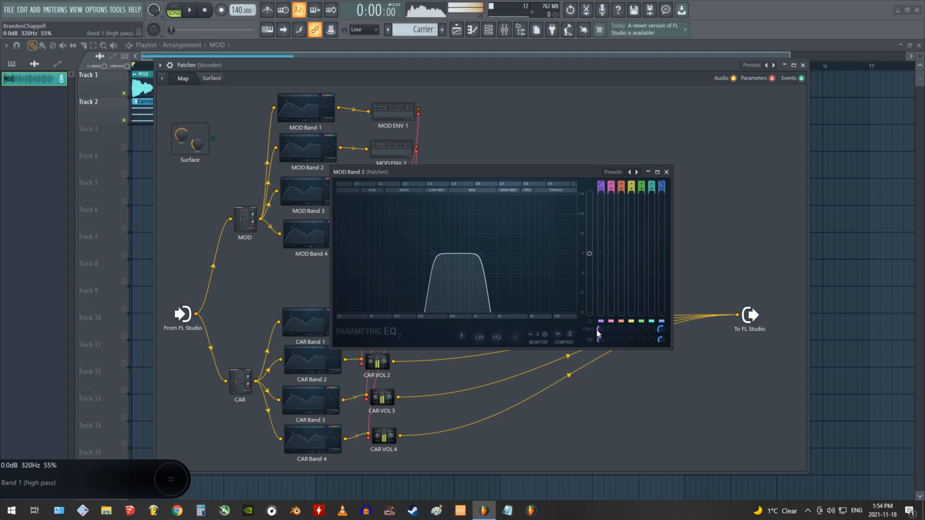
pyautogui.moveTo(440, 271); pyautogui.dragTo(434, 256)
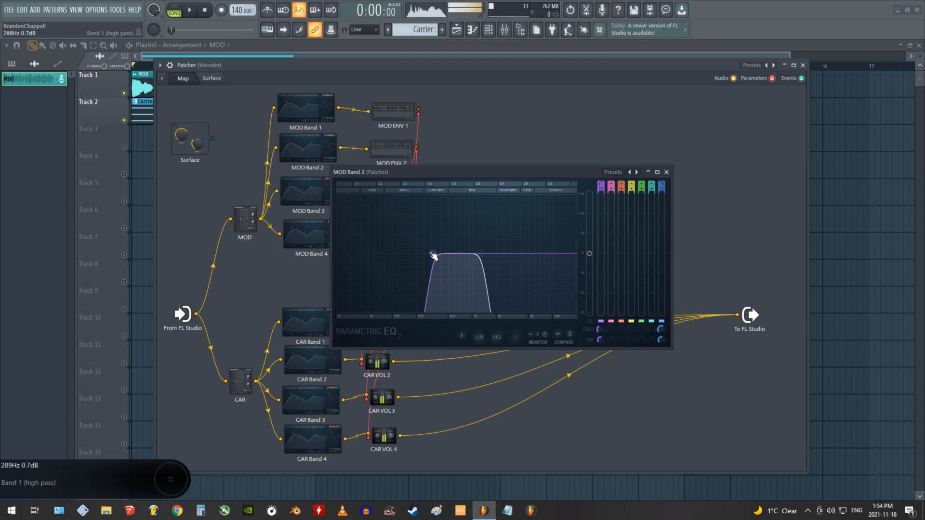
pyautogui.moveTo(600, 330); pyautogui.dragTo(598, 325)
pyautogui.click(666, 172)
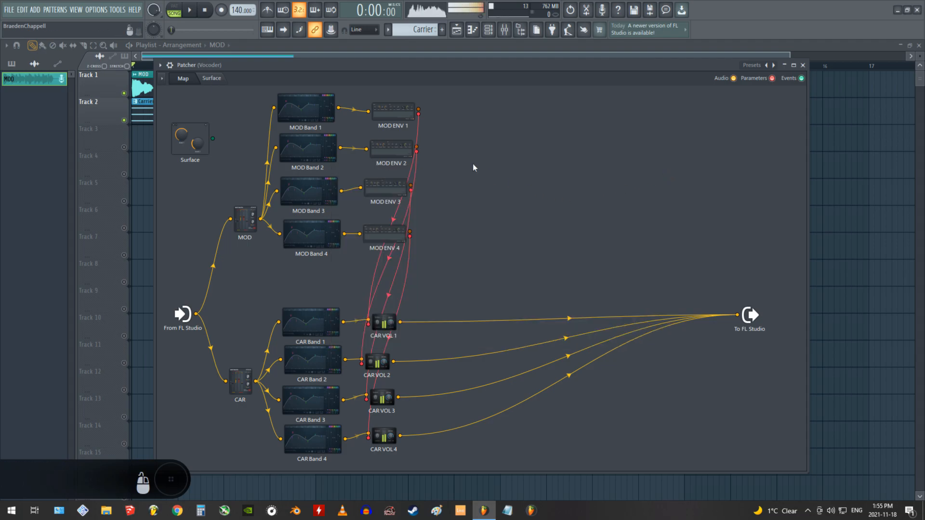
# Play the song with MOD ENV 1 open, placed clear of the modulator modules, to examine its peak envelope graph.
pyautogui.click(404, 119)
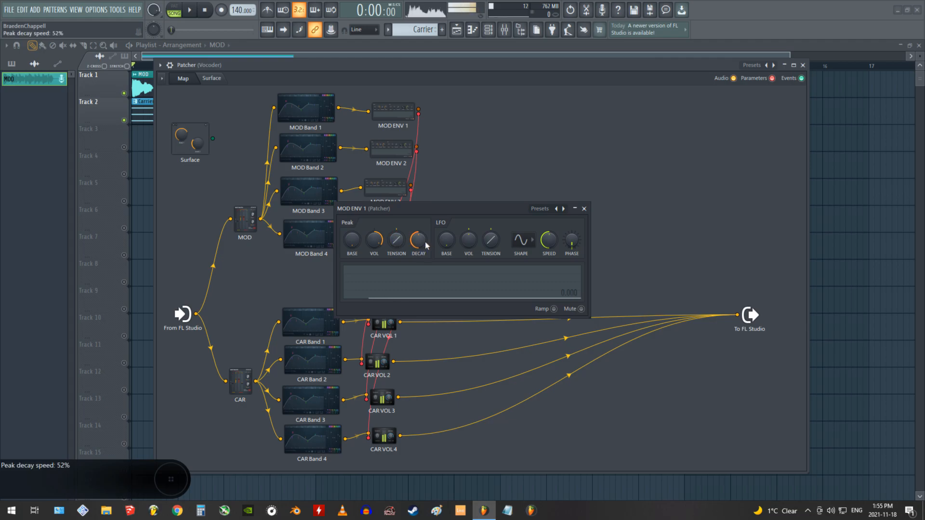
pyautogui.moveTo(453, 209); pyautogui.dragTo(567, 204)
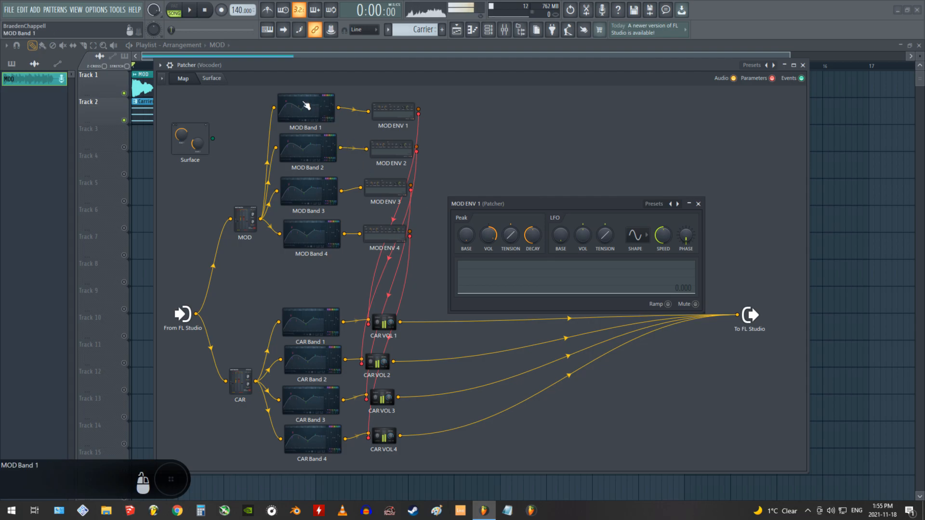
pyautogui.moveTo(551, 207); pyautogui.dragTo(510, 208)
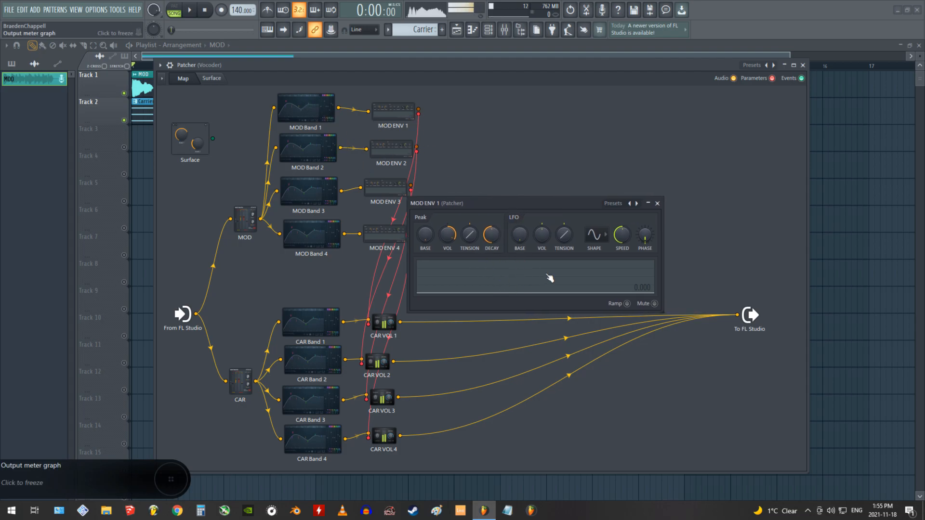
pyautogui.press('space')
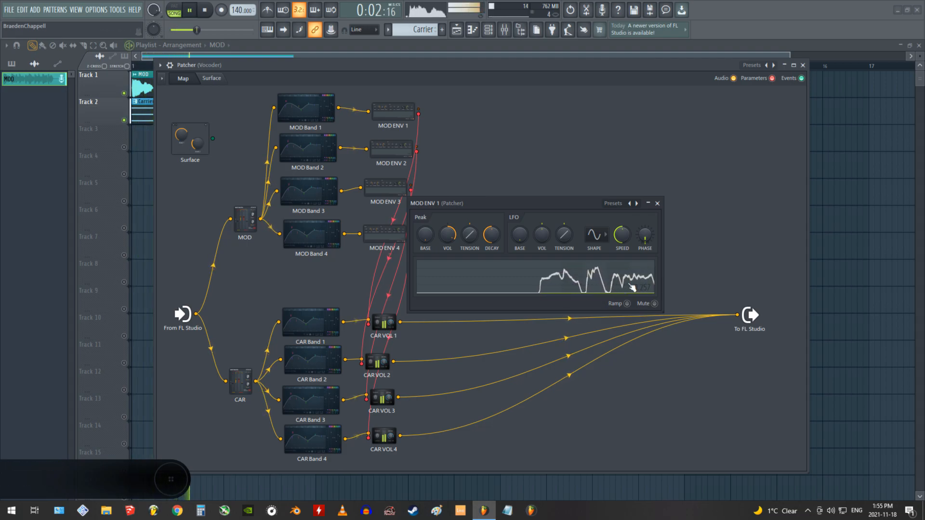
# Try other Peak tension settings in MOD ENV 1 during playback and return the tension to 0%.
pyautogui.moveTo(471, 235); pyautogui.dragTo(471, 262)
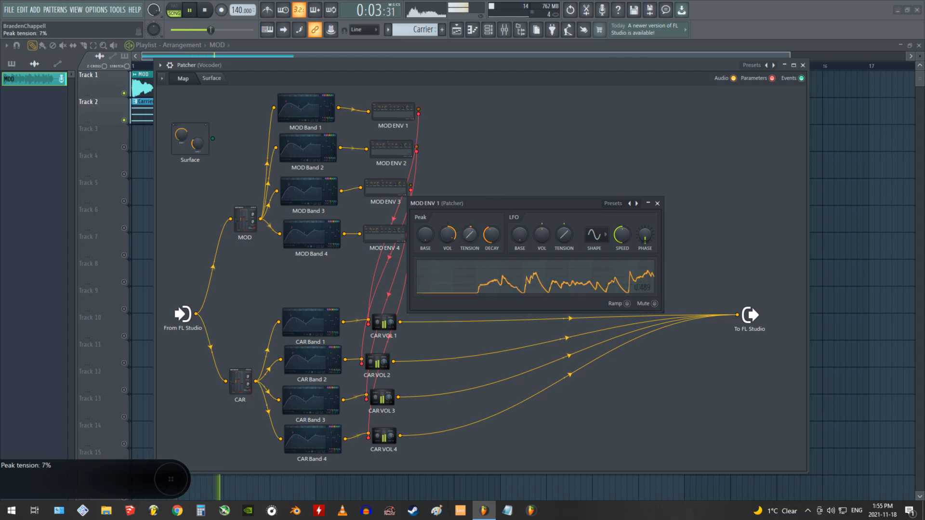
pyautogui.moveTo(469, 235); pyautogui.dragTo(470, 226)
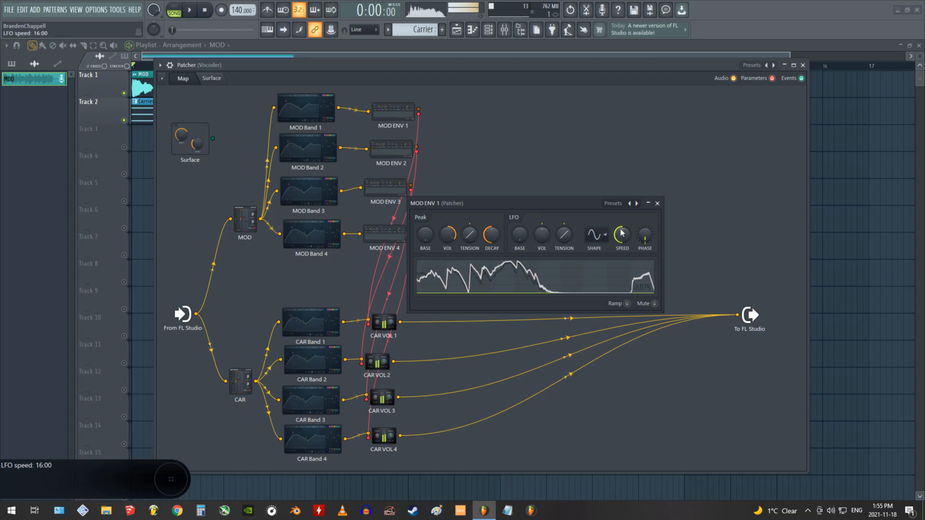
pyautogui.click(657, 203)
pyautogui.press('space')
# Check CAR VOL 1's volume control against the envelope output of MOD ENV 1.
pyautogui.click(384, 322)
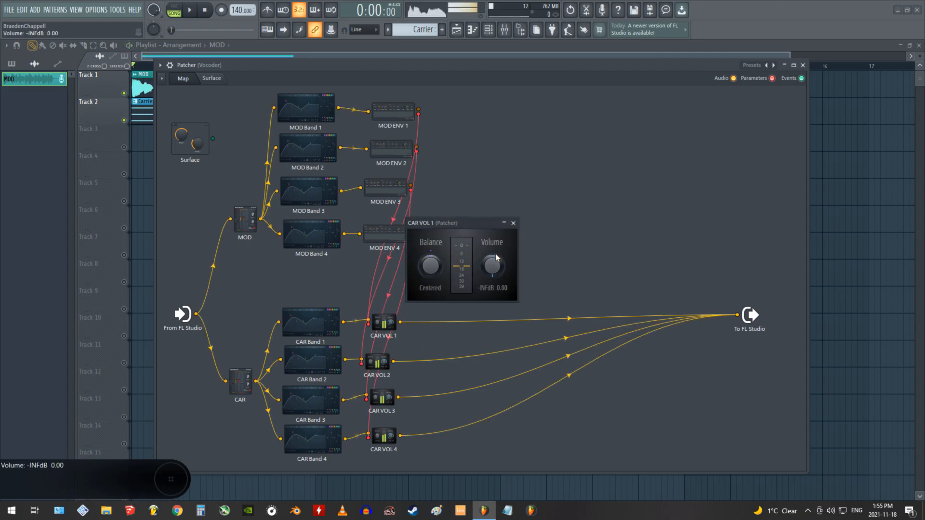
pyautogui.click(404, 117)
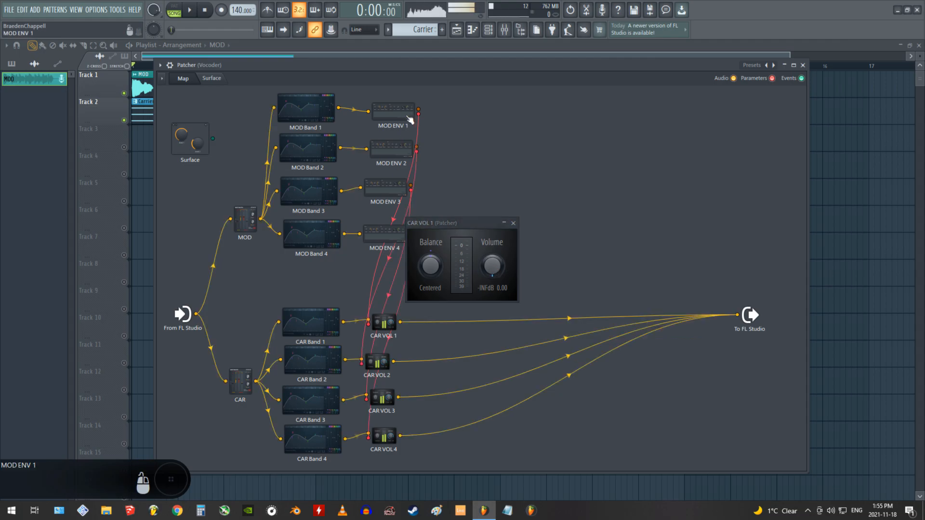
pyautogui.click(393, 115)
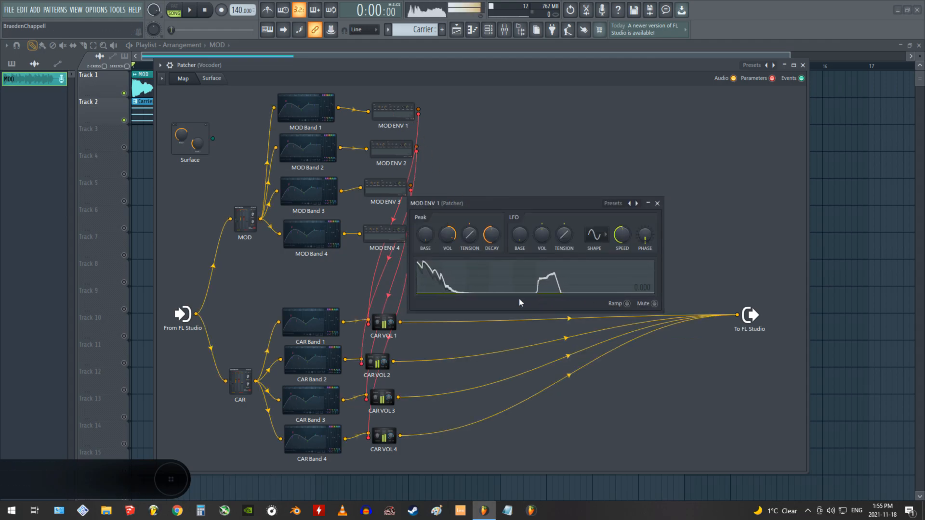
pyautogui.click(657, 204)
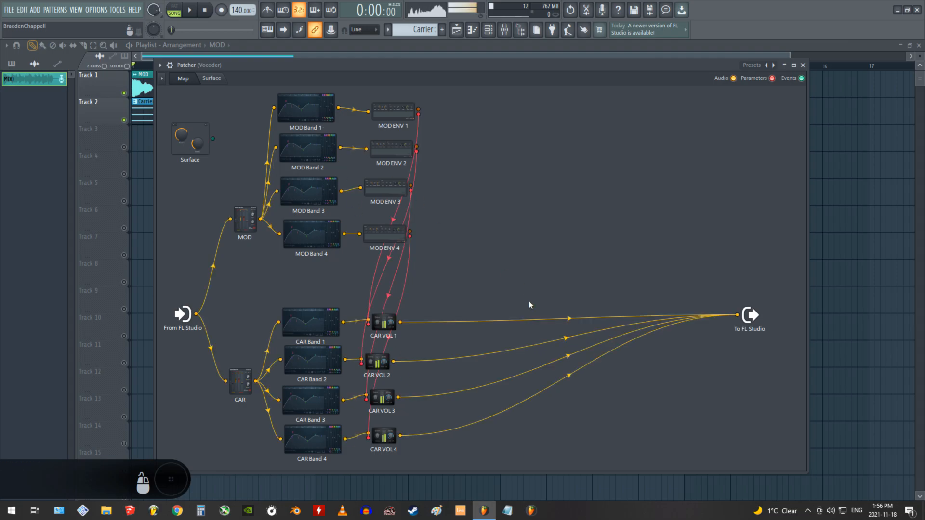
# Review MOD Band 1's equalizer curve and the Peak settings of MOD ENV 1.
pyautogui.click(305, 109)
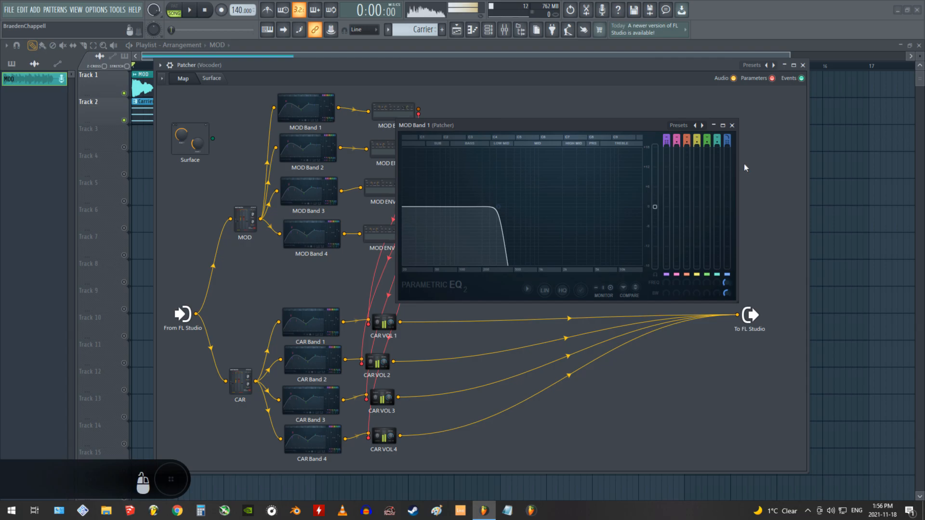
pyautogui.click(732, 125)
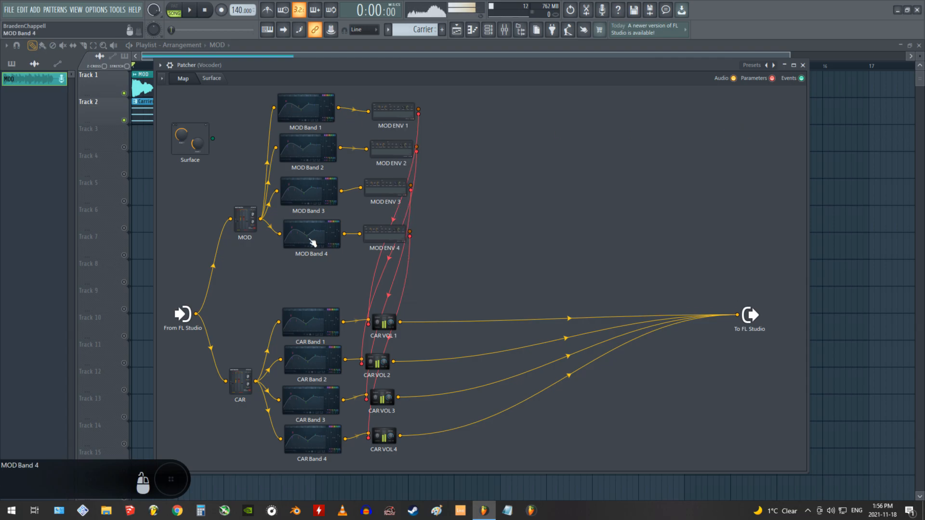
pyautogui.click(393, 116)
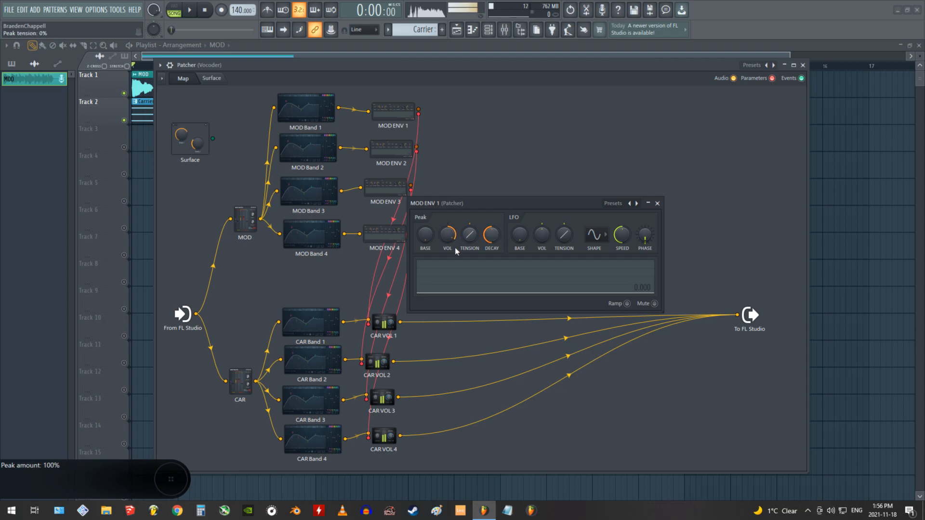
pyautogui.moveTo(497, 202); pyautogui.dragTo(529, 177)
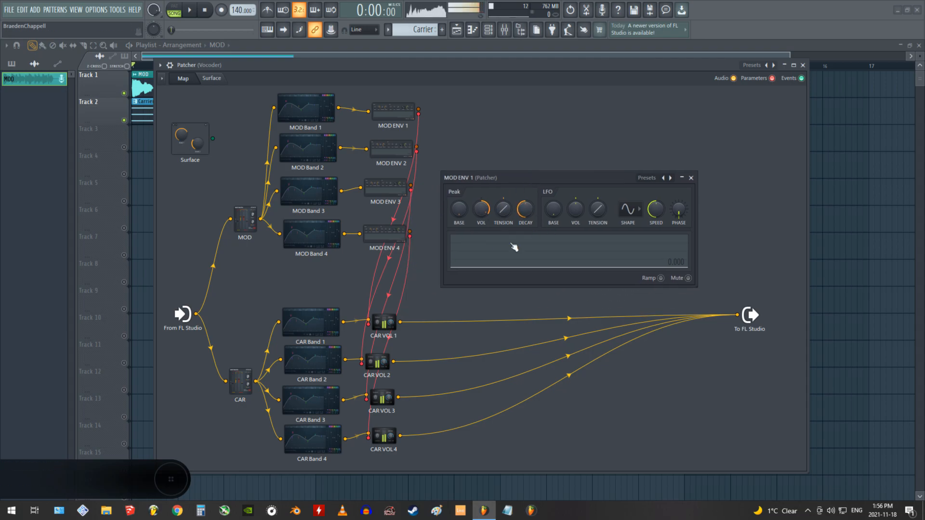
pyautogui.click(690, 178)
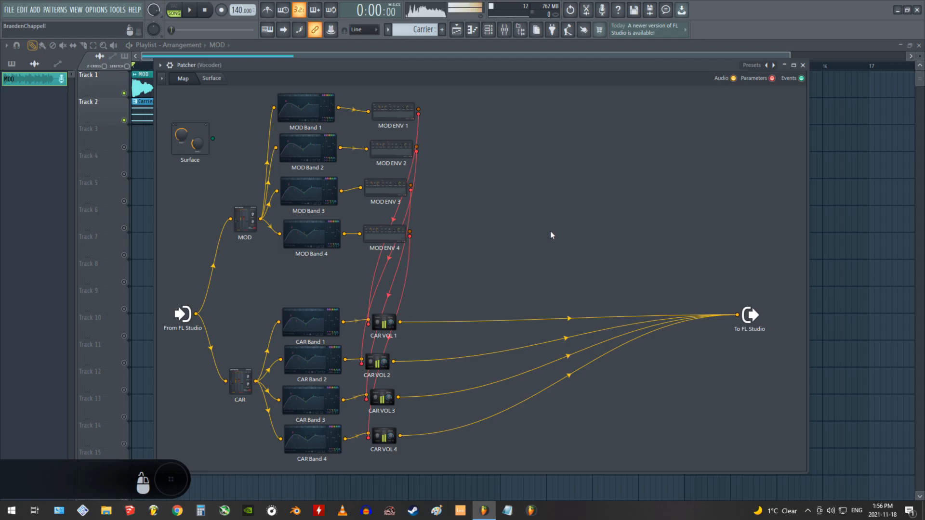
# Spread CAR VOL 1–4 farther from the CAR Band modules to expose their connections.
pyautogui.moveTo(384, 321); pyautogui.dragTo(435, 318)
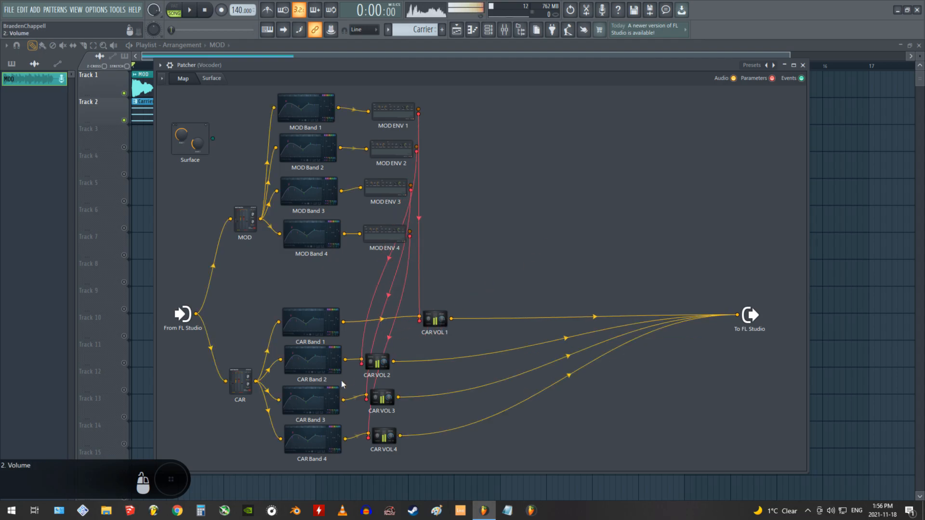
pyautogui.moveTo(381, 370); pyautogui.dragTo(440, 365)
pyautogui.moveTo(389, 403); pyautogui.dragTo(458, 403)
pyautogui.moveTo(385, 437); pyautogui.dragTo(455, 436)
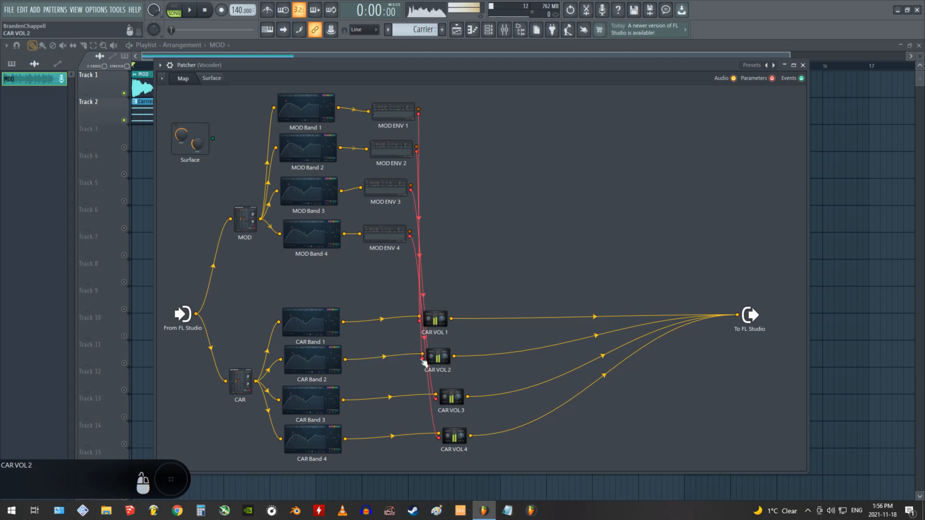
# Check the equalizer curves of CAR Band 2 and CAR Band 3.
pyautogui.doubleClick(318, 363)
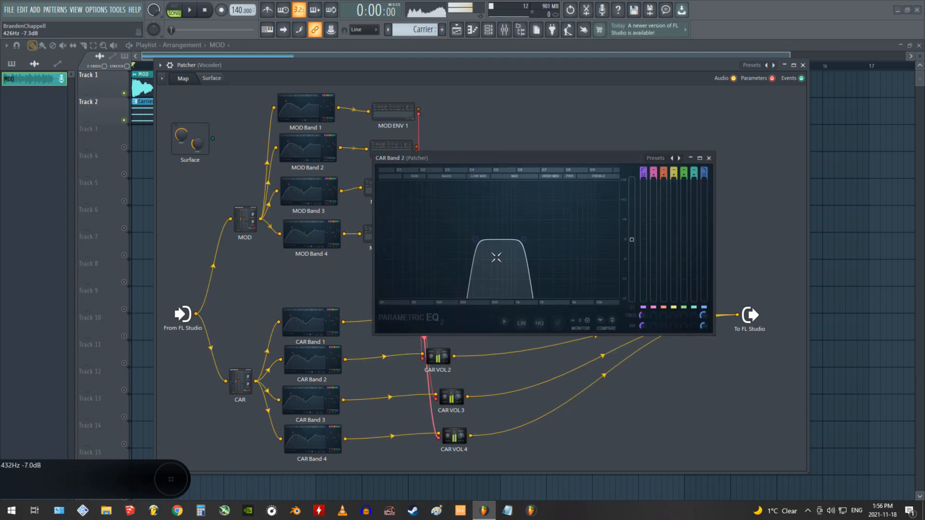
pyautogui.click(711, 154)
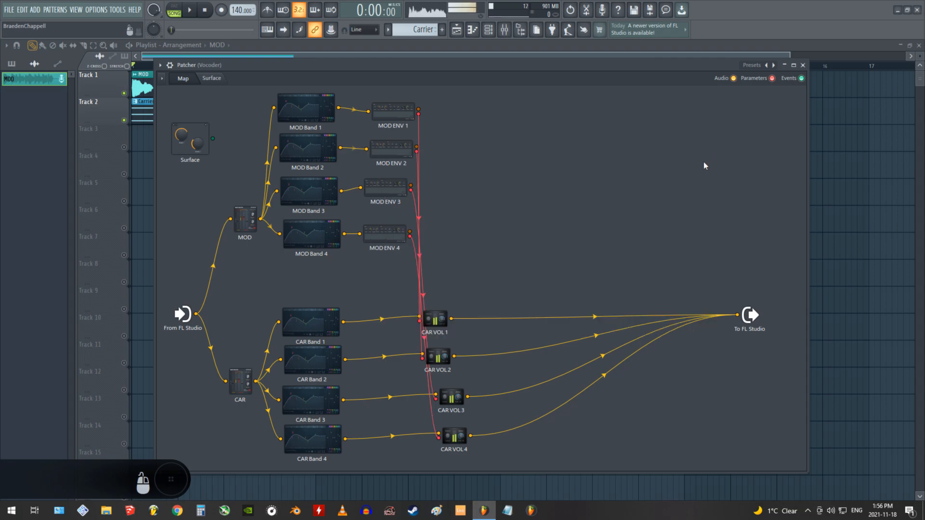
pyautogui.doubleClick(315, 407)
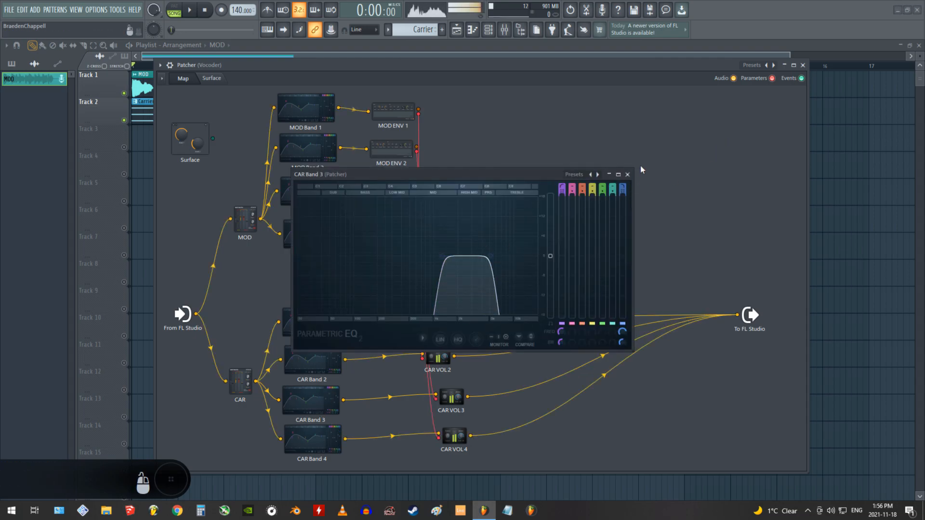
pyautogui.click(627, 174)
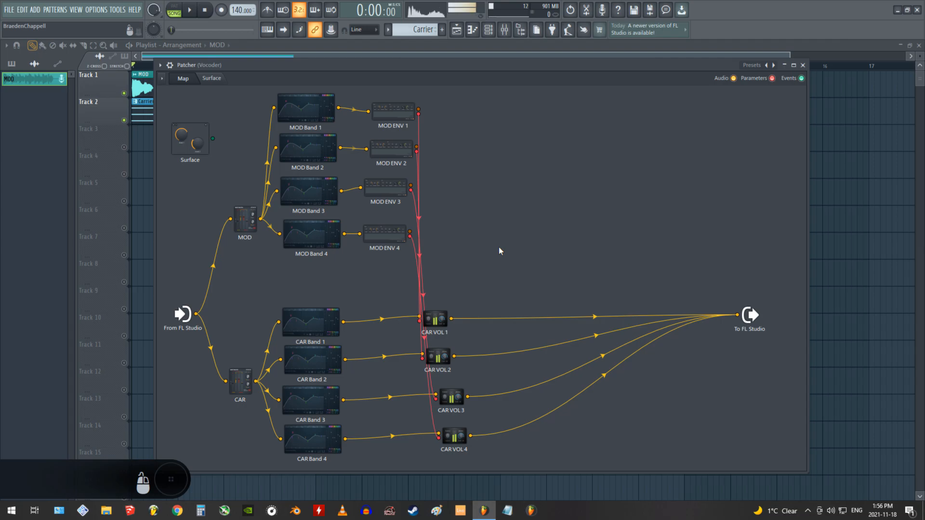
# Move CAR VOL 1–4 back close to their matching CAR Band modules in a vertical column.
pyautogui.moveTo(454, 437); pyautogui.dragTo(400, 438)
pyautogui.moveTo(451, 396); pyautogui.dragTo(393, 396)
pyautogui.moveTo(447, 362); pyautogui.dragTo(403, 362)
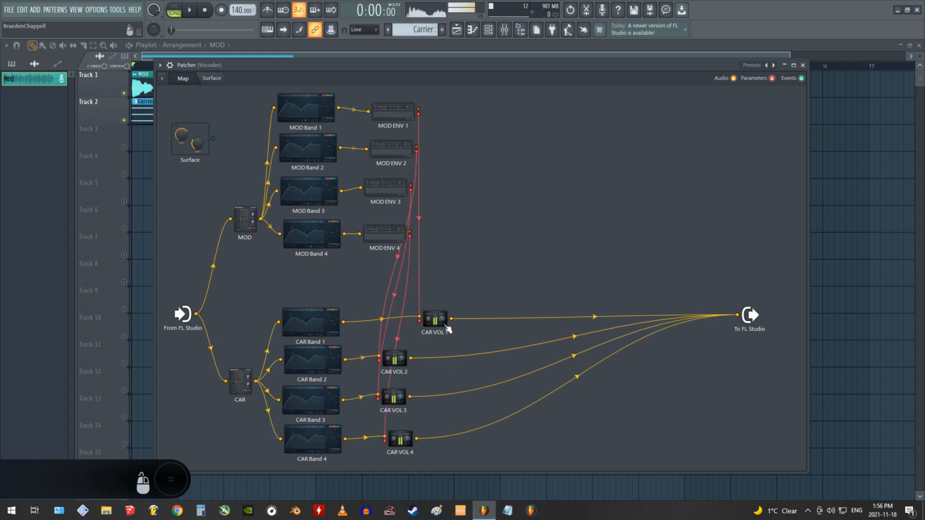
pyautogui.moveTo(447, 320); pyautogui.dragTo(405, 319)
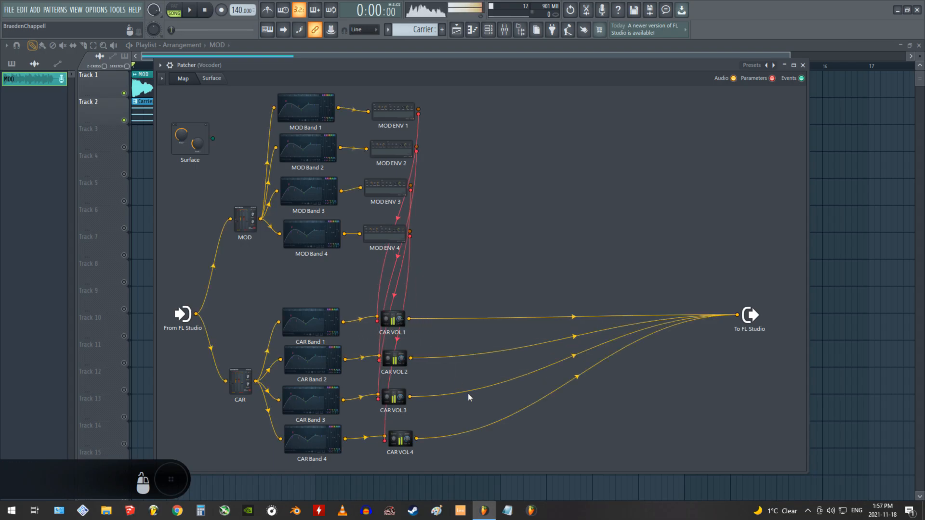